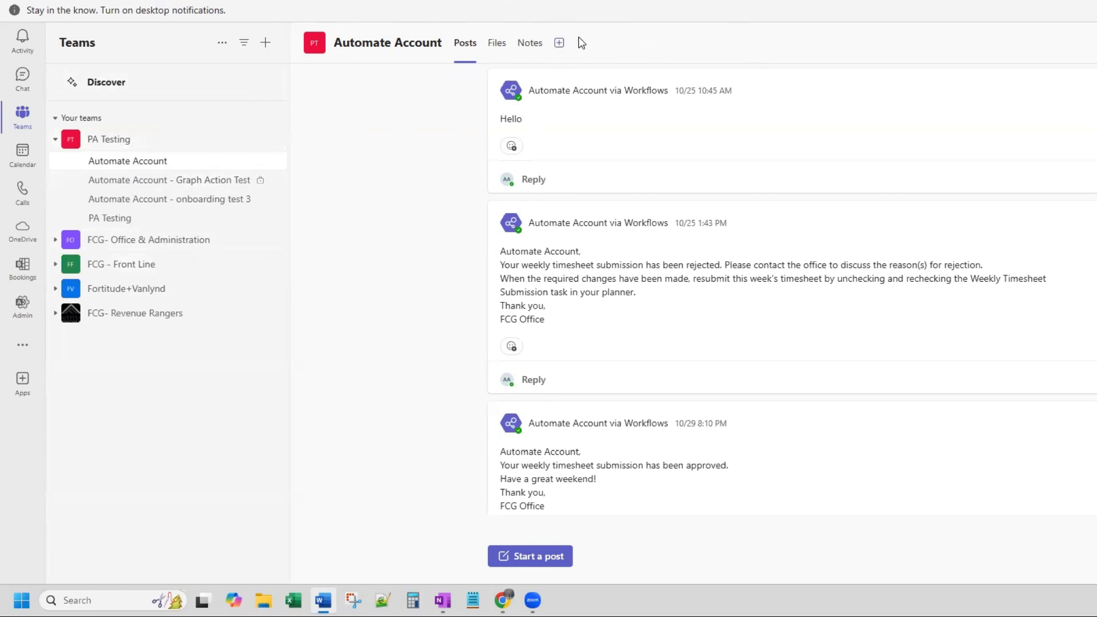
# - Look at the apps that can be added as a tab to the Automate Account channel
pyautogui.click(560, 47)
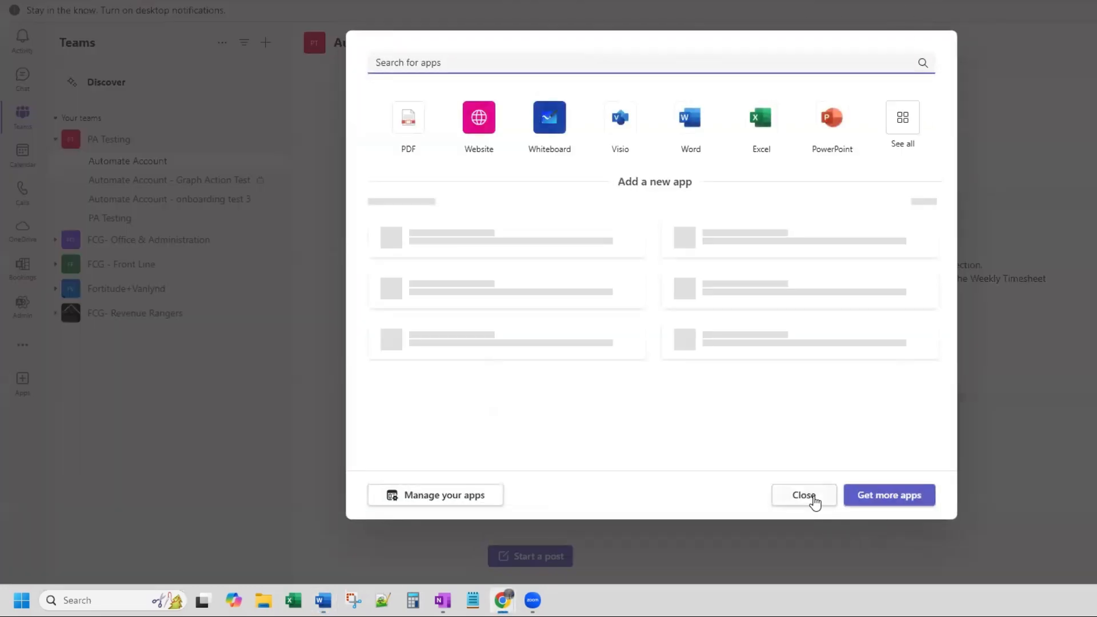
pyautogui.click(812, 499)
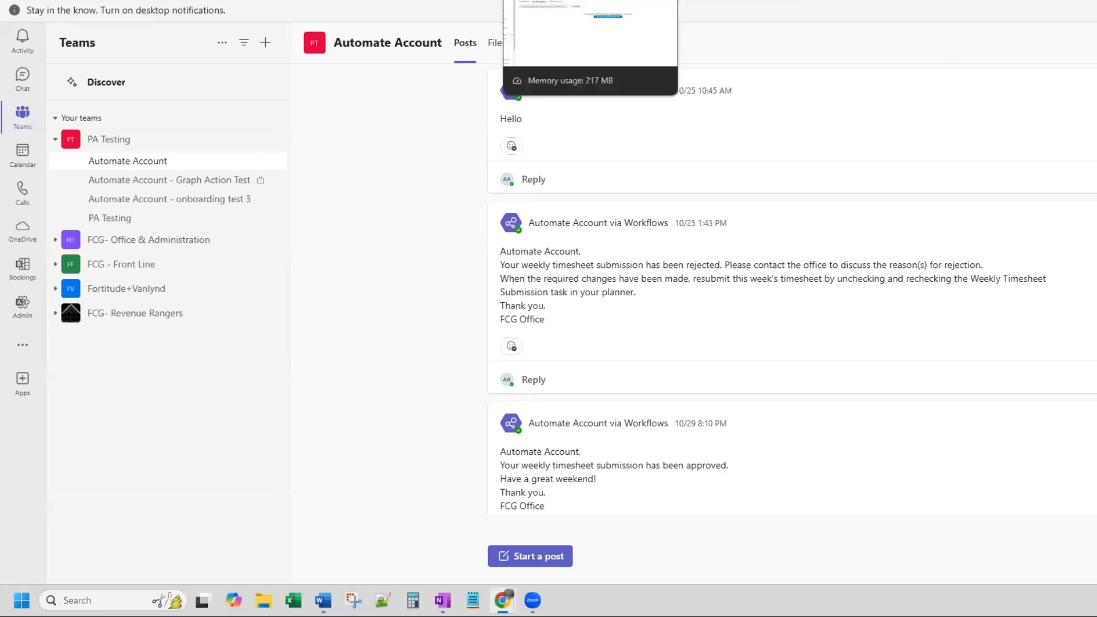
# - Switch to the Azure portal and register an application named CreateTeamsChannelSharePointTab
pyautogui.click(590, 1)
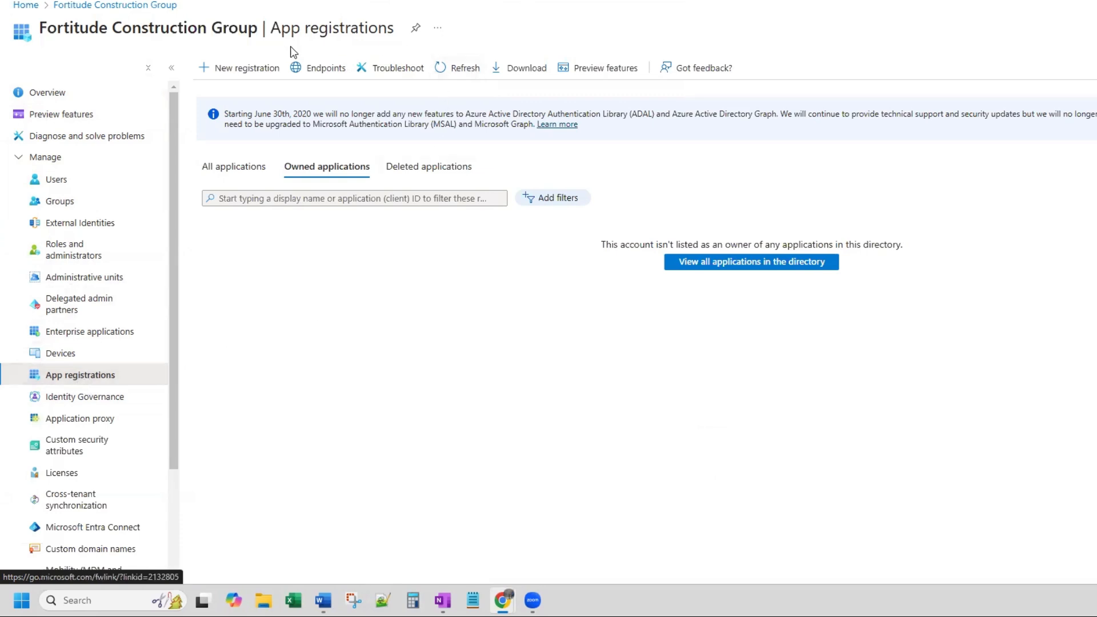
pyautogui.click(228, 71)
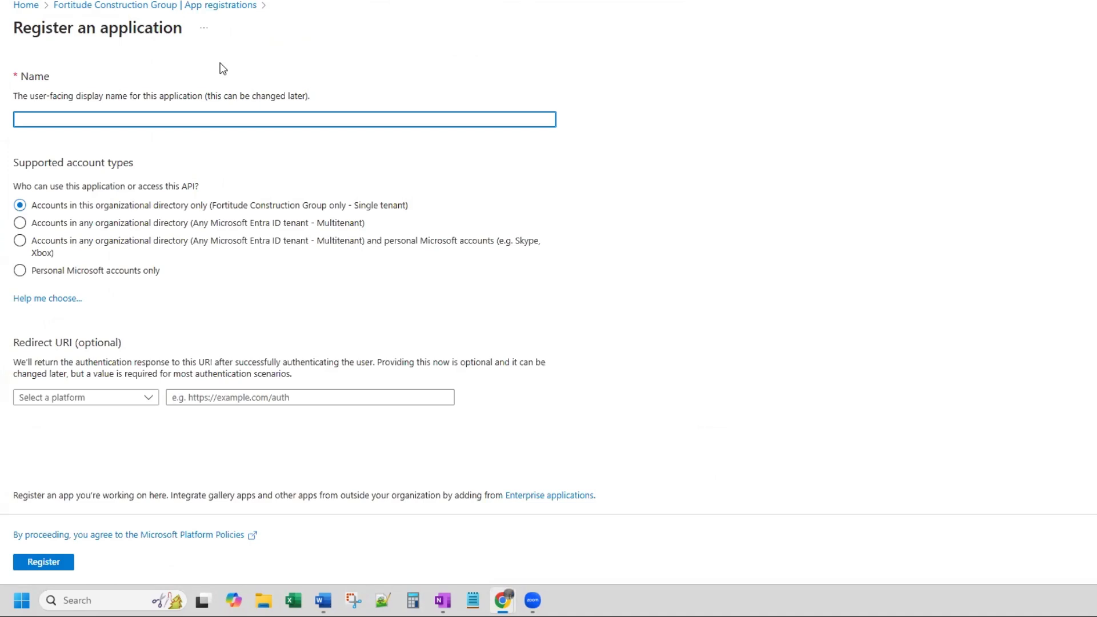
pyautogui.write('CreateTeam')
pyautogui.write('ChannelShare')
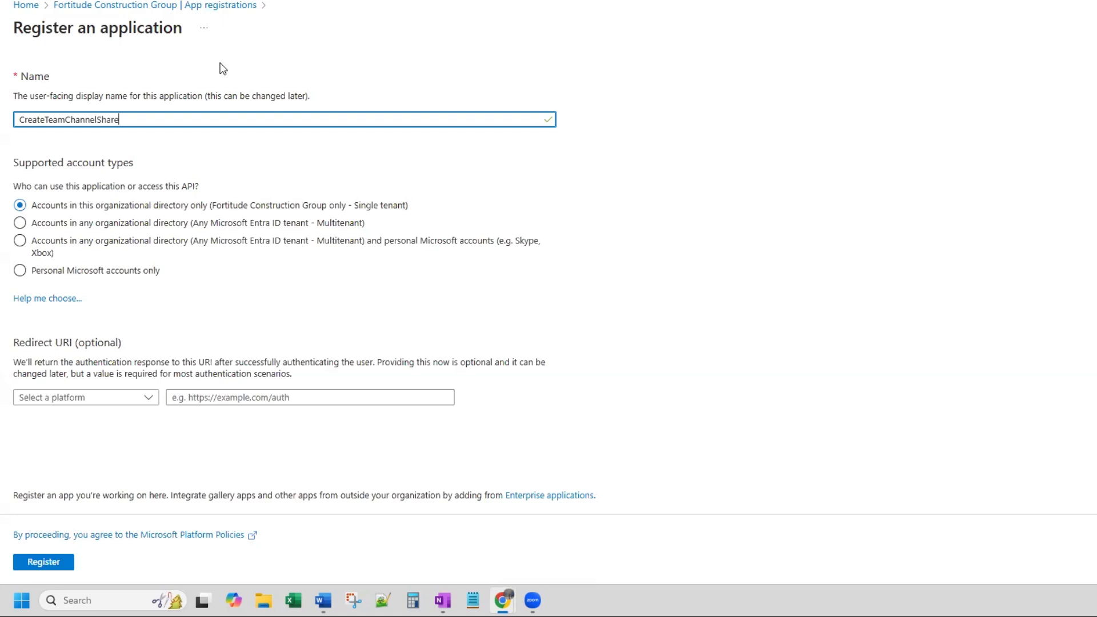
pyautogui.write('PointTab')
pyautogui.click(68, 120)
pyautogui.write('s')
pyautogui.click(54, 569)
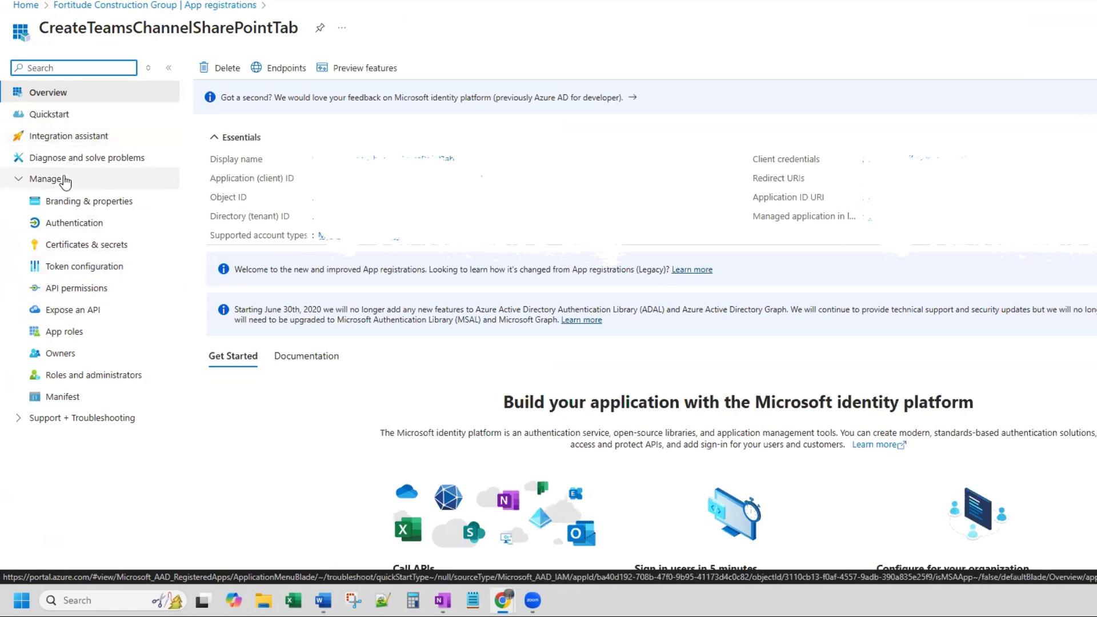
# - Add the delegated Microsoft Graph permission Directory.ReadWrite.All to the CreateTeamsChannelSharePointTab application
pyautogui.click(82, 296)
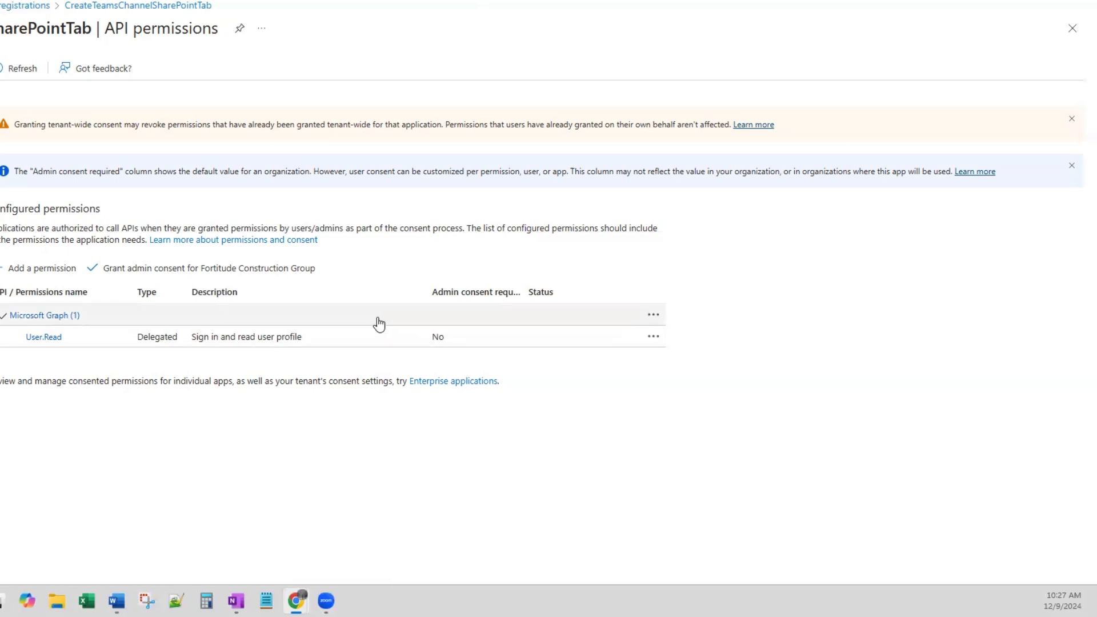
pyautogui.click(44, 274)
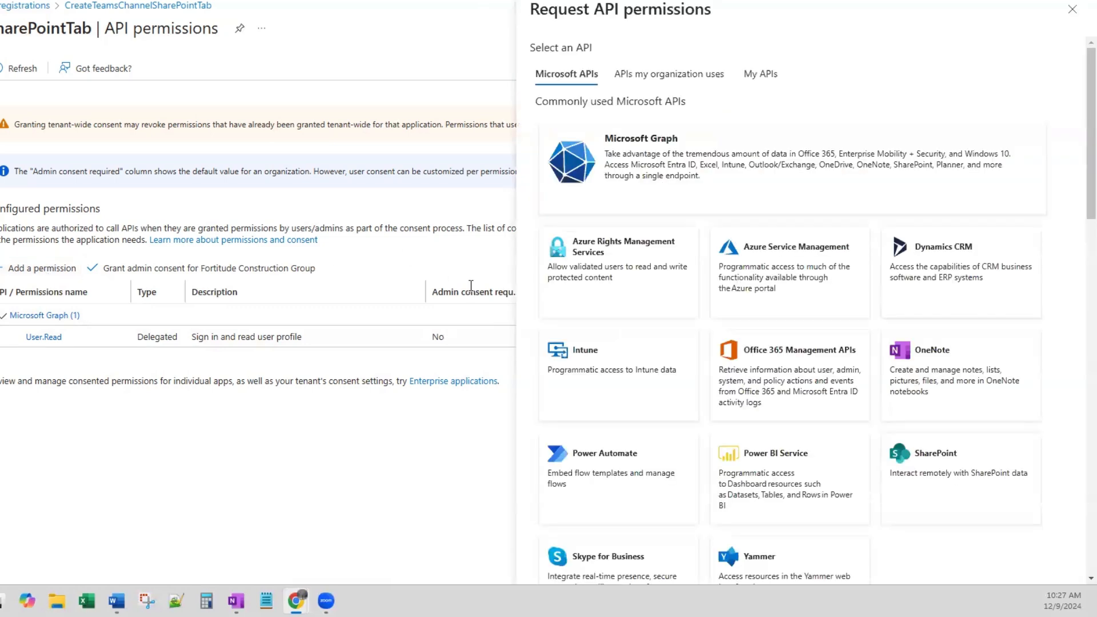
pyautogui.click(662, 163)
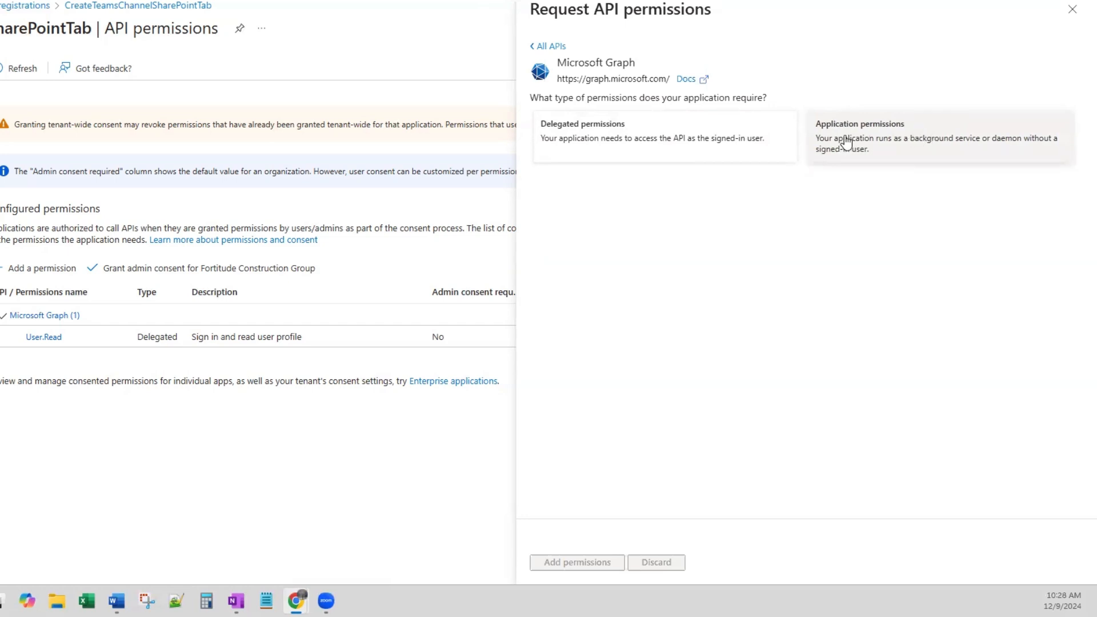
pyautogui.click(670, 141)
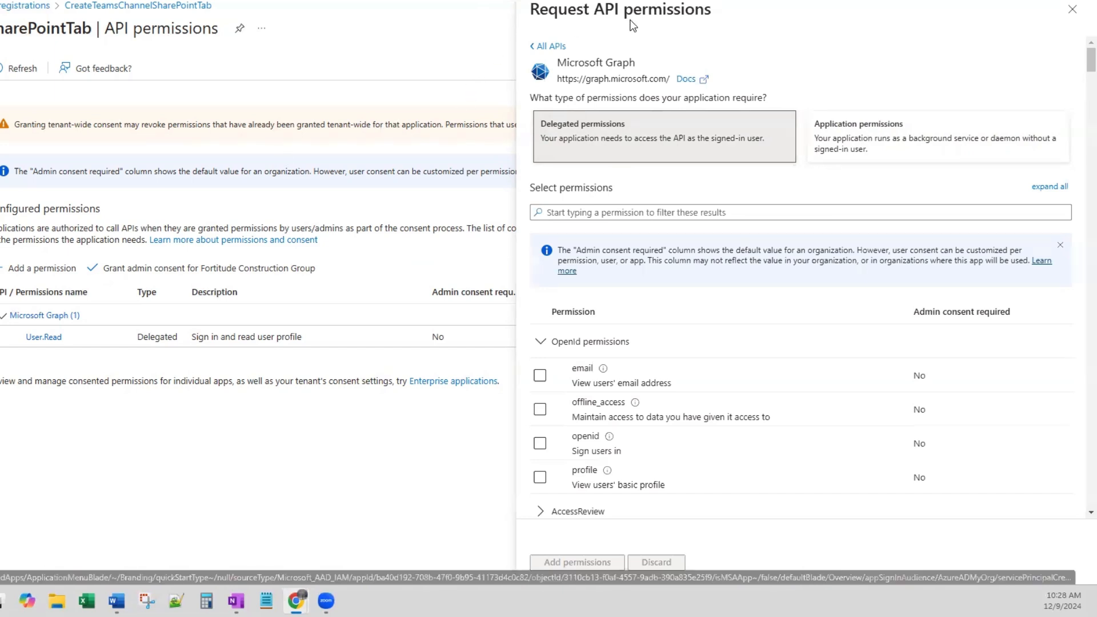
pyautogui.click(676, 213)
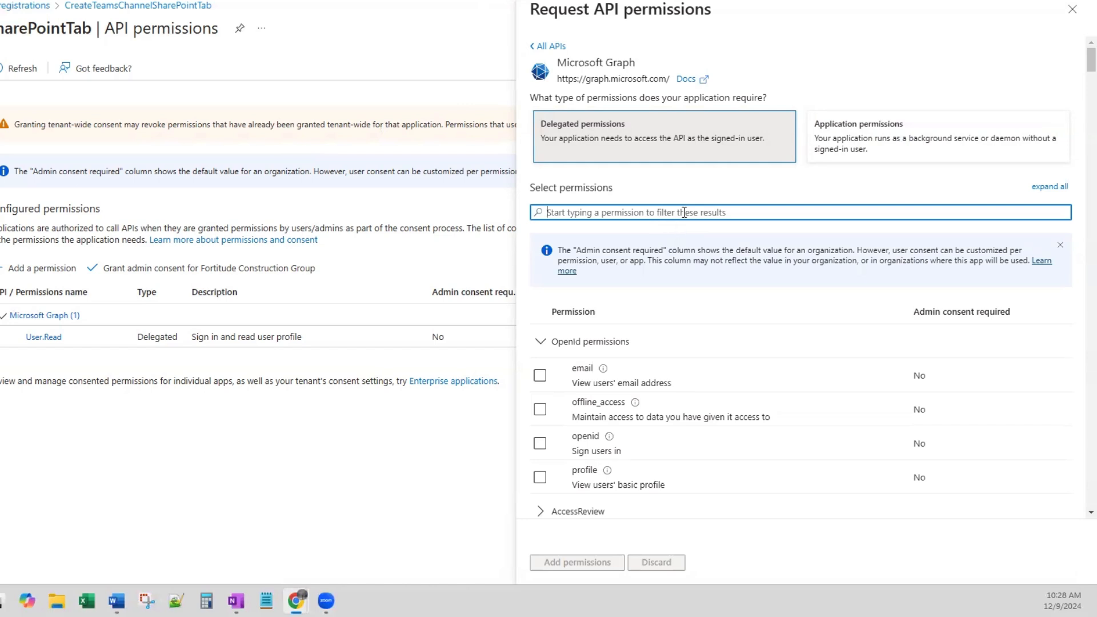
pyautogui.write('directory')
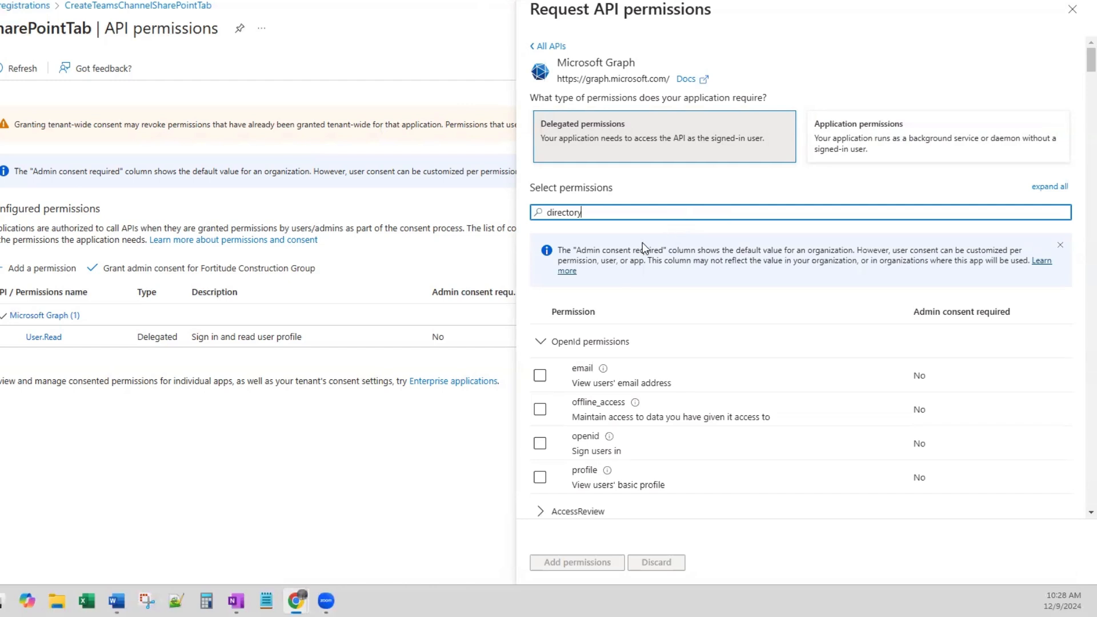
pyautogui.write('.read')
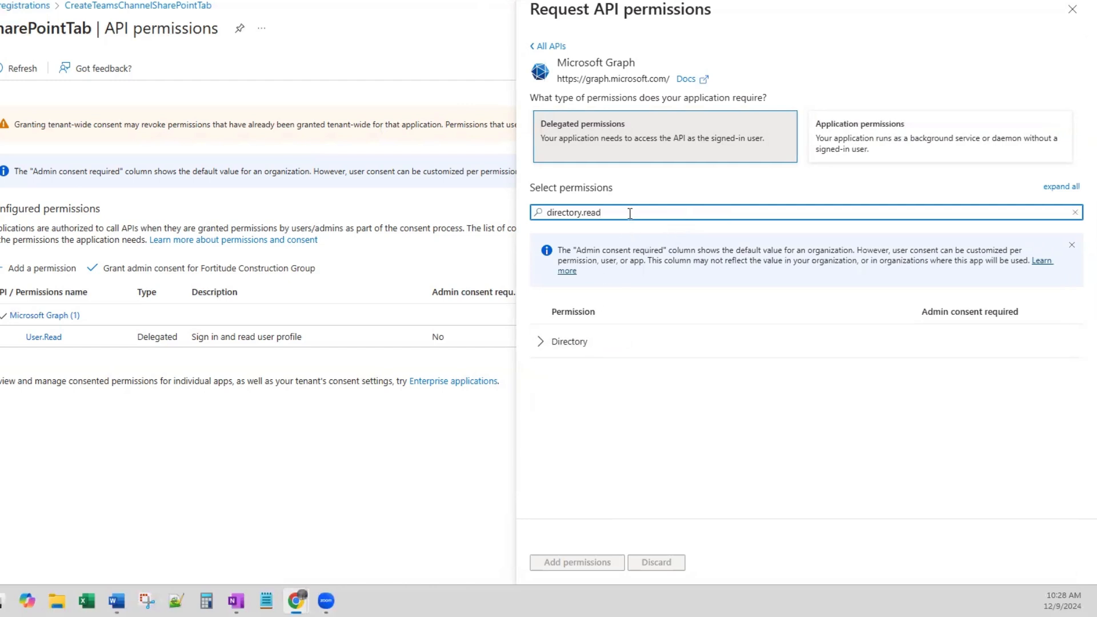
pyautogui.click(540, 342)
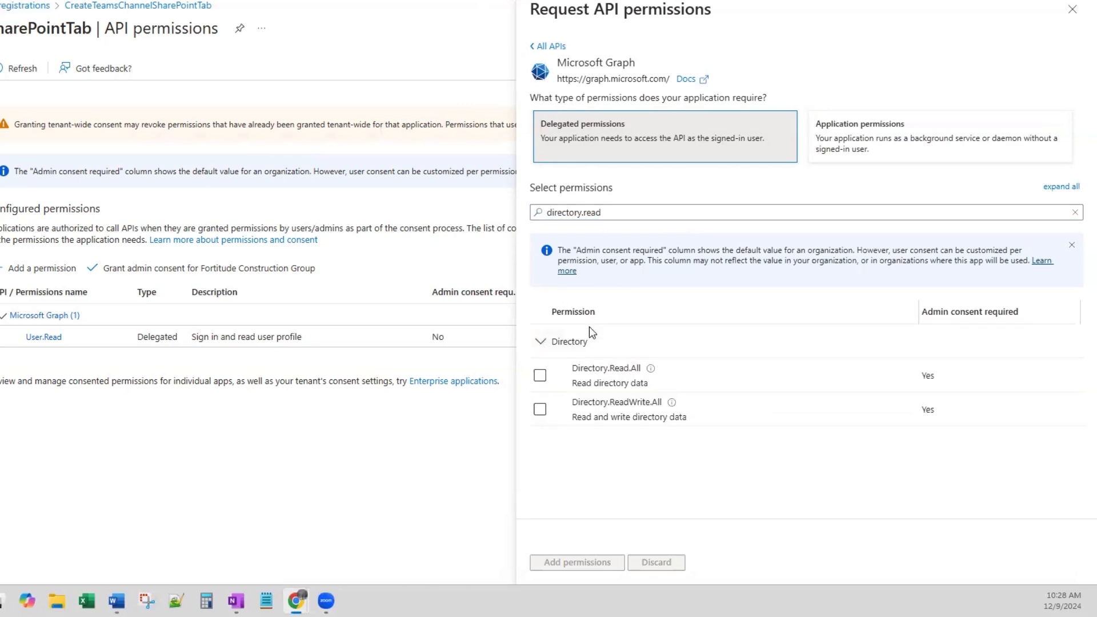
pyautogui.click(540, 409)
pyautogui.click(575, 562)
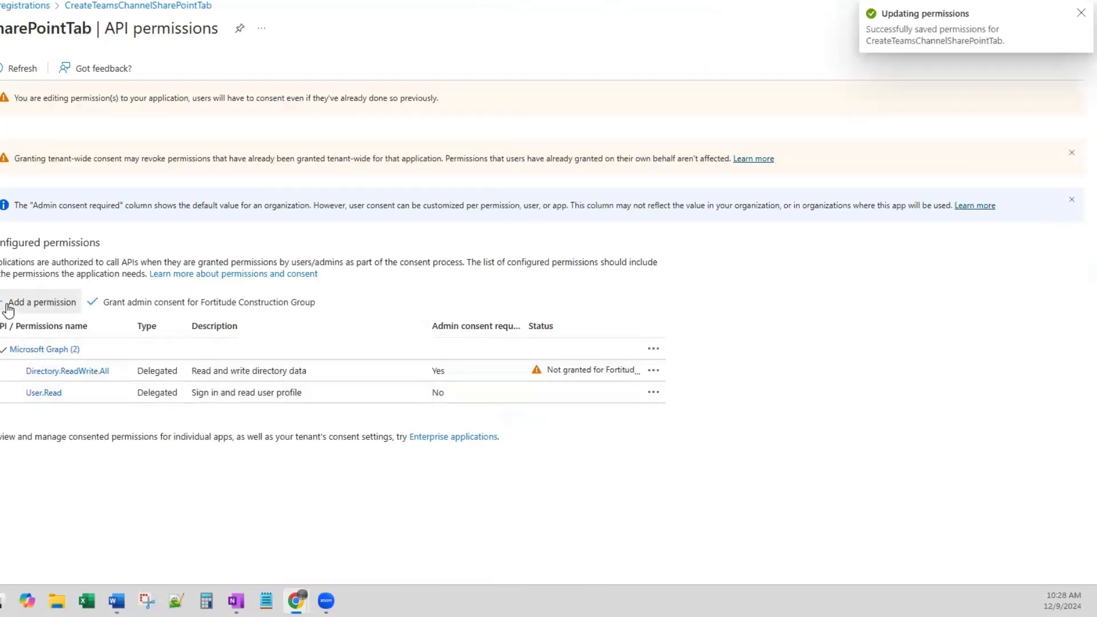
# - Add the delegated Microsoft Graph permission Group.ReadWrite.All, filtering the permission list by group.read
pyautogui.click(8, 310)
pyautogui.click(628, 157)
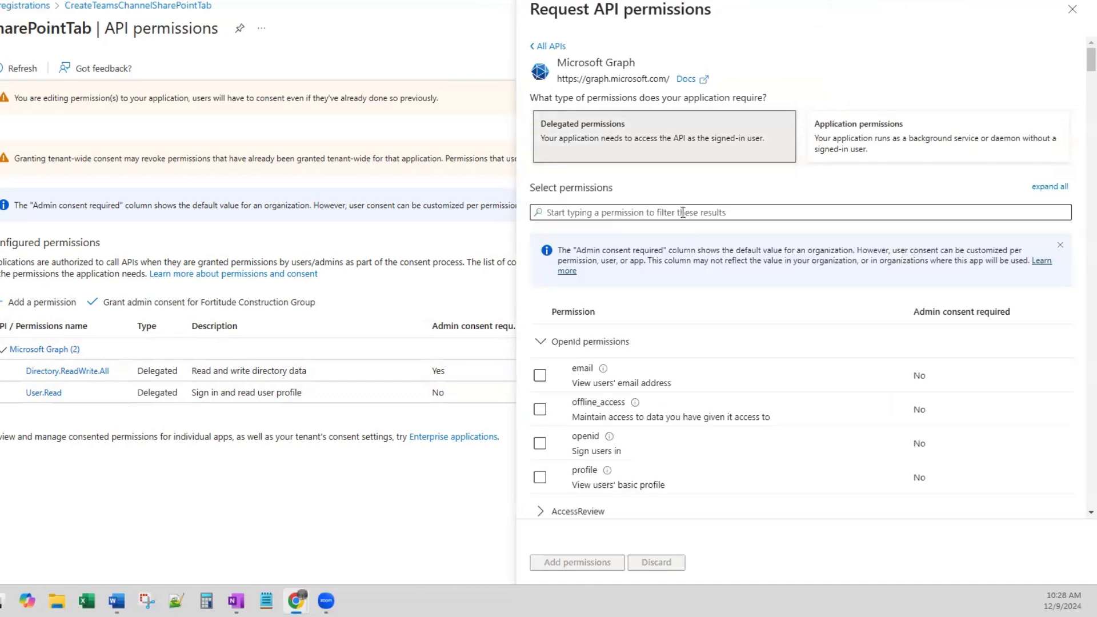
pyautogui.click(683, 210)
pyautogui.write('group.read')
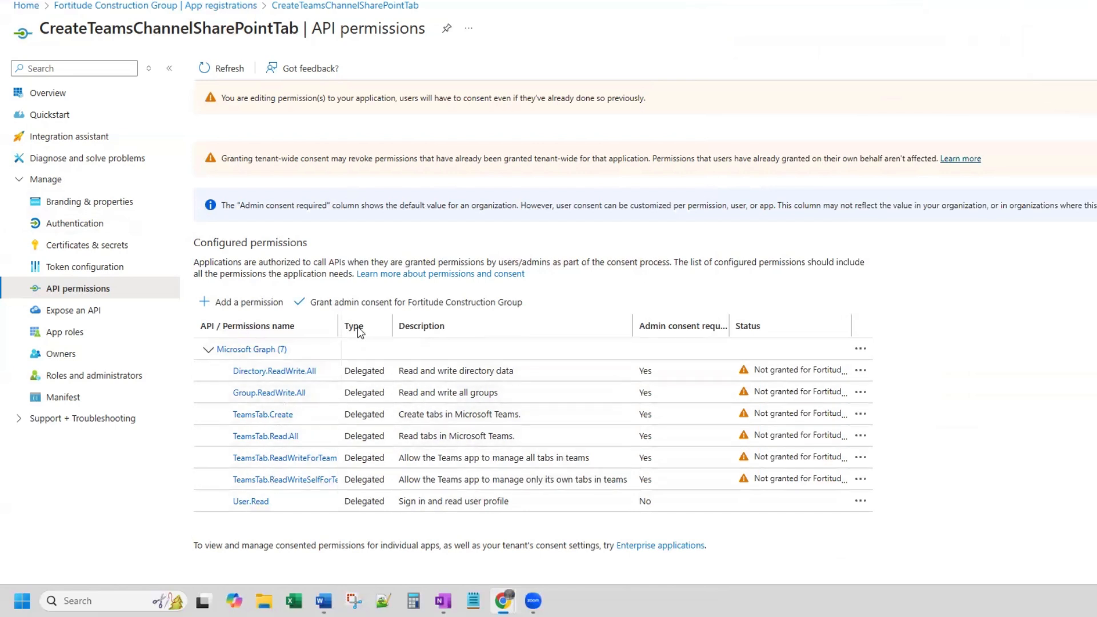
# - Grant admin consent for Fortitude Construction Group to all the configured API permissions
pyautogui.moveTo(342, 329); pyautogui.dragTo(394, 330)
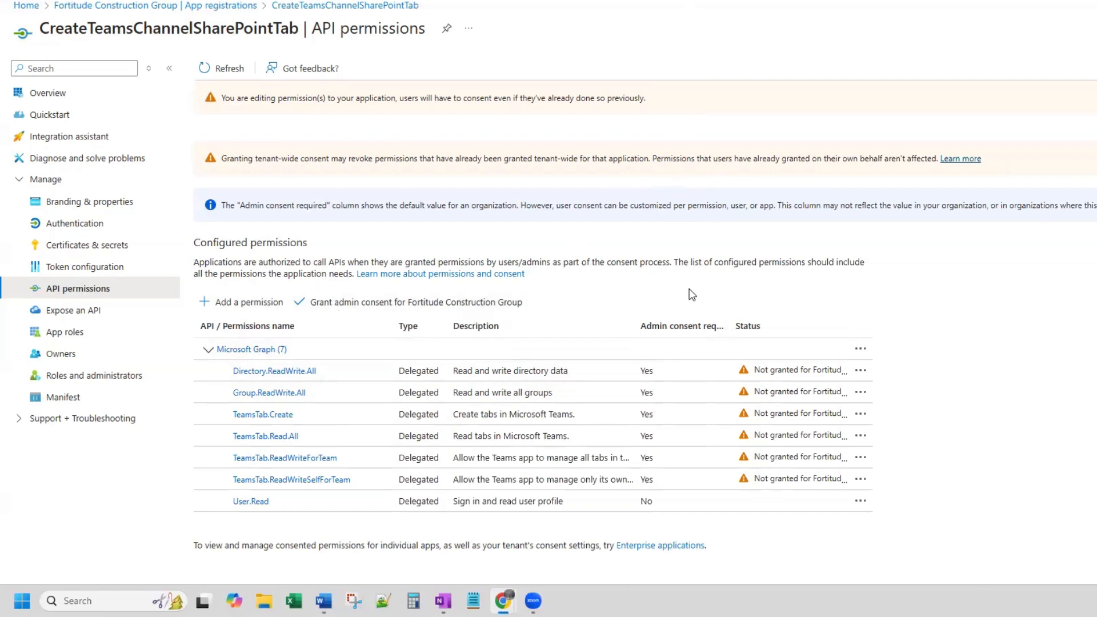
pyautogui.click(380, 309)
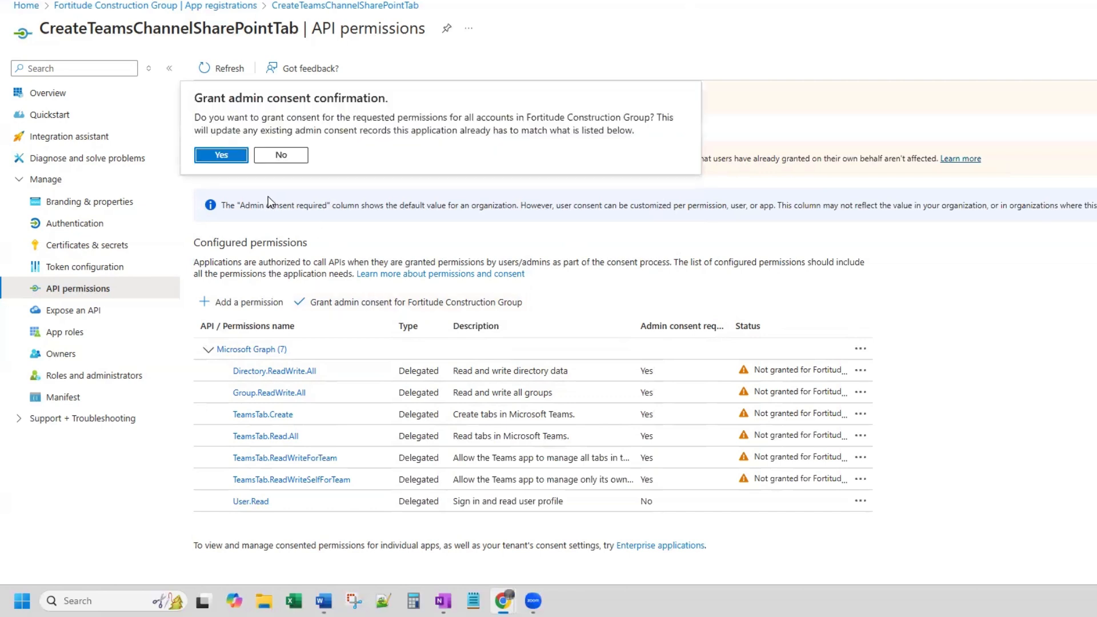
pyautogui.click(223, 156)
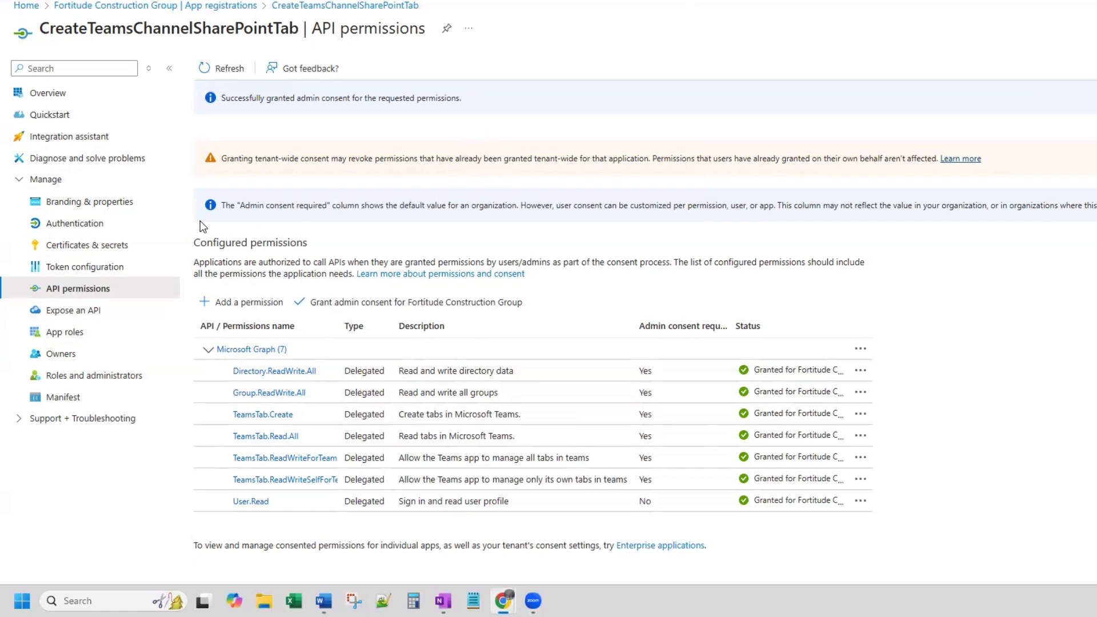
# - Create a client secret for the application with the description ConsumeTeamsAPI and an expiry of 730 days (24 months)
pyautogui.click(87, 251)
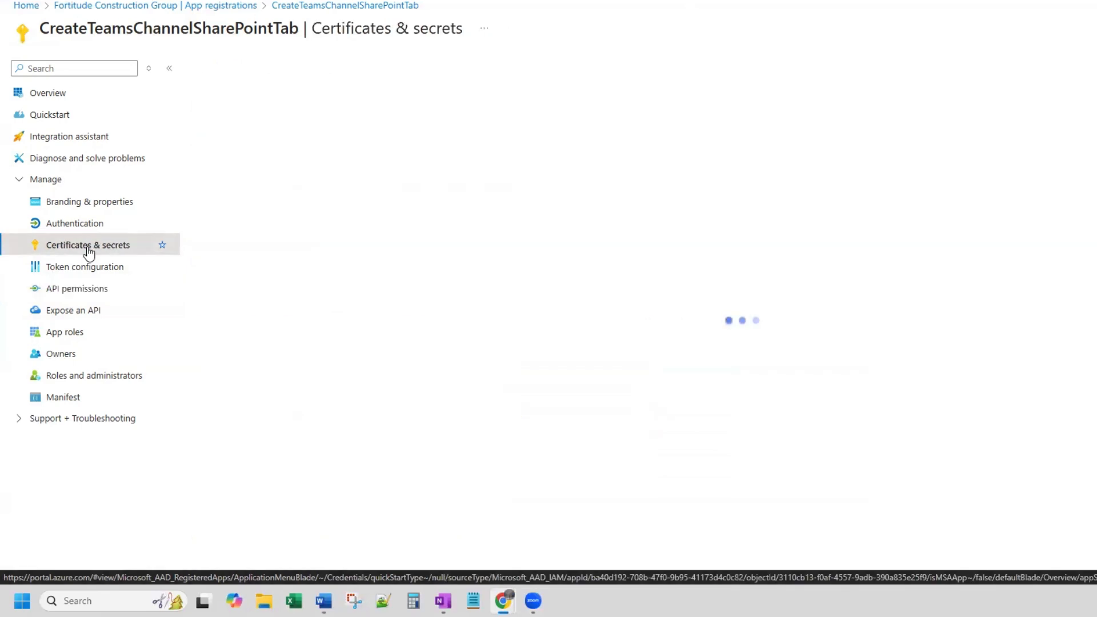
pyautogui.click(245, 275)
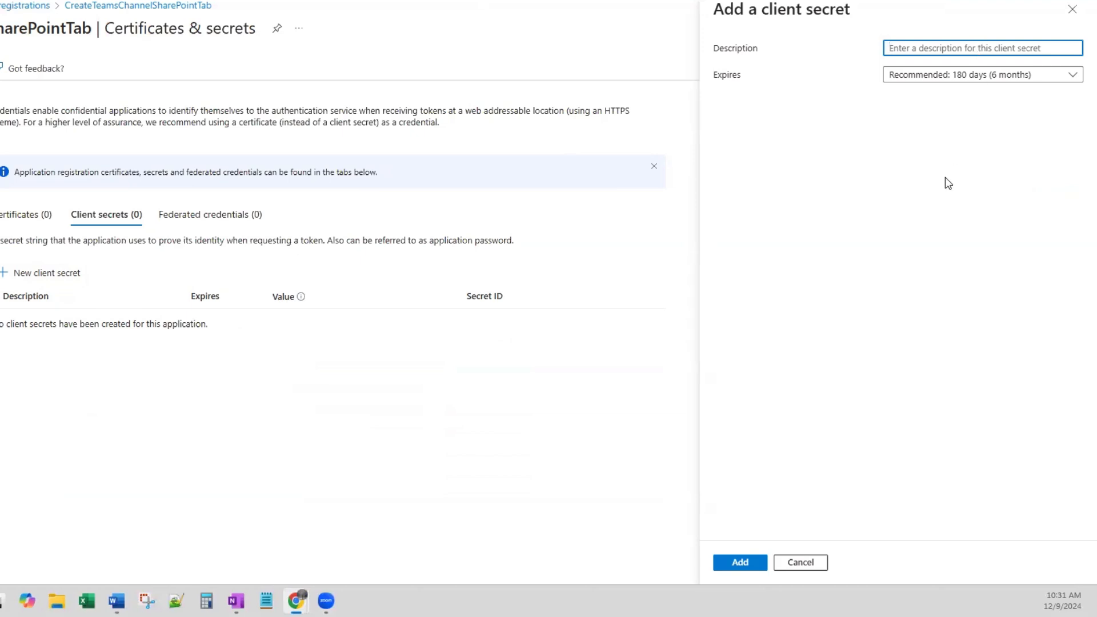
pyautogui.write('Consume')
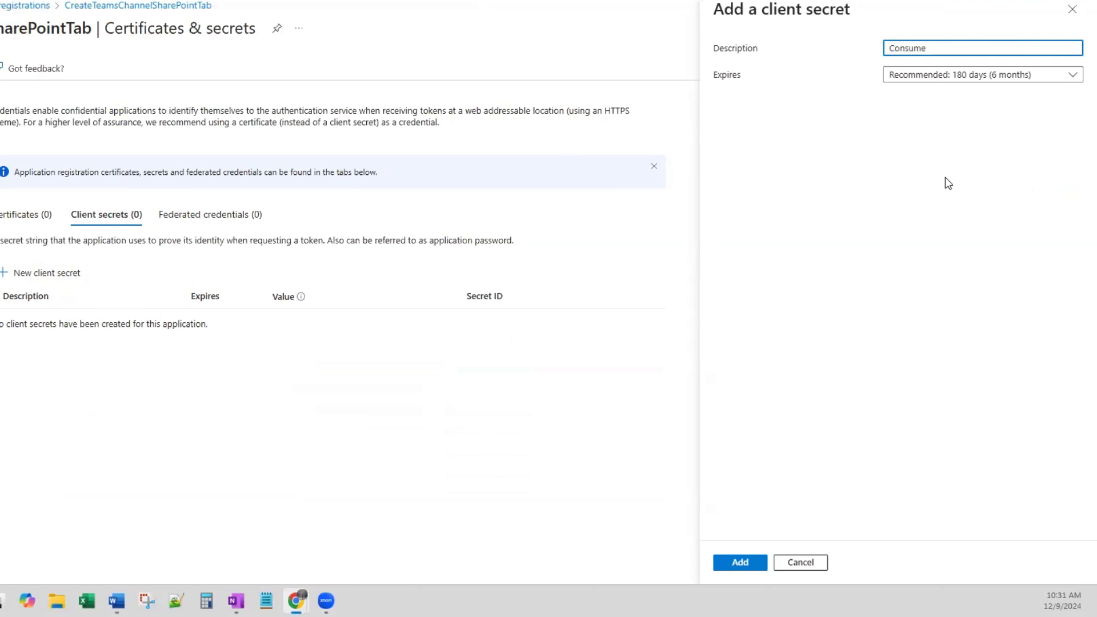
pyautogui.write('TeamsAPI')
pyautogui.click(956, 80)
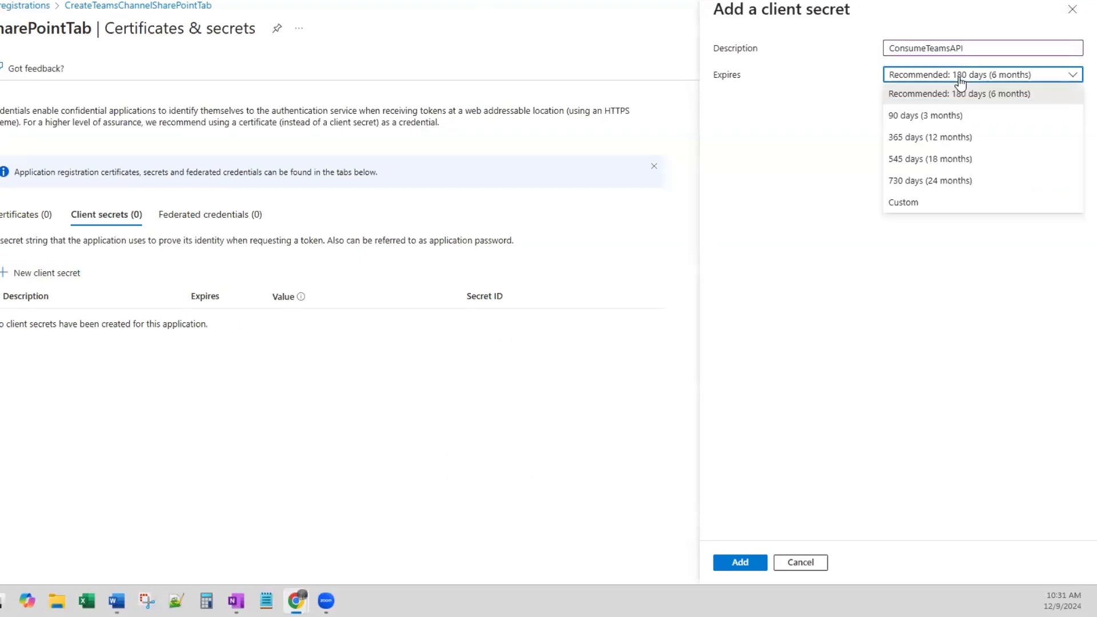
pyautogui.click(968, 182)
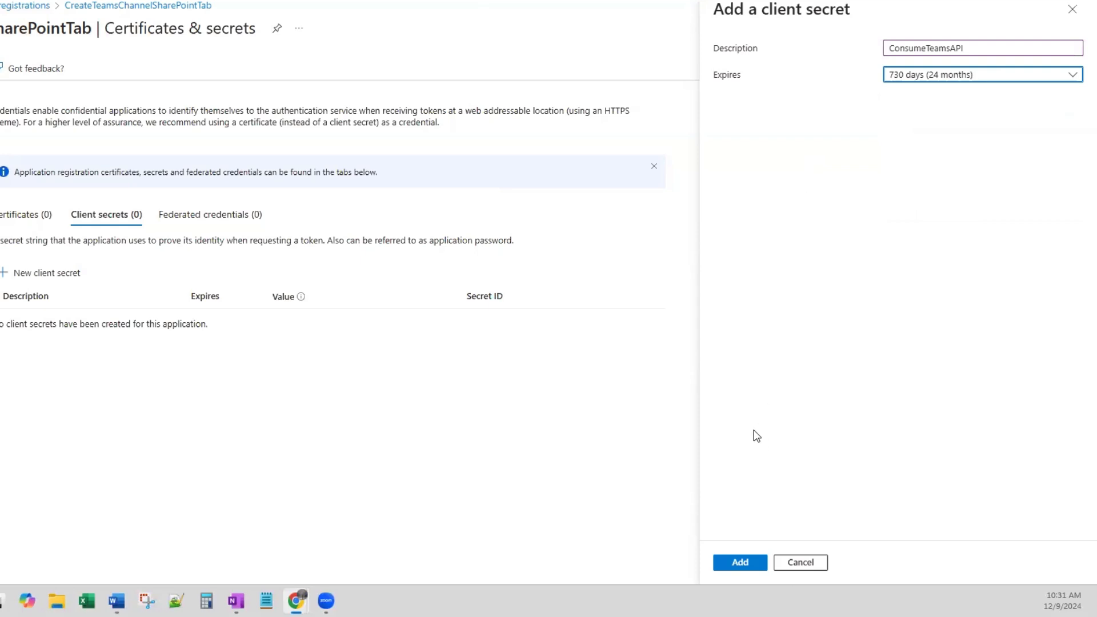
pyautogui.click(744, 565)
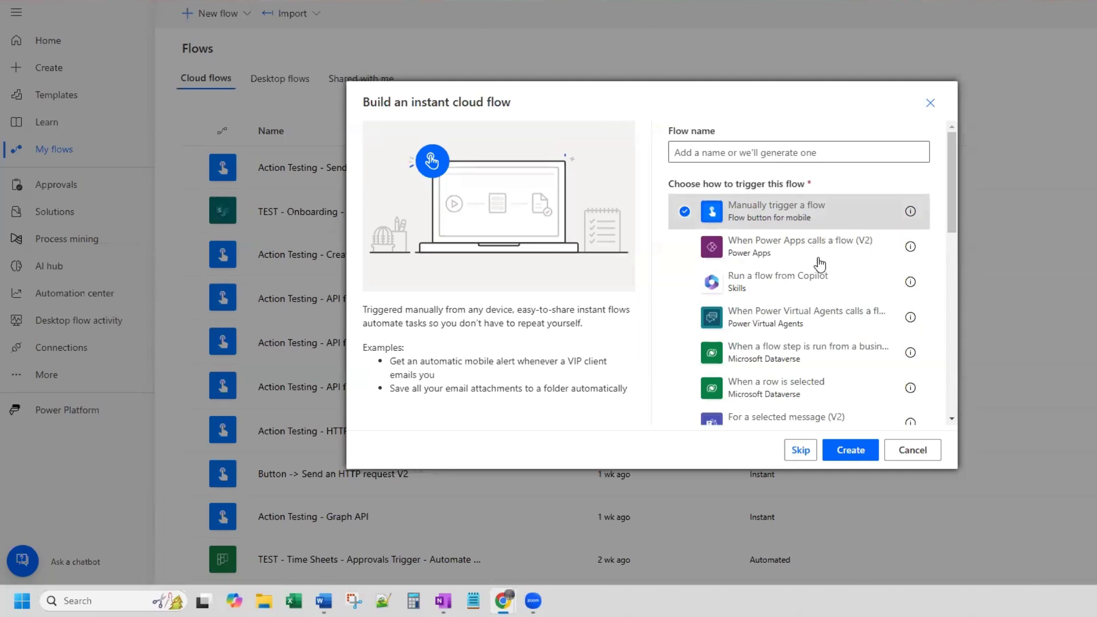
# - In Power Automate, create a manually triggered instant cloud flow and add an HTTP action below the trigger
pyautogui.click(852, 452)
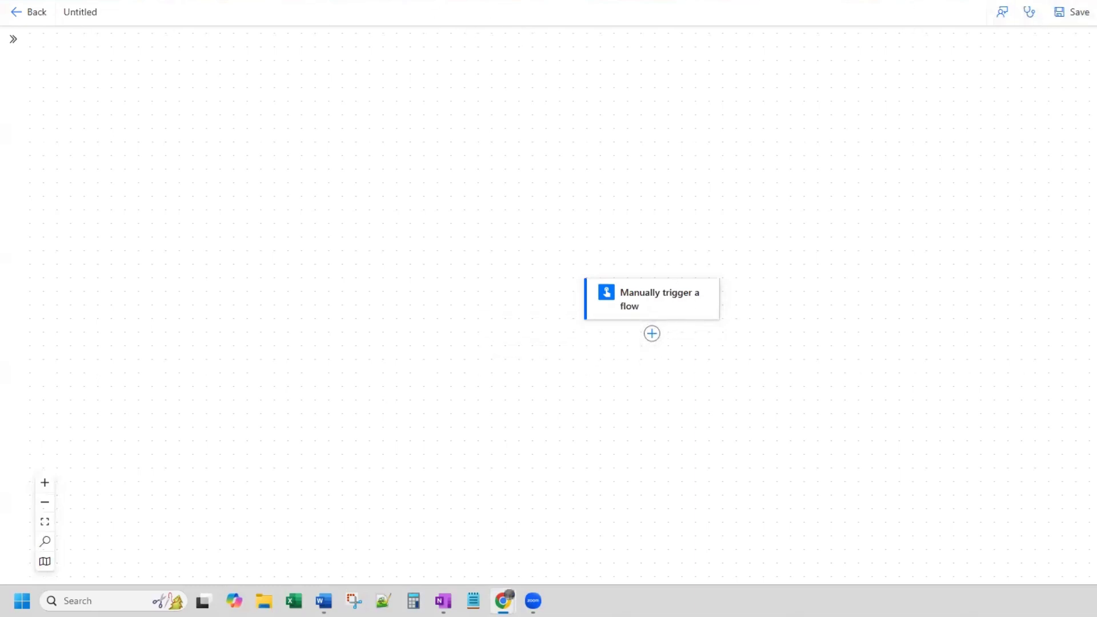
pyautogui.click(652, 333)
pyautogui.click(686, 333)
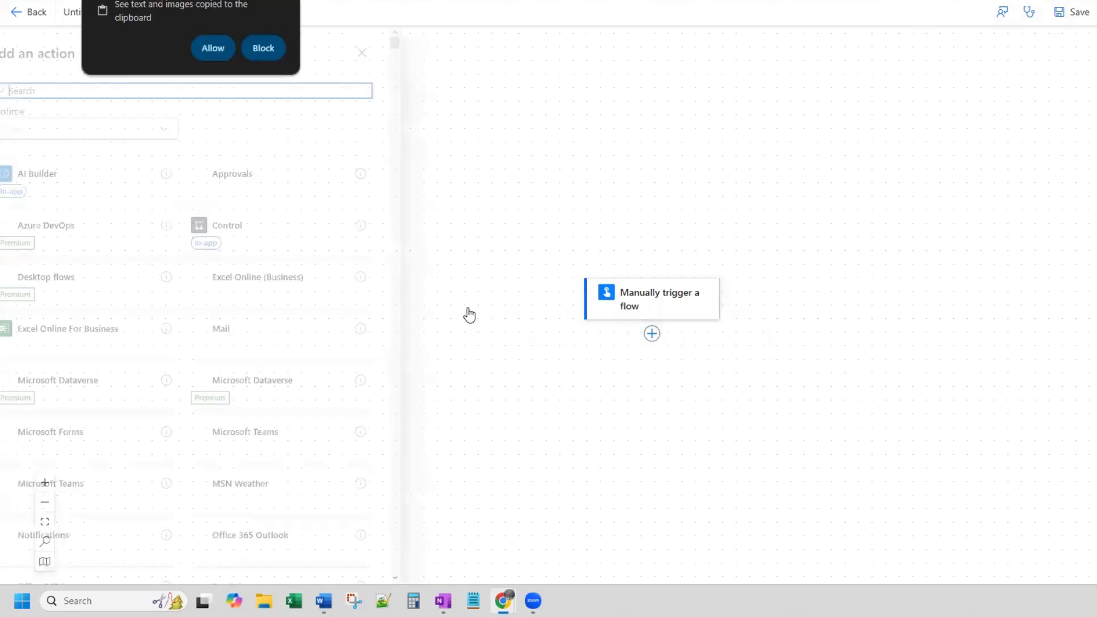
pyautogui.click(212, 50)
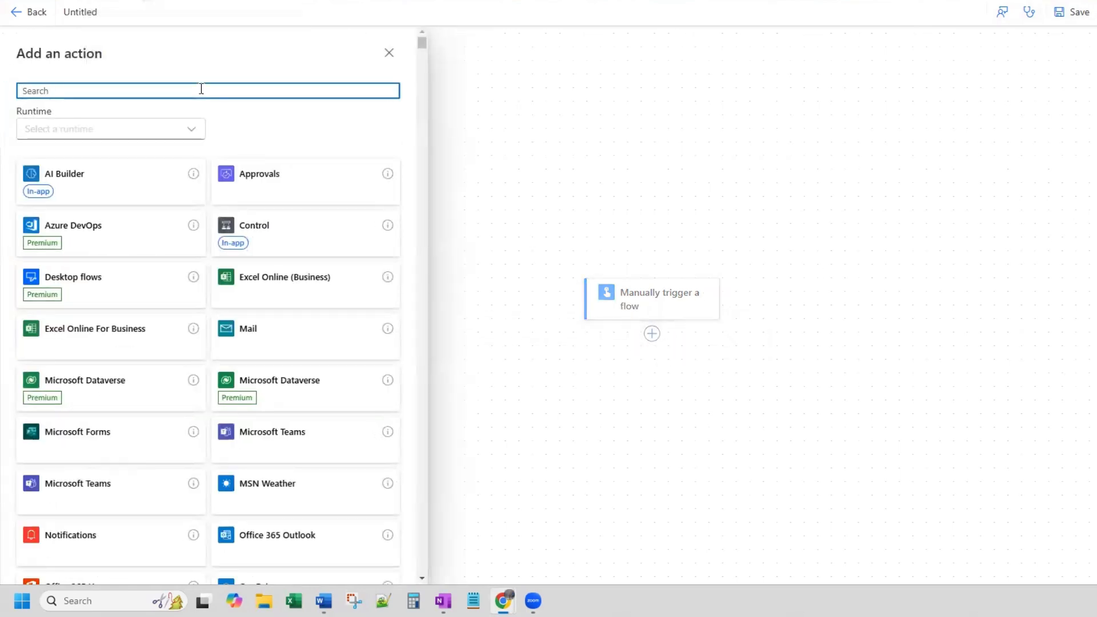
pyautogui.write('http')
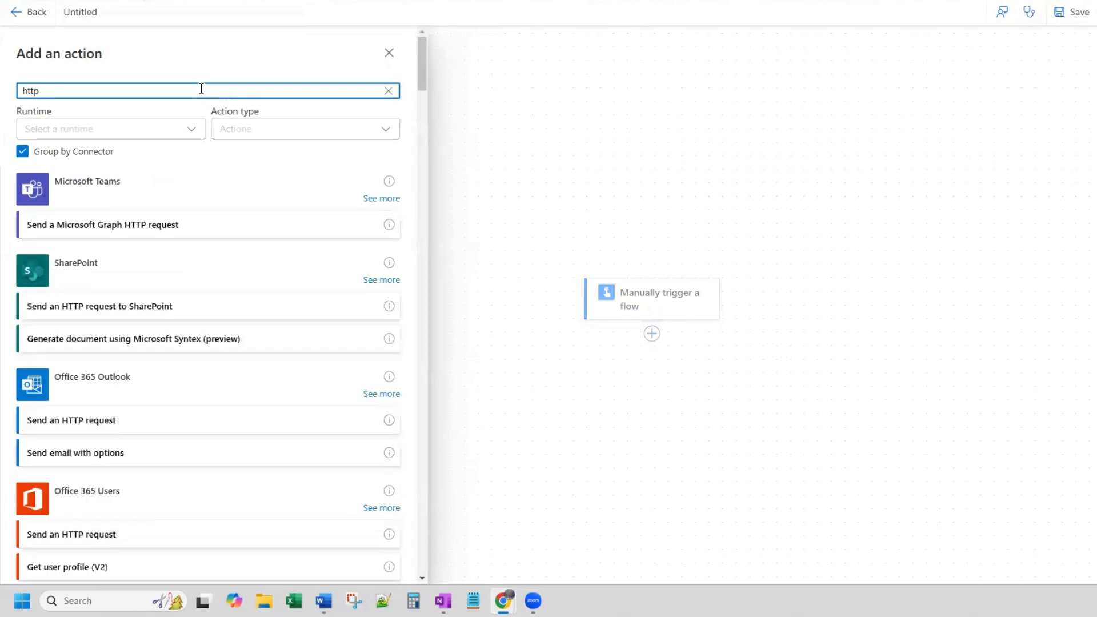
pyautogui.scroll(-2, 188, 382)
pyautogui.scroll(-3, 189, 382)
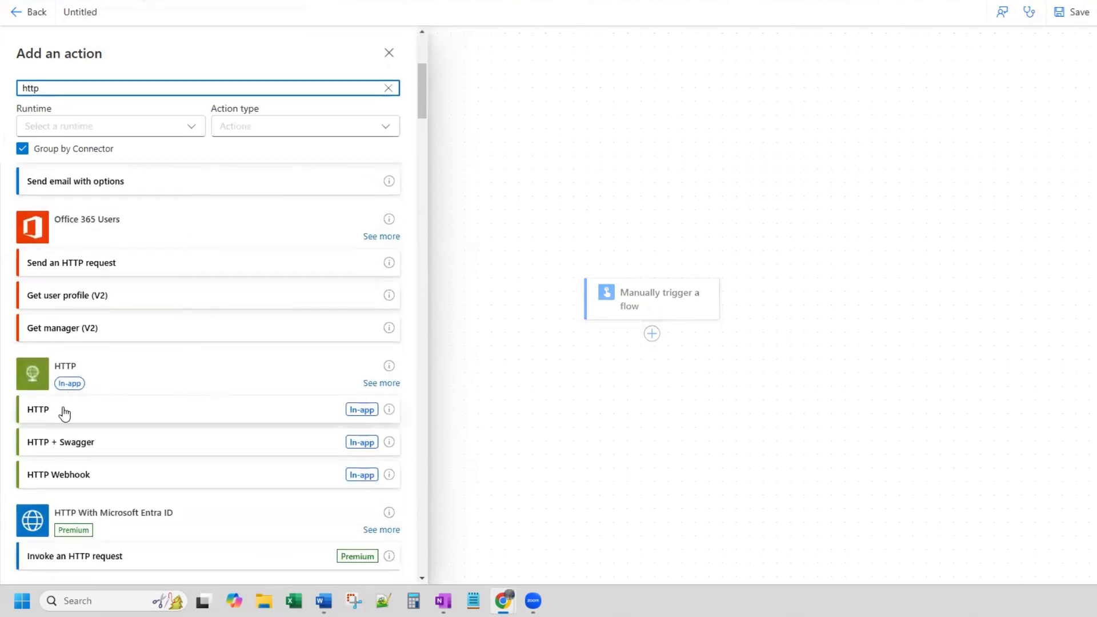
pyautogui.click(65, 411)
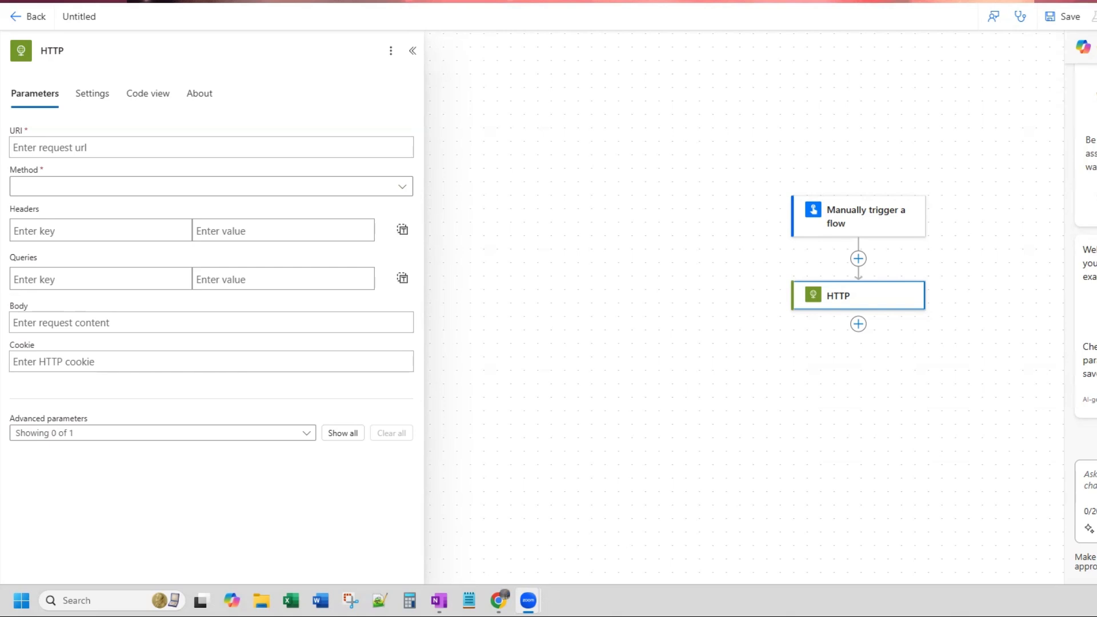
# - Rename the HTTP action as HTTP - Access Token
pyautogui.click(103, 51)
pyautogui.write('- Acc')
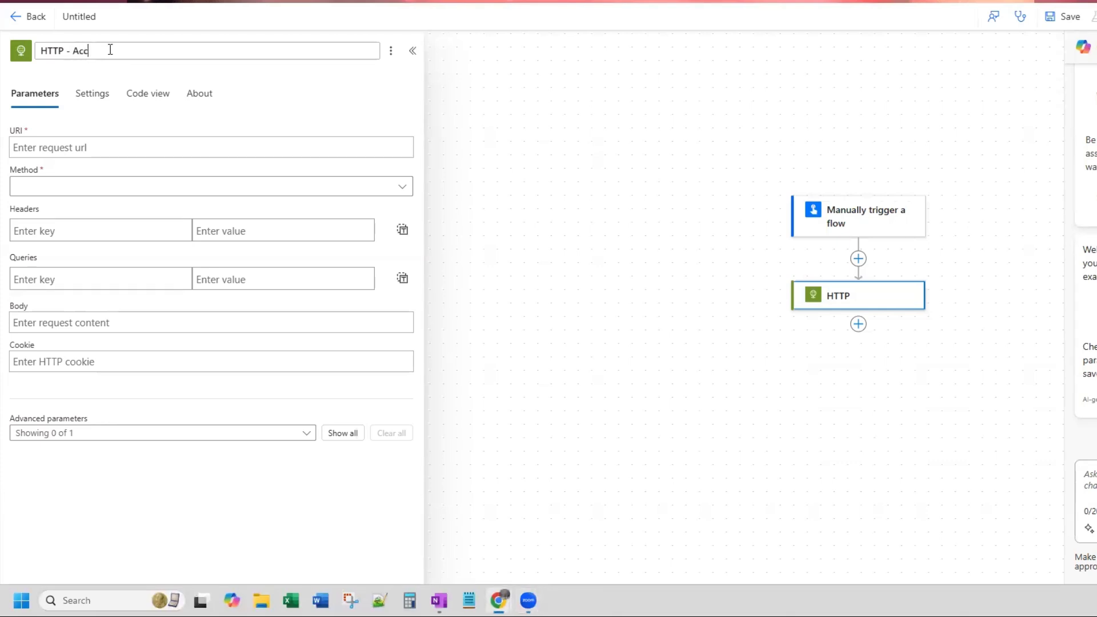
pyautogui.write('ess Token')
pyautogui.click(120, 190)
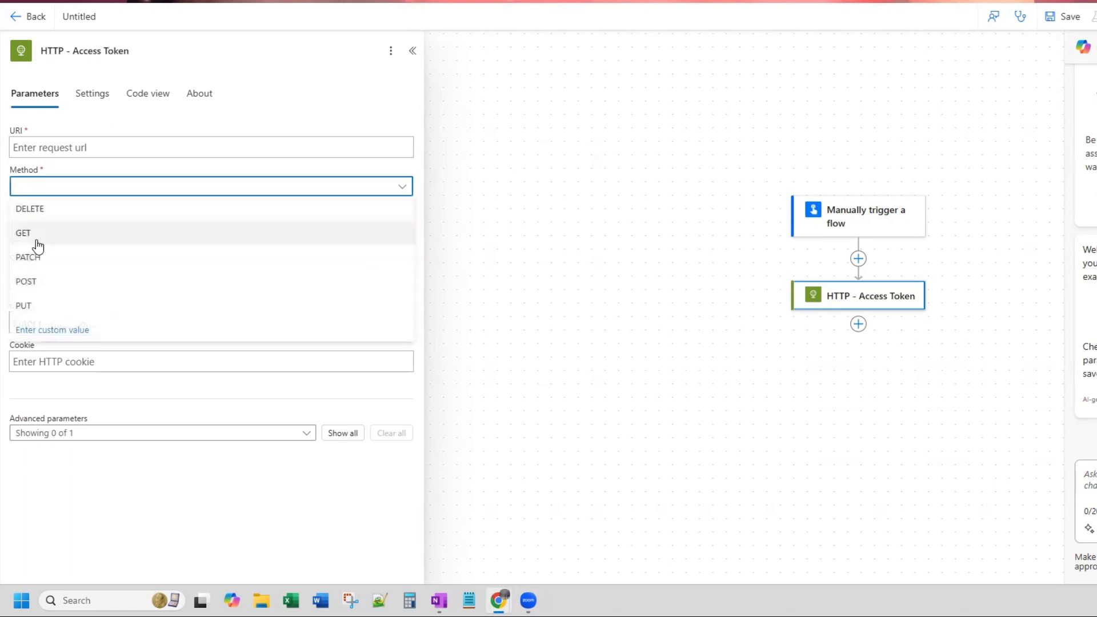
pyautogui.click(39, 282)
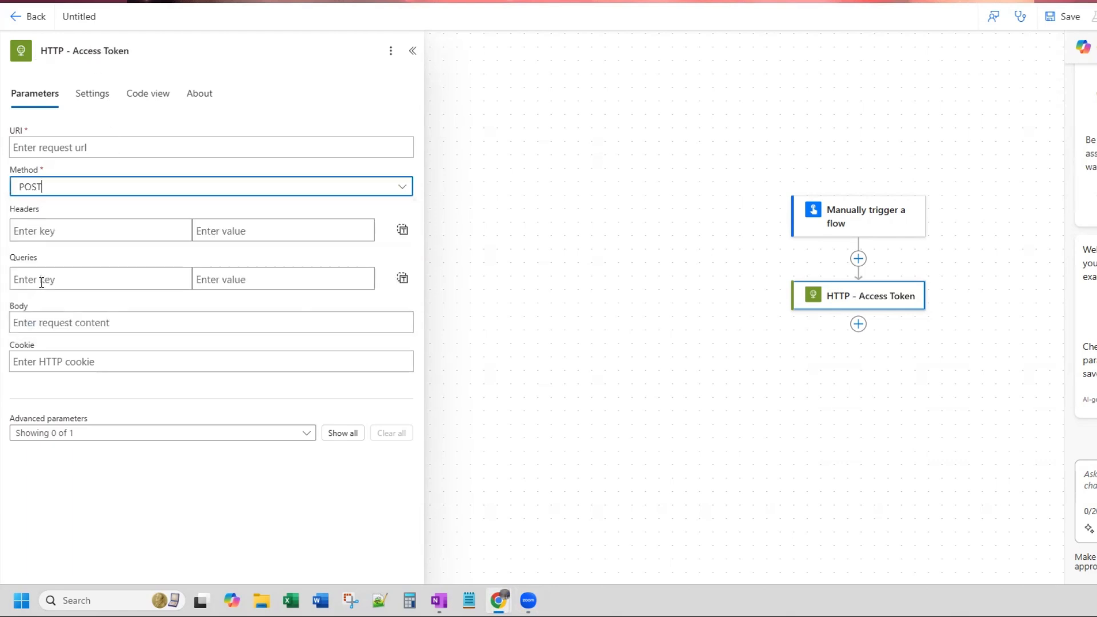
pyautogui.click(78, 148)
pyautogui.hotkey('ctrl', 'v')
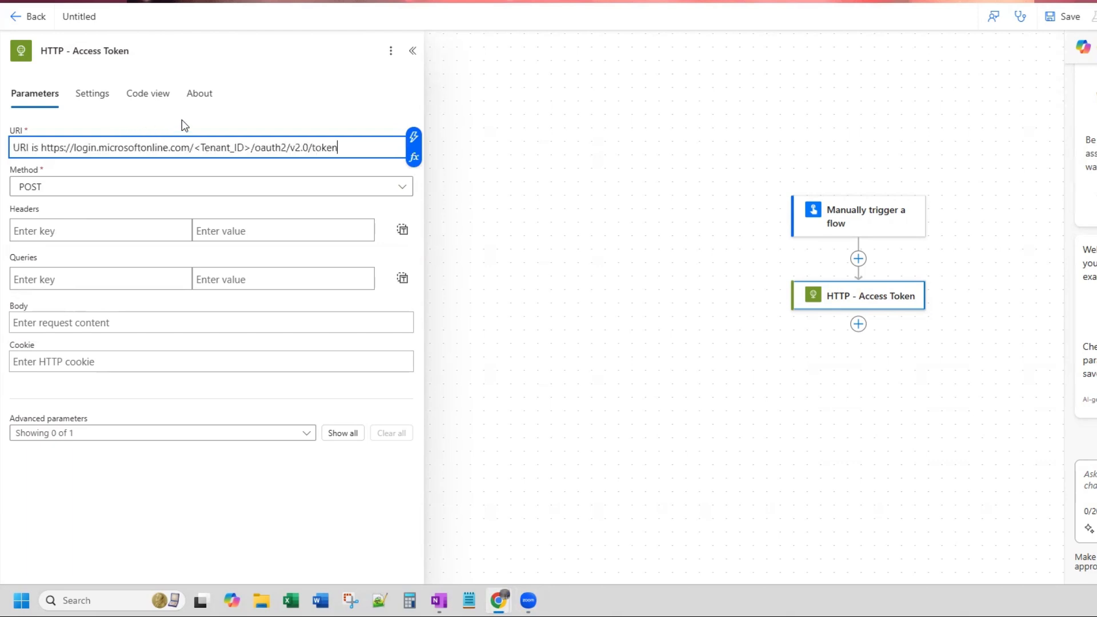
pyautogui.click(41, 148)
pyautogui.press('BackSpace')
pyautogui.press('BackSpace')
pyautogui.press('BackSpace')
pyautogui.press('BackSpace')
pyautogui.press('BackSpace')
pyautogui.press('BackSpace')
pyautogui.press('BackSpace')
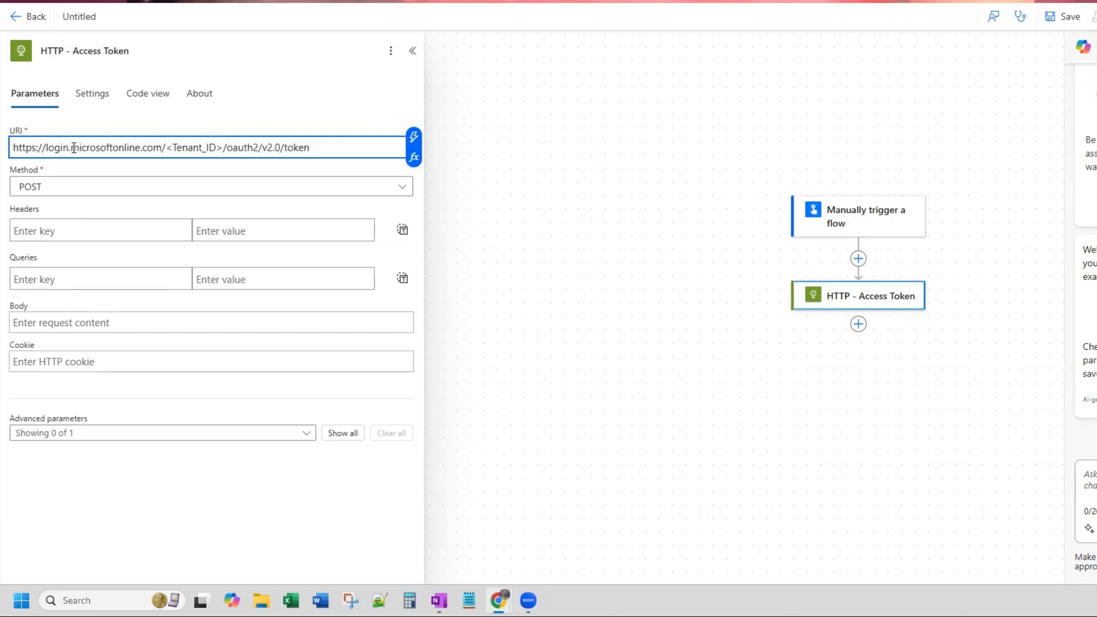
pyautogui.moveTo(223, 148); pyautogui.dragTo(165, 147)
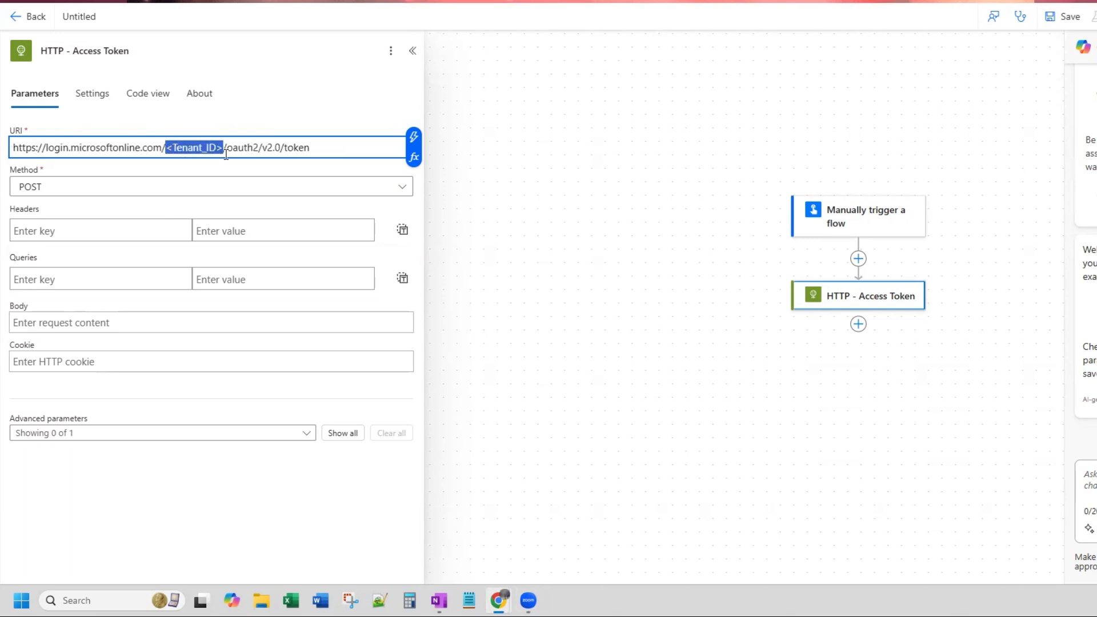
pyautogui.click(322, 143)
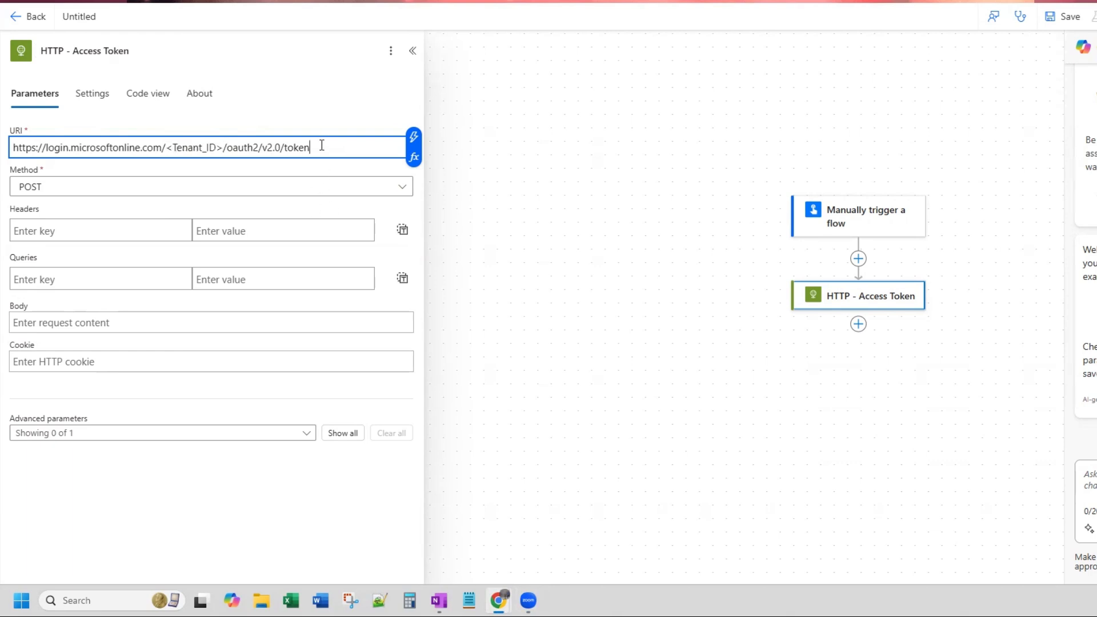
pyautogui.click(392, 53)
pyautogui.click(428, 78)
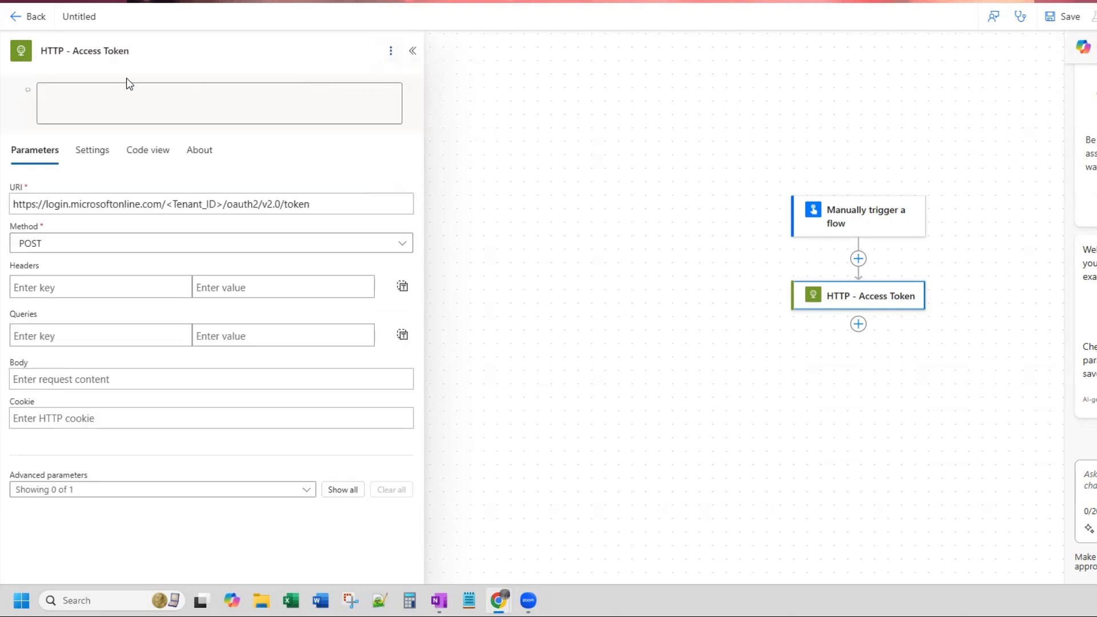
pyautogui.hotkey('ctrl', 'v')
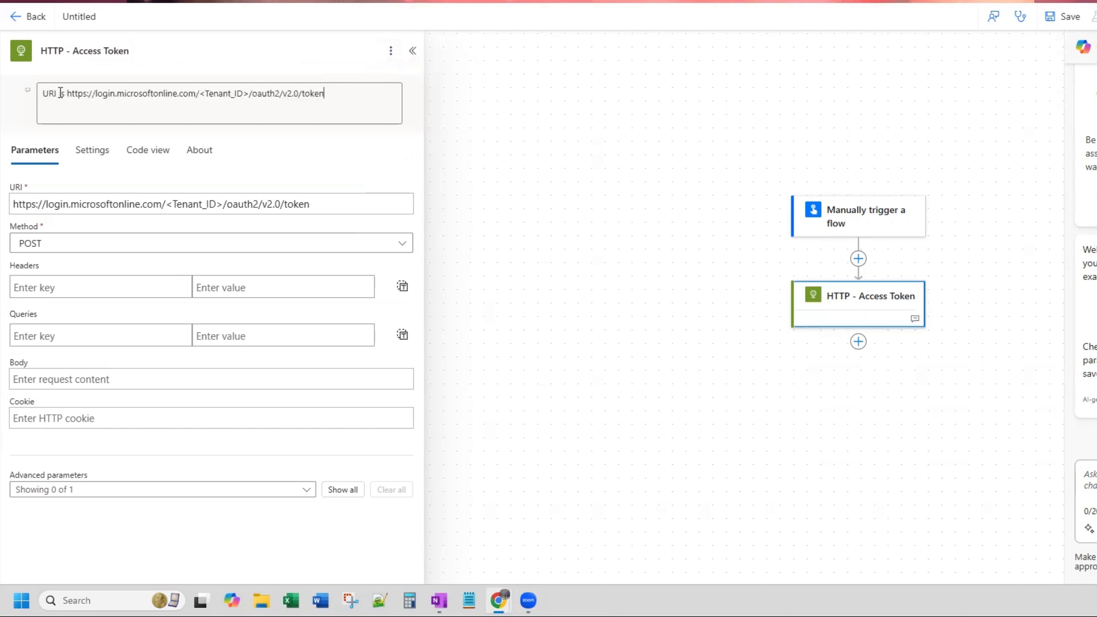
pyautogui.moveTo(67, 93); pyautogui.dragTo(335, 103)
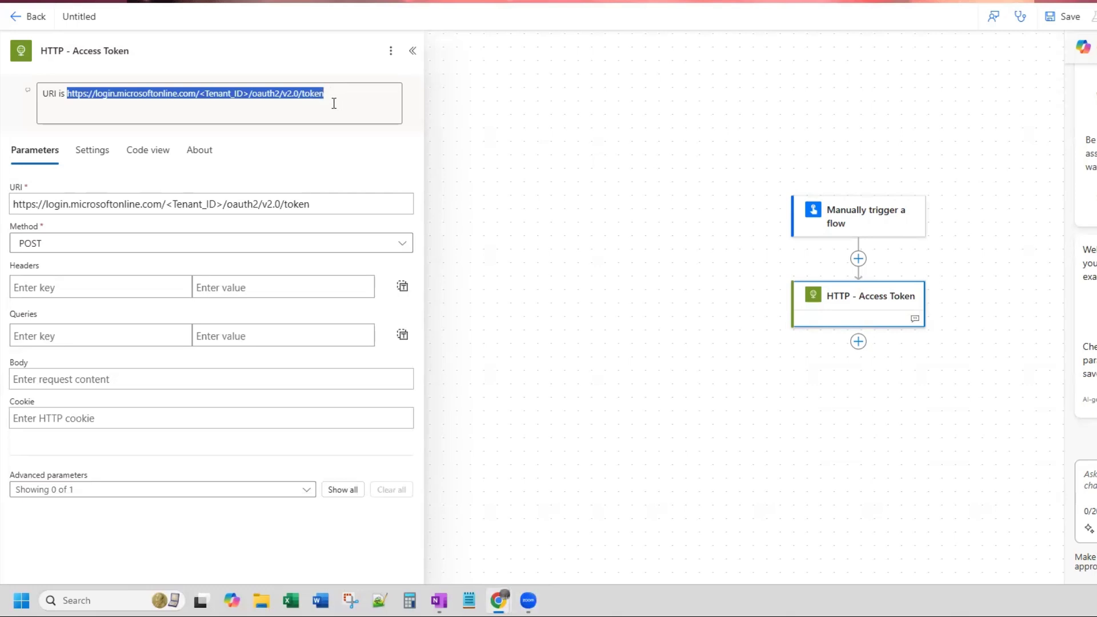
pyautogui.click(335, 103)
pyautogui.moveTo(250, 93); pyautogui.dragTo(152, 93)
pyautogui.click(198, 94)
pyautogui.moveTo(250, 93); pyautogui.dragTo(200, 93)
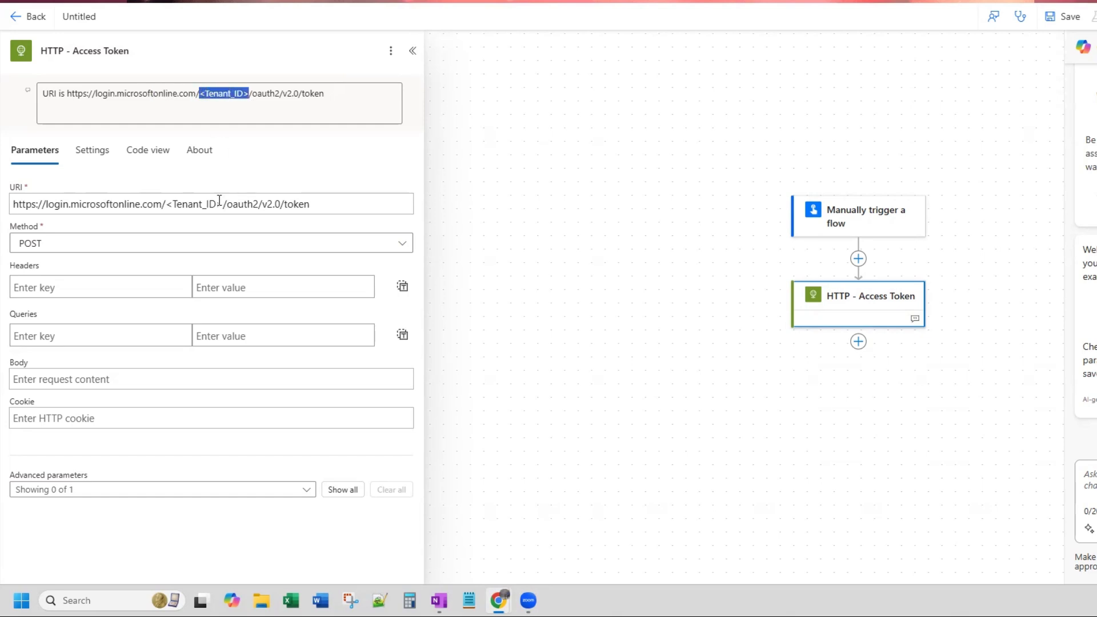
# - Replace the <Tenant_ID> placeholder in the request URI with the dummy value 1234, keeping a slash on each side
pyautogui.moveTo(223, 205); pyautogui.dragTo(166, 198)
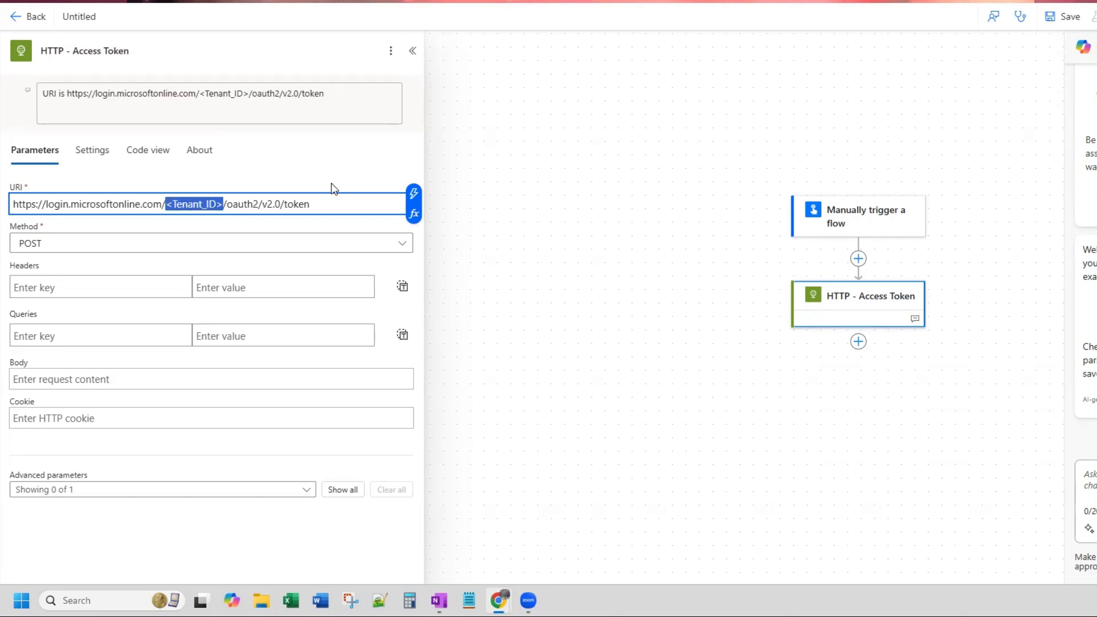
pyautogui.press('End')
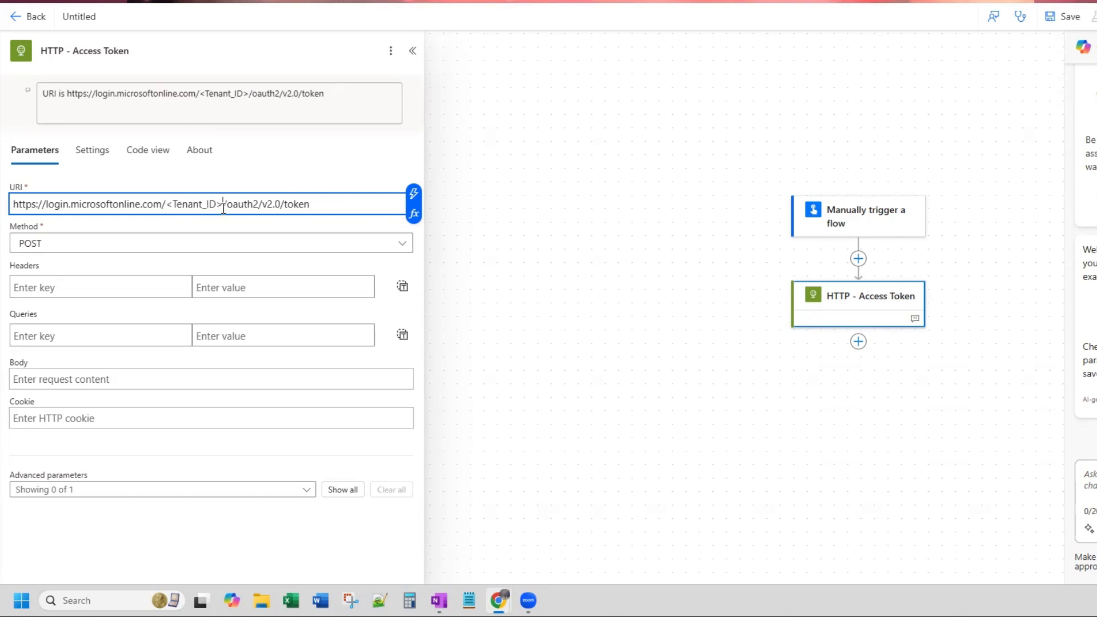
pyautogui.press('BackSpace')
pyautogui.press('BackSpace')
pyautogui.press('BackSpace')
pyautogui.press('BackSpace')
pyautogui.press('BackSpace')
pyautogui.press('BackSpace')
pyautogui.press('BackSpace')
pyautogui.press('BackSpace')
pyautogui.press('BackSpace')
pyautogui.press('BackSpace')
pyautogui.press('BackSpace')
pyautogui.press('End')
pyautogui.click(166, 204)
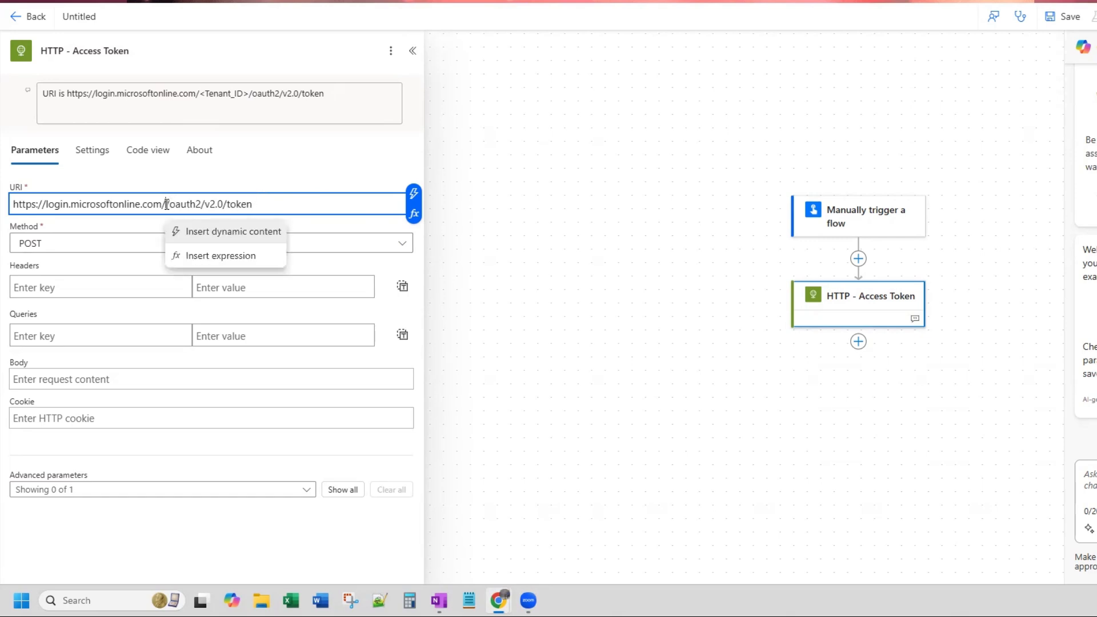
pyautogui.press('Delete')
pyautogui.write('/')
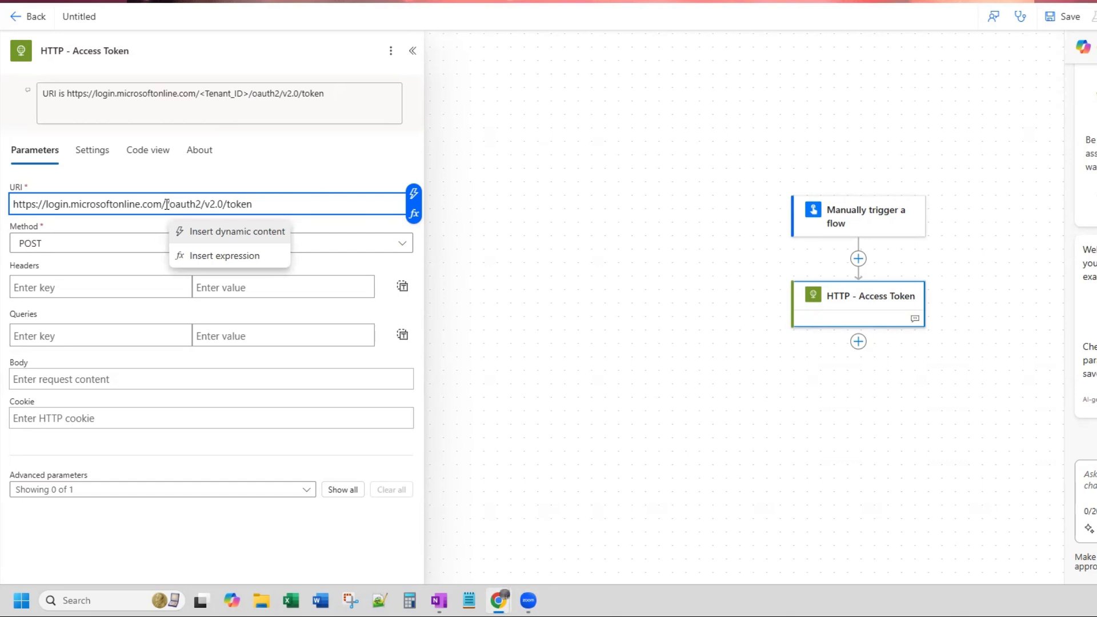
pyautogui.press('Left')
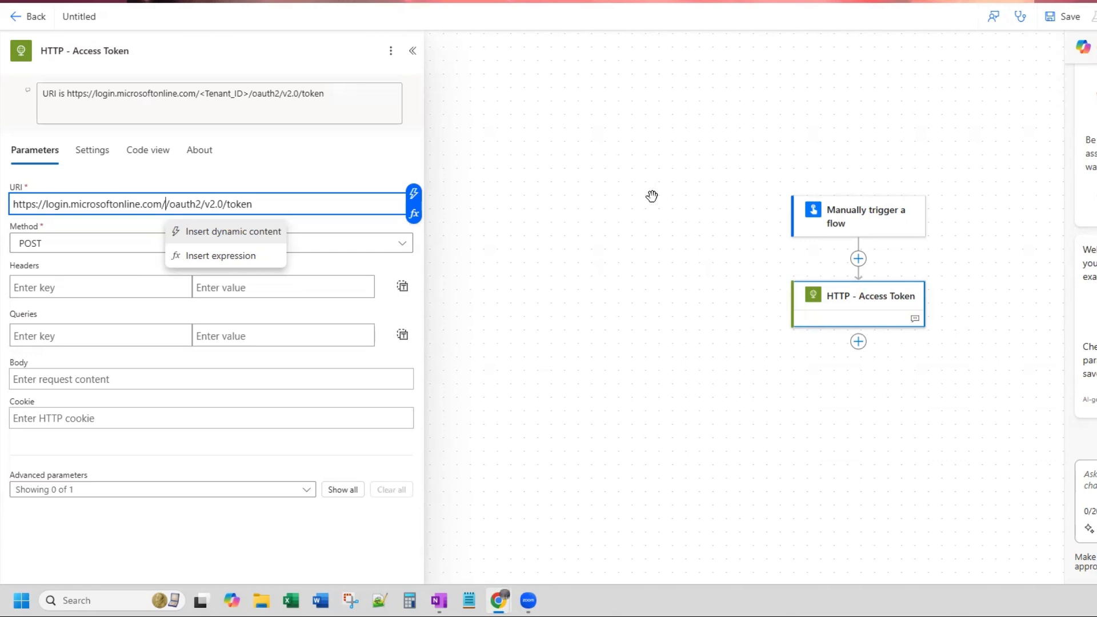
pyautogui.write('1234')
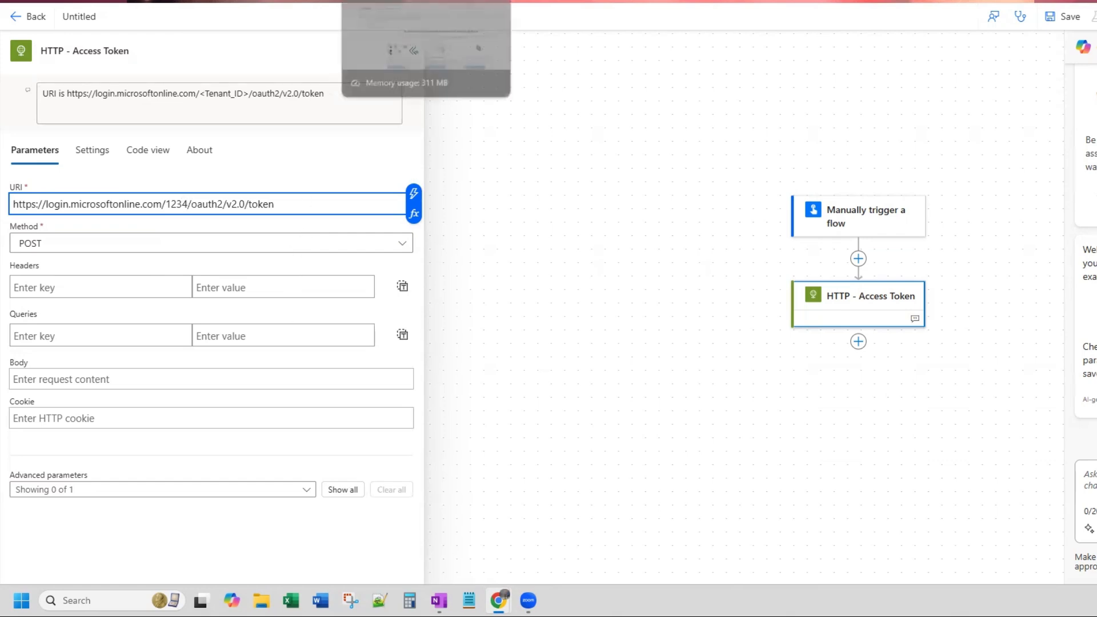
# - Locate the Directory (tenant) ID in the Azure app registration's overview and compare it with the tenant segment of the token URI
pyautogui.click(400, 1)
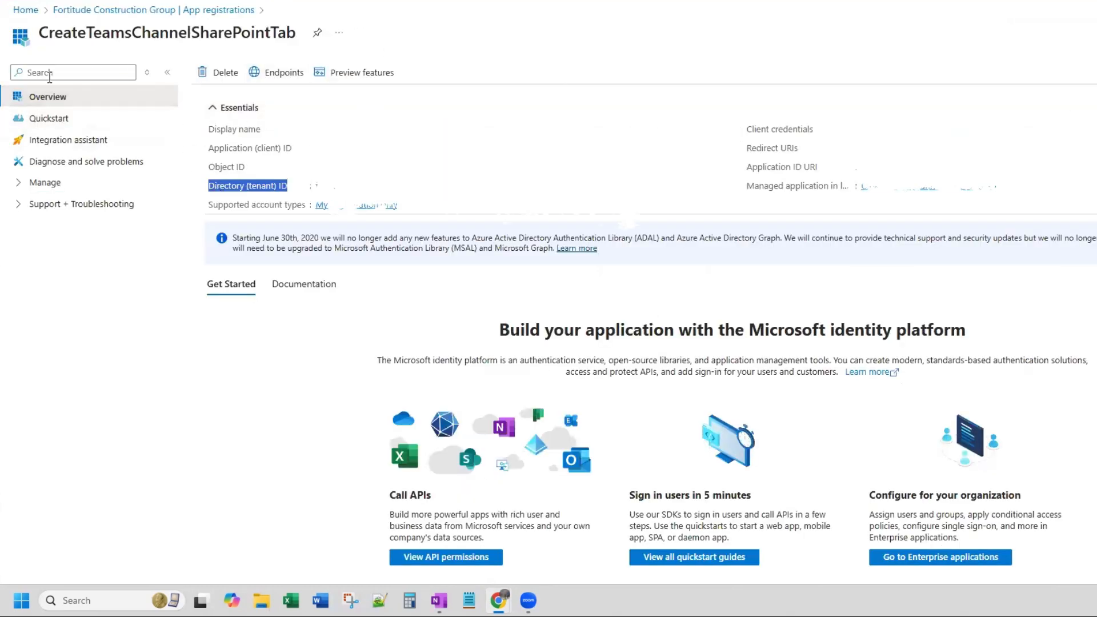
pyautogui.moveTo(294, 187); pyautogui.dragTo(212, 192)
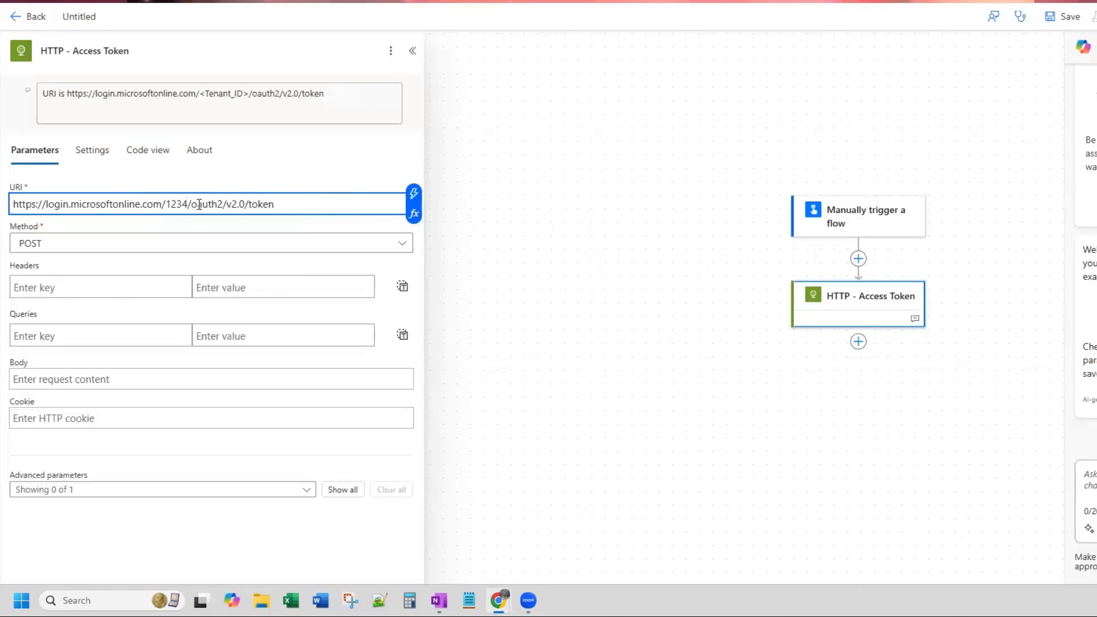
pyautogui.moveTo(188, 206); pyautogui.dragTo(166, 204)
pyautogui.moveTo(247, 93); pyautogui.dragTo(200, 93)
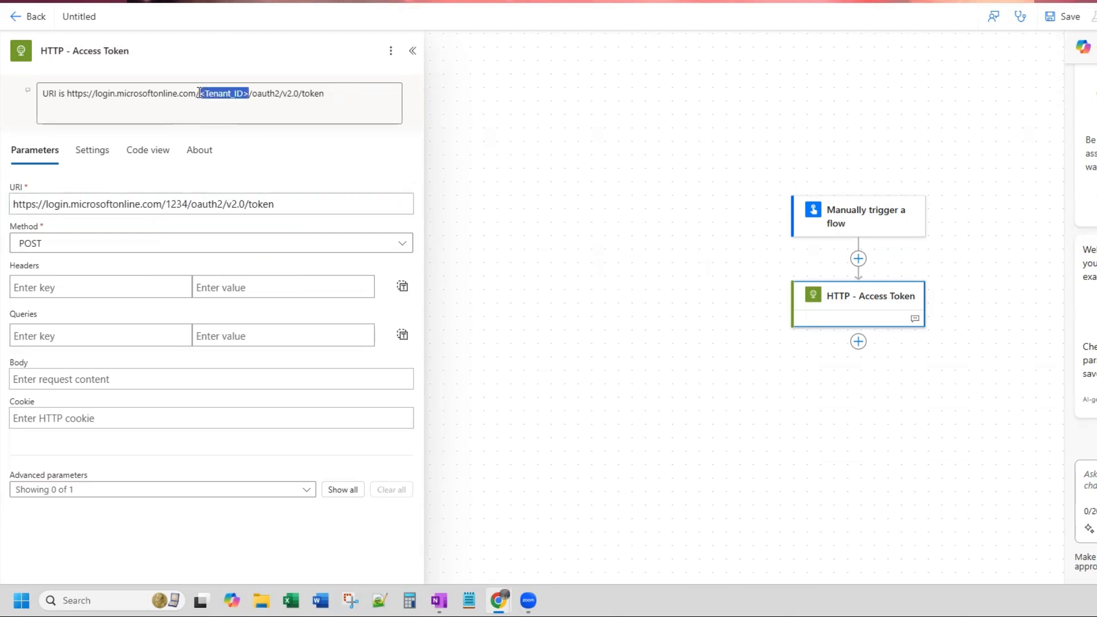
pyautogui.click(288, 207)
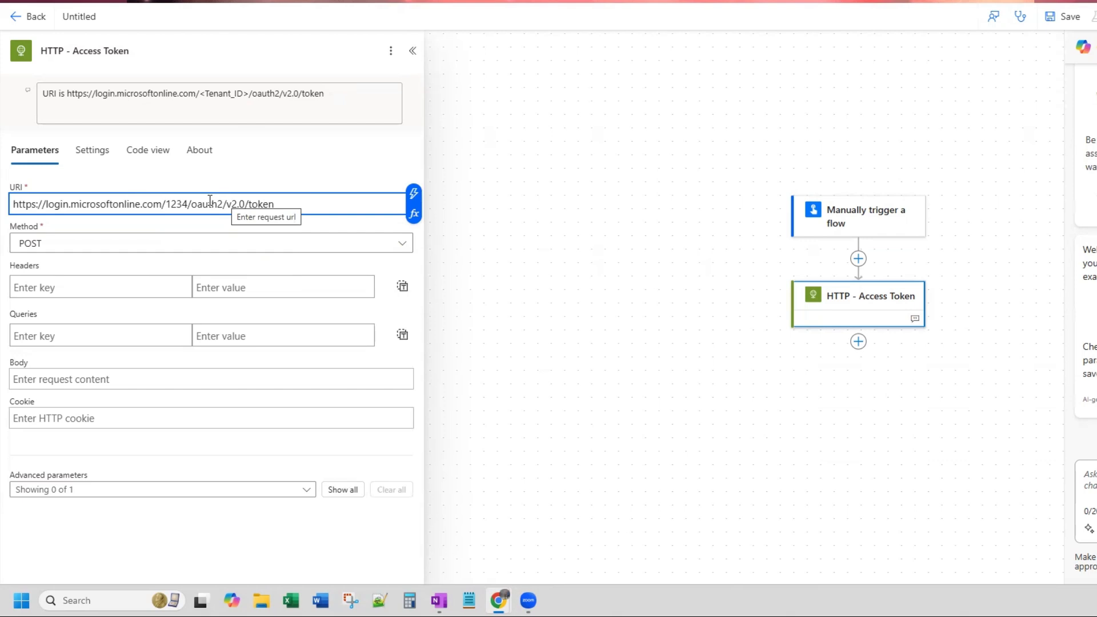
pyautogui.click(189, 200)
pyautogui.doubleClick(174, 200)
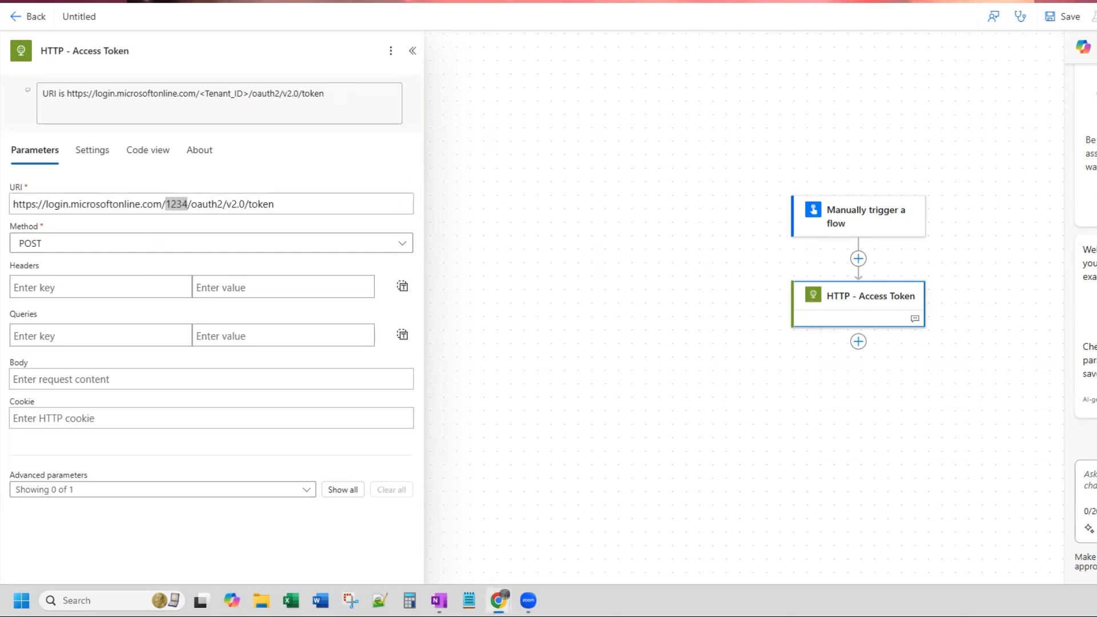
# - Add a request header with the key Content-Type and the value application/x-www-form-urlencoded
pyautogui.click(60, 286)
pyautogui.write('Content-Type')
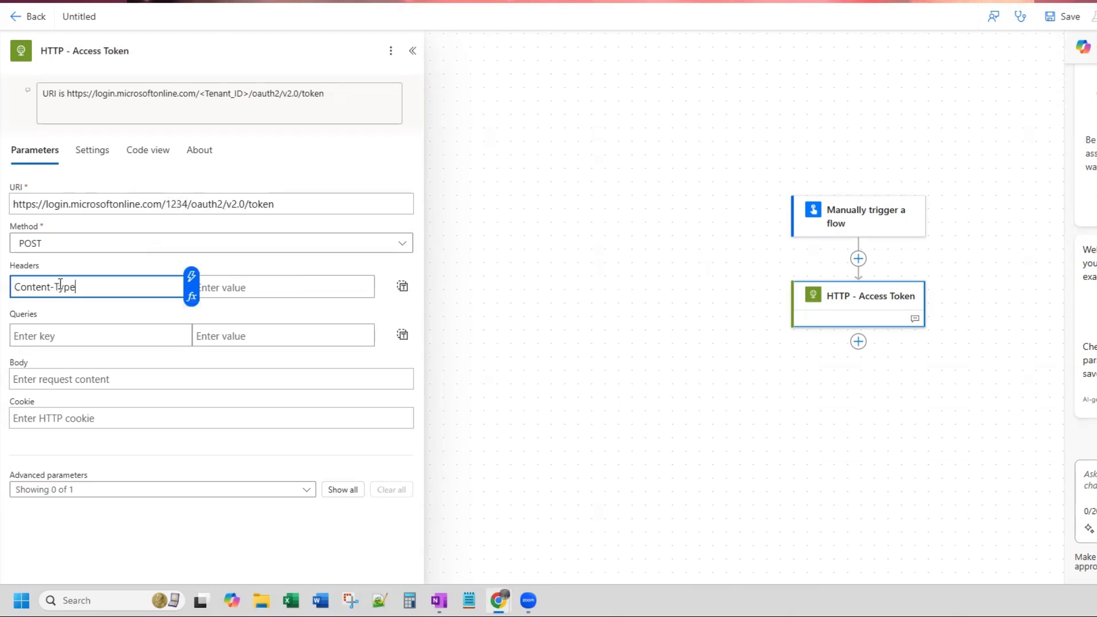
pyautogui.click(263, 288)
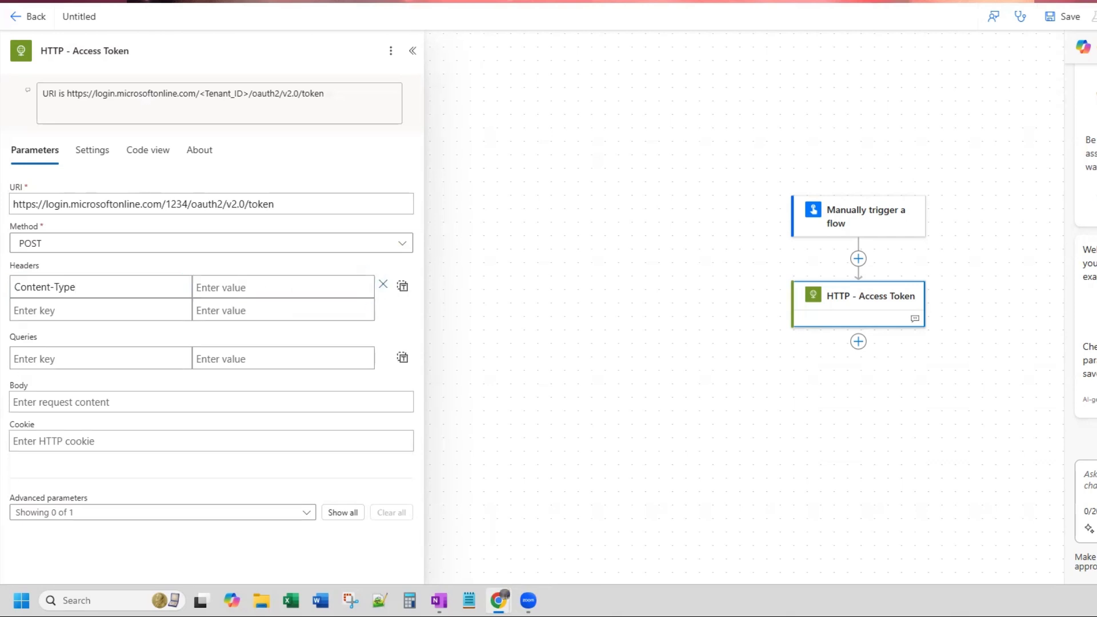
pyautogui.click(224, 290)
pyautogui.write('application/x-www-form-urlencoded')
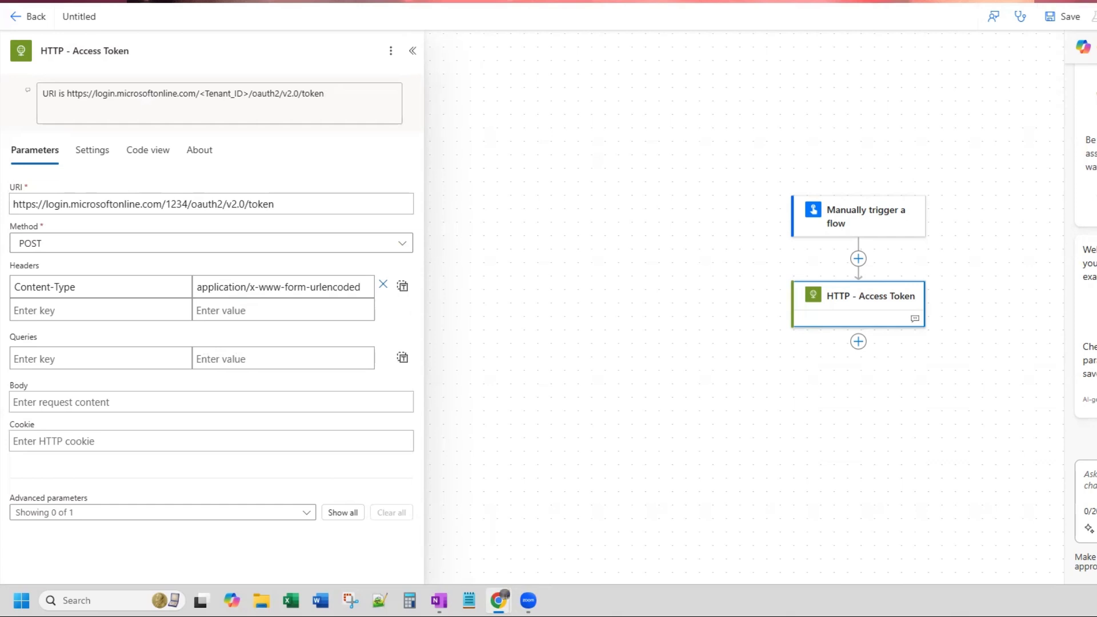
pyautogui.click(74, 402)
pyautogui.hotkey('ctrl', 'v')
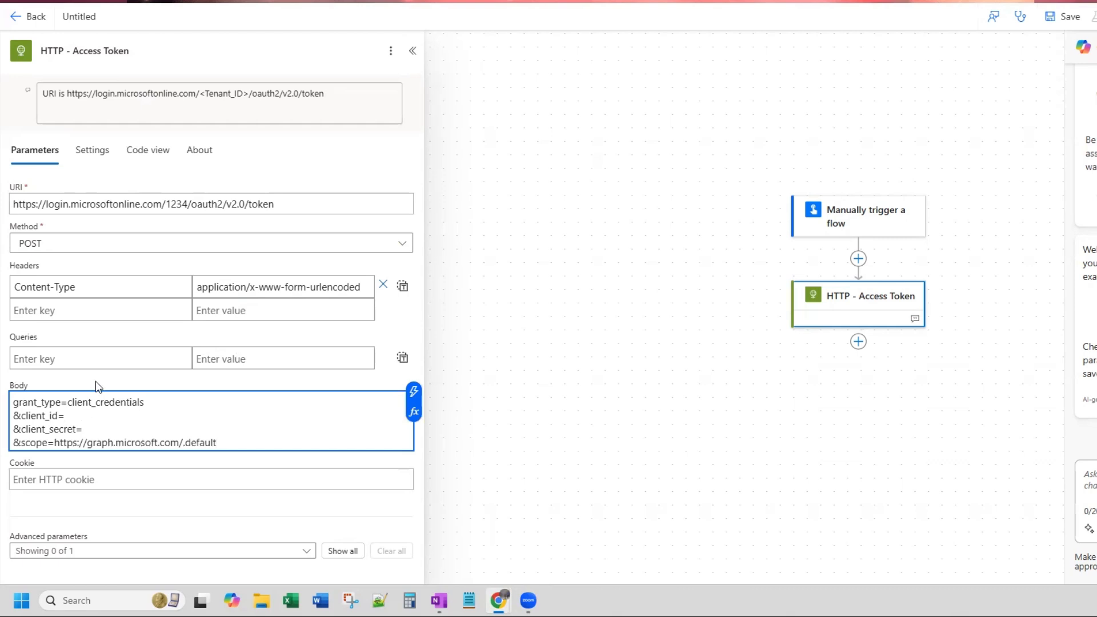
pyautogui.click(89, 416)
pyautogui.click(97, 428)
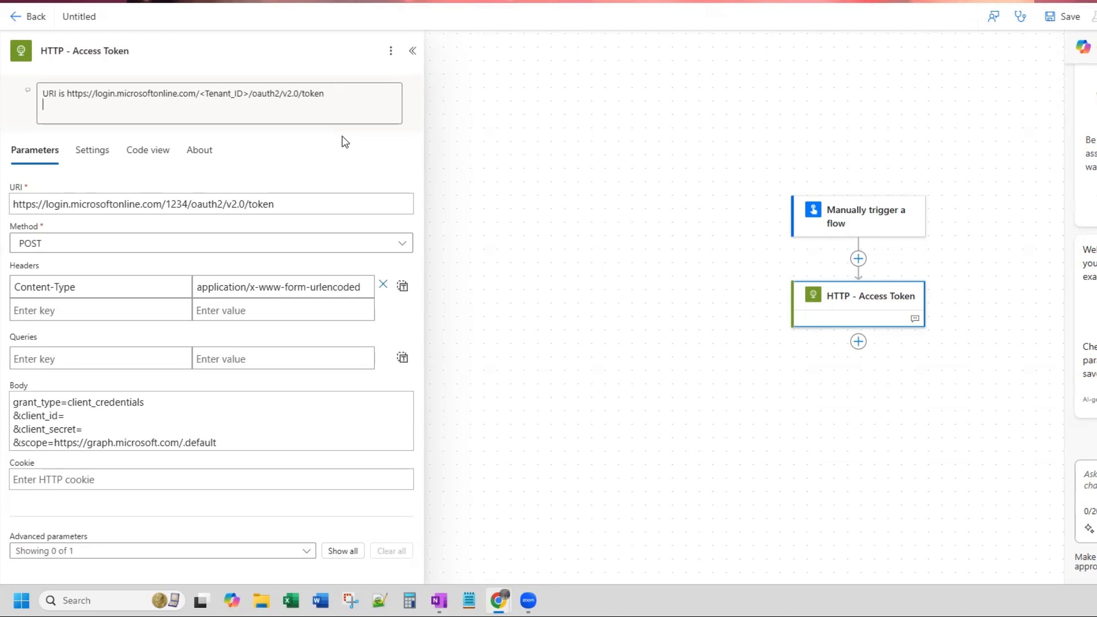
pyautogui.hotkey('ctrl', 'v')
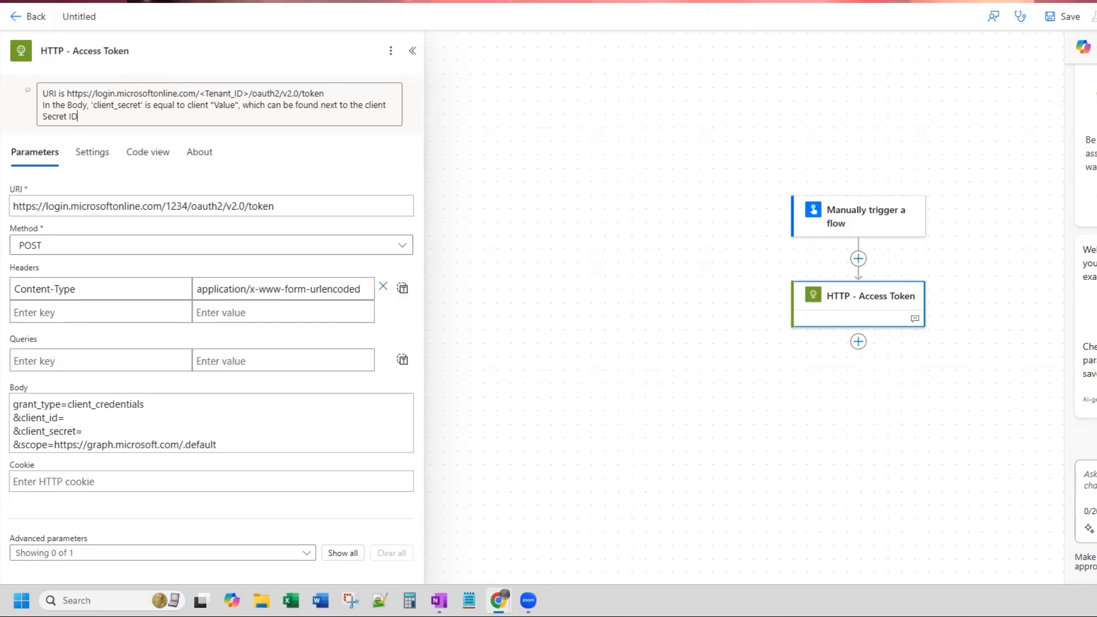
# - Look up the Application (client) ID in the Azure app overview and set client_id in the request body to the dummy value 1234
pyautogui.click(86, 418)
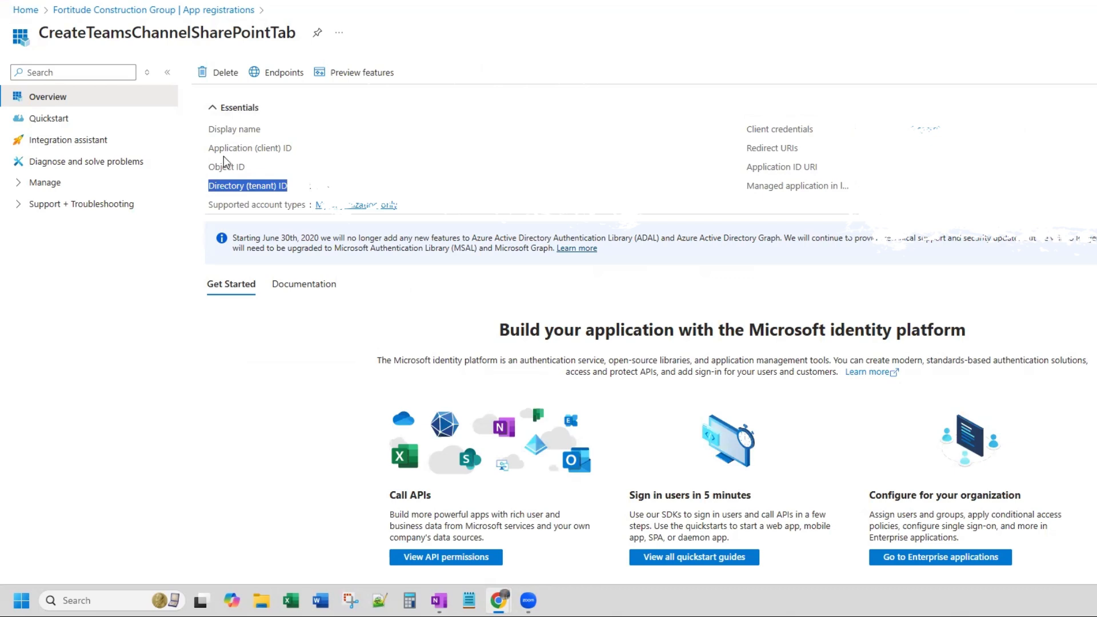
pyautogui.moveTo(210, 150); pyautogui.dragTo(292, 153)
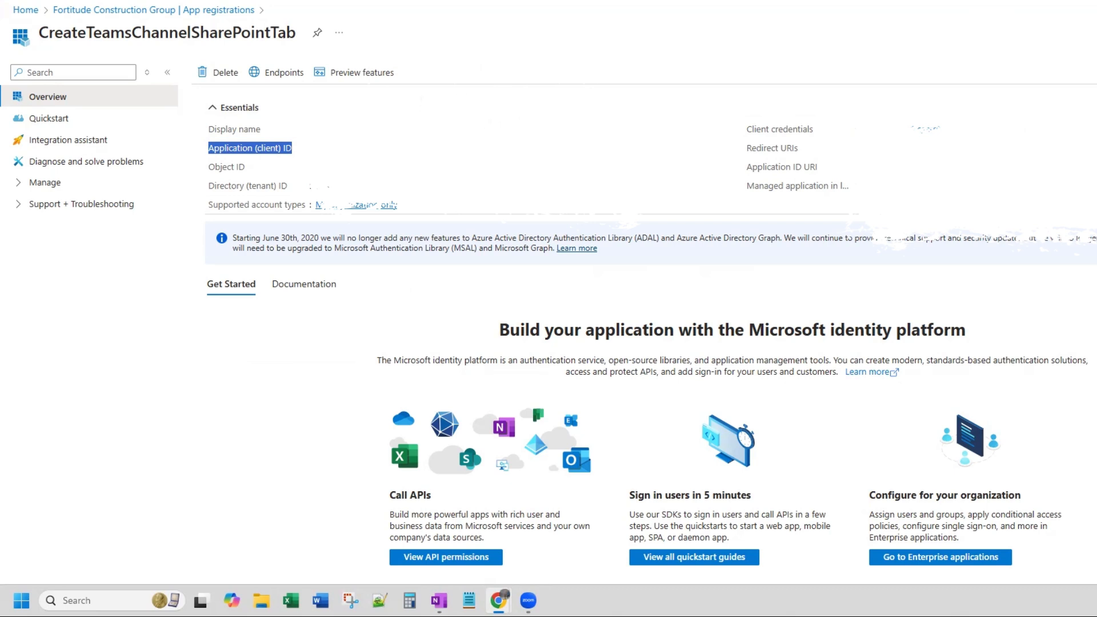
pyautogui.click(240, 1)
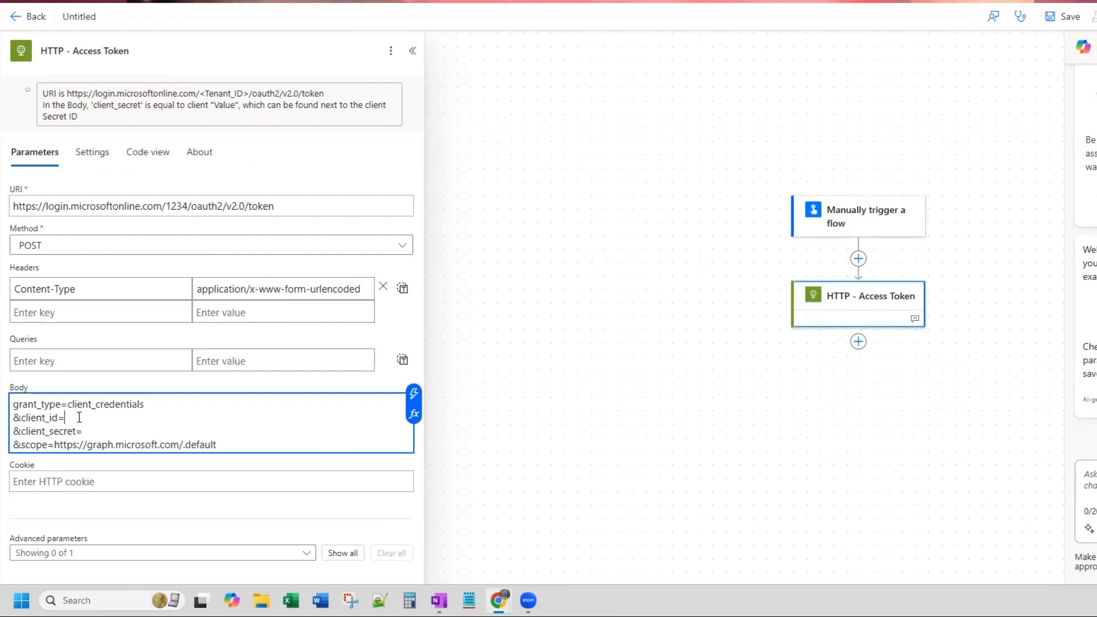
pyautogui.write('123')
pyautogui.press('Return')
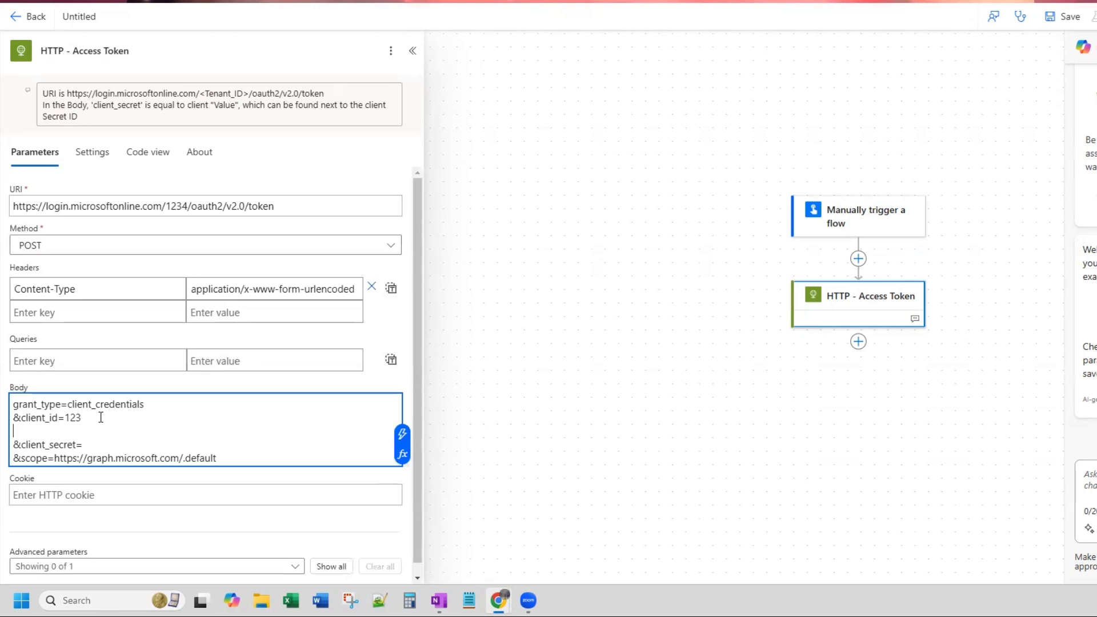
pyautogui.press('BackSpace')
pyautogui.write('4')
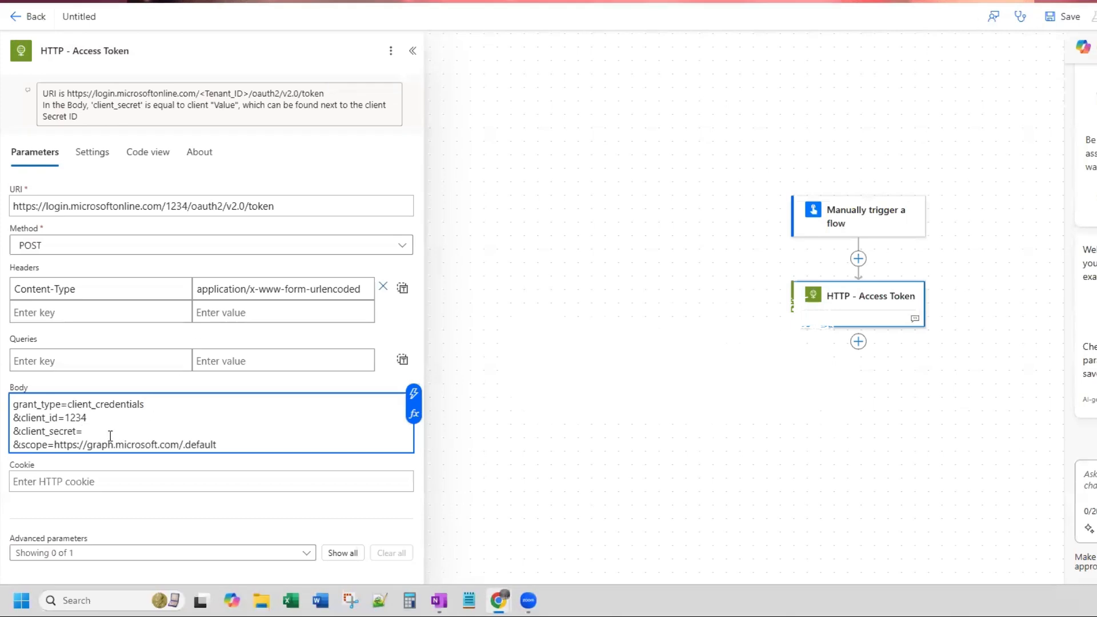
# - Enter the client secret after client_secret= in the request body, without leaving an extra line
pyautogui.write('123')
pyautogui.press('Return')
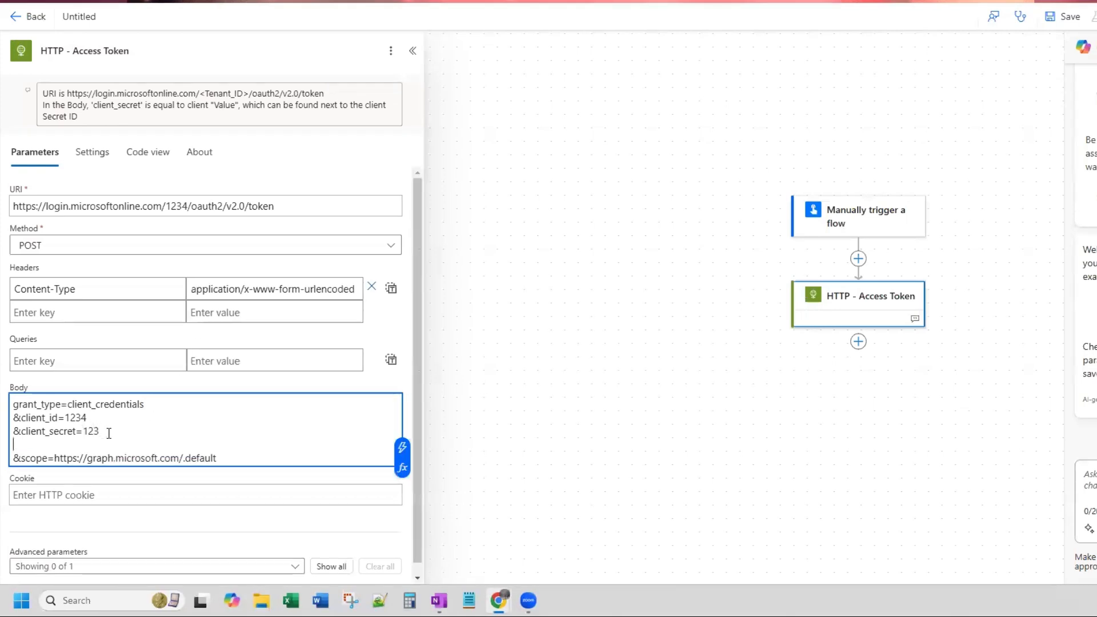
pyautogui.press('BackSpace')
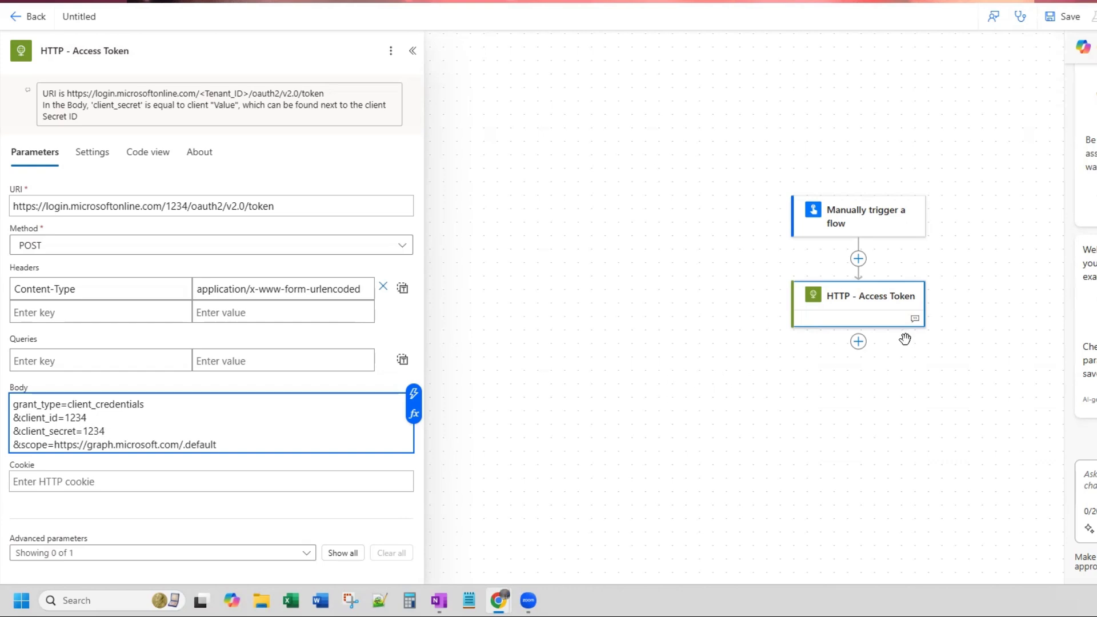
# - Finish the flow test run and copy the output Body of the HTTP - Access Token action
pyautogui.click(859, 341)
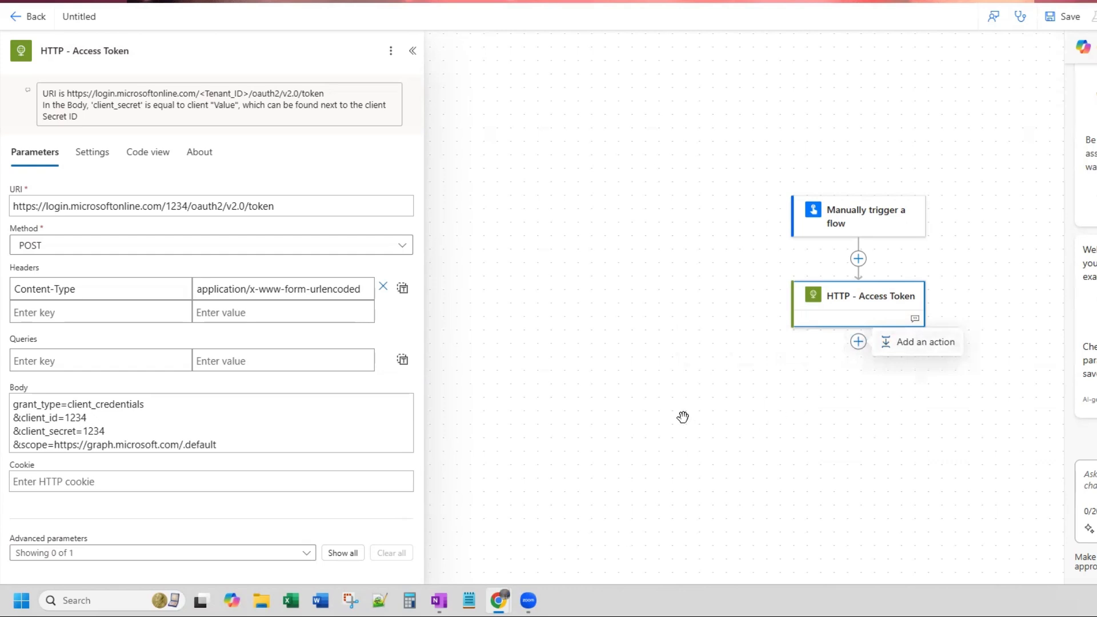
pyautogui.click(644, 379)
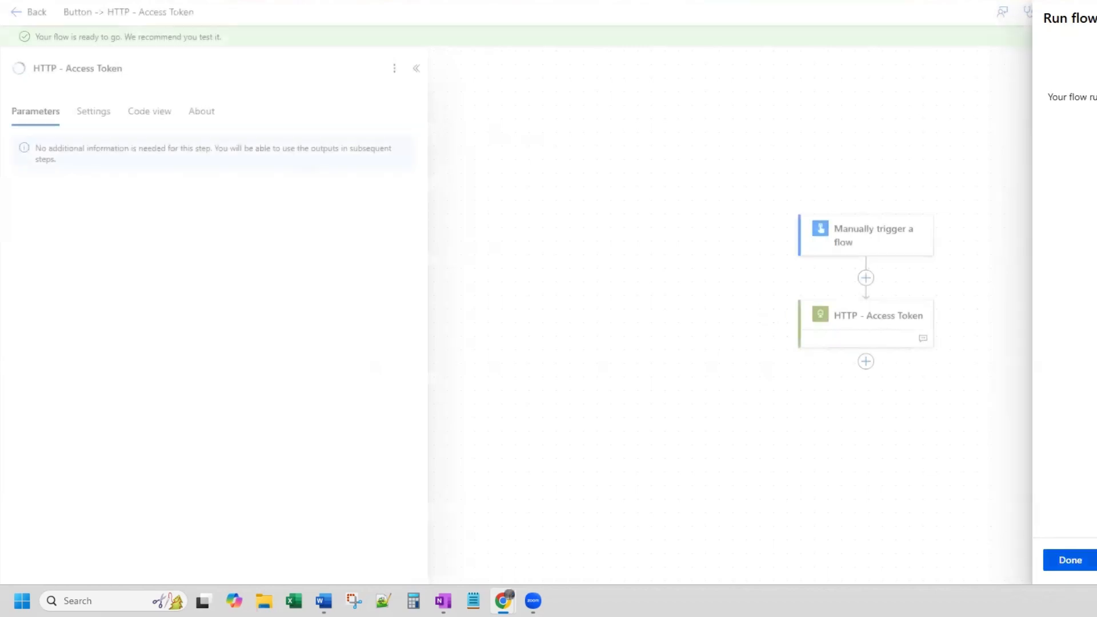
pyautogui.click(1071, 559)
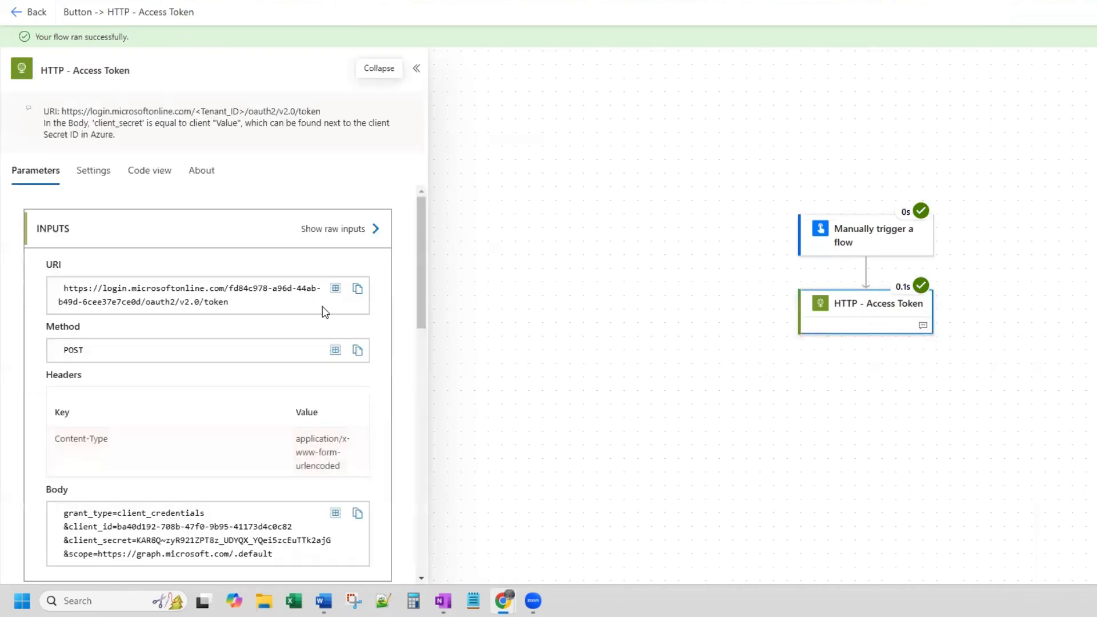
pyautogui.scroll(-8, 322, 309)
pyautogui.scroll(2, 323, 309)
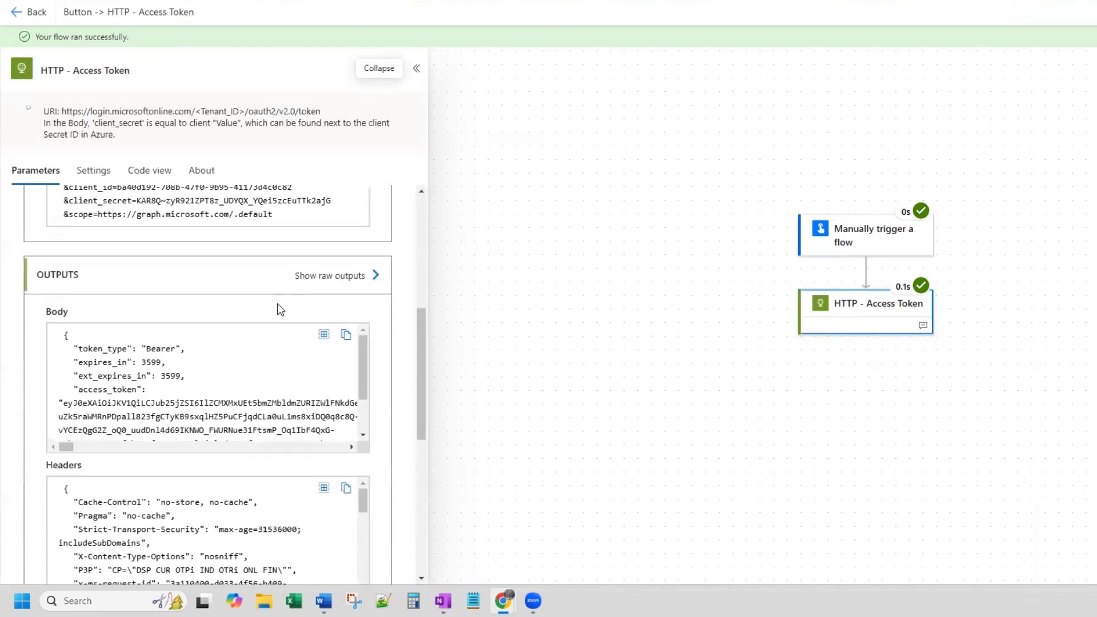
pyautogui.click(347, 337)
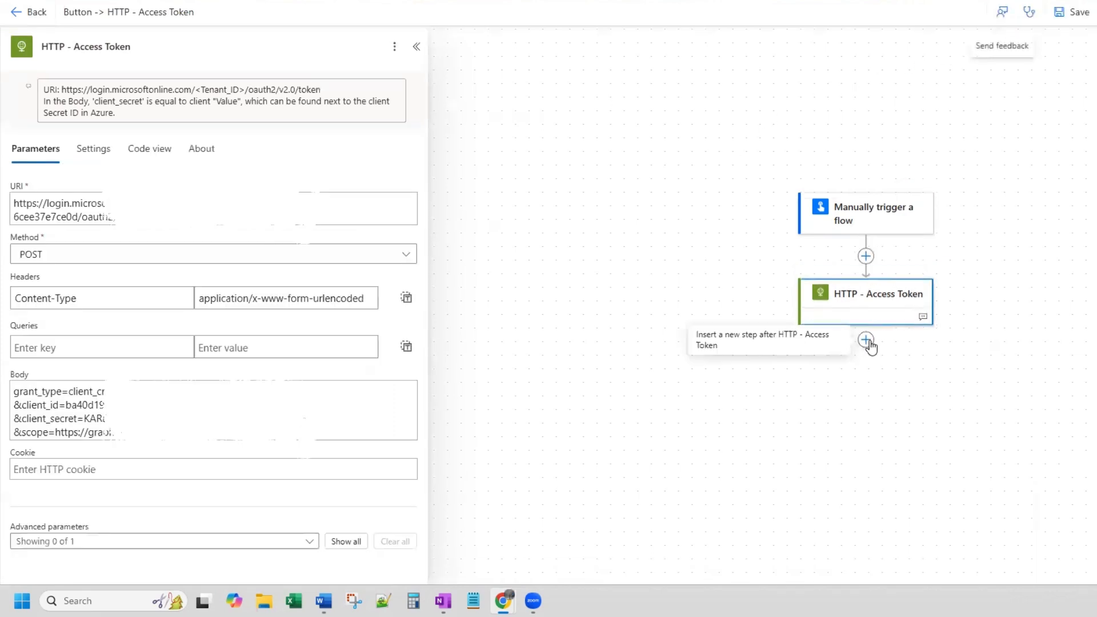
# - Add a Data Operation Parse JSON action after the HTTP - Access Token action
pyautogui.click(867, 340)
pyautogui.click(911, 338)
pyautogui.write('prrsejo')
pyautogui.press('BackSpace')
pyautogui.press('BackSpace')
pyautogui.write('json')
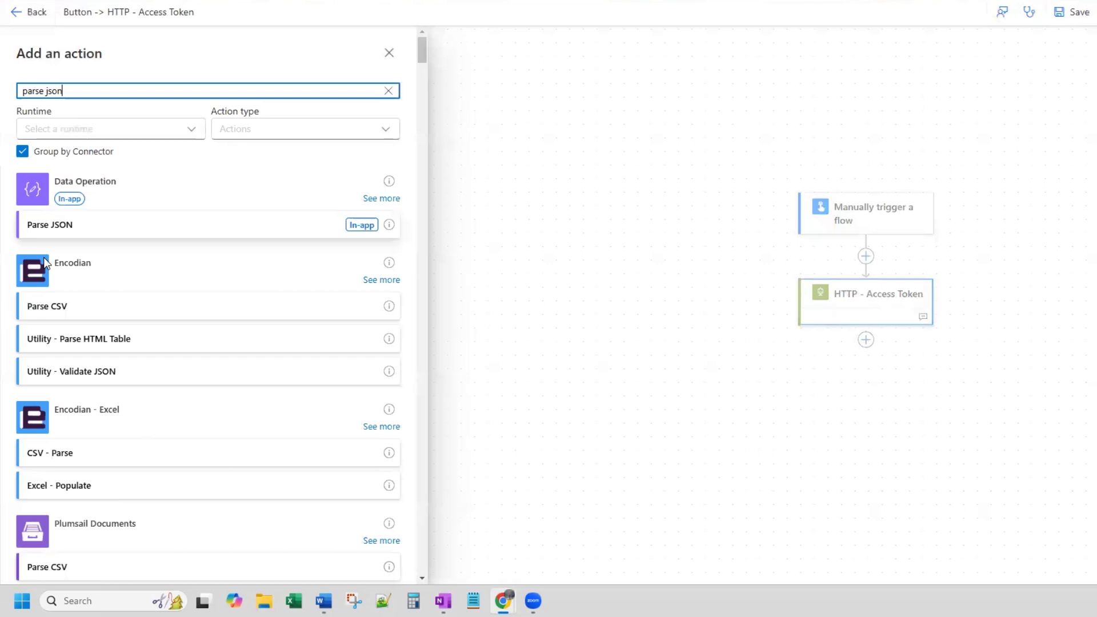
pyautogui.click(67, 230)
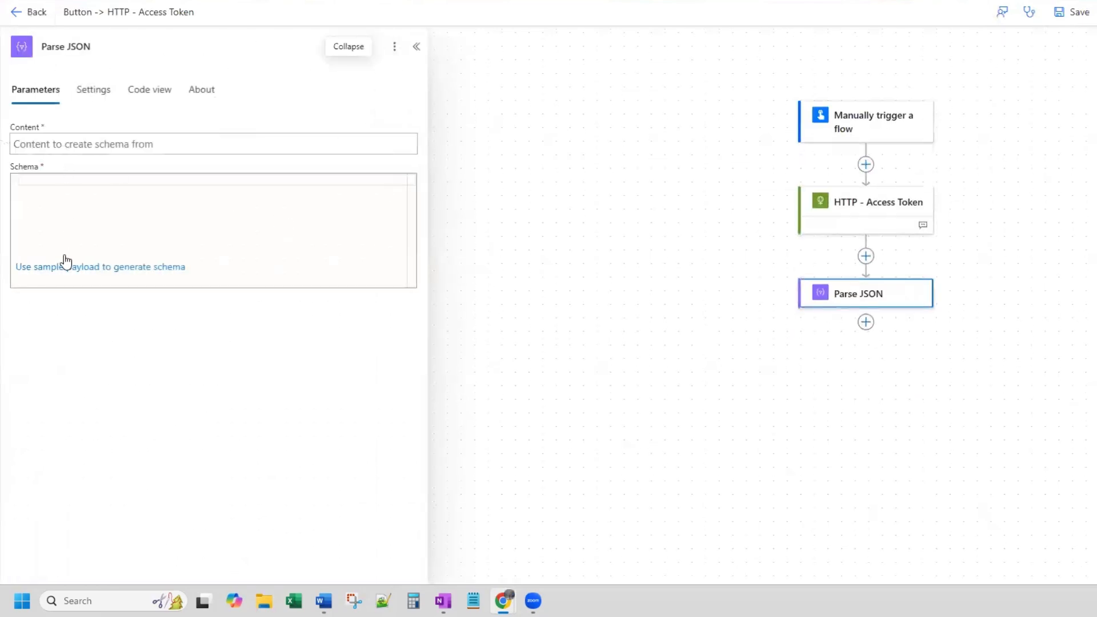
# - Generate the Parse JSON schema by pasting the copied response, including its access token, as the sample JSON payload
pyautogui.click(99, 273)
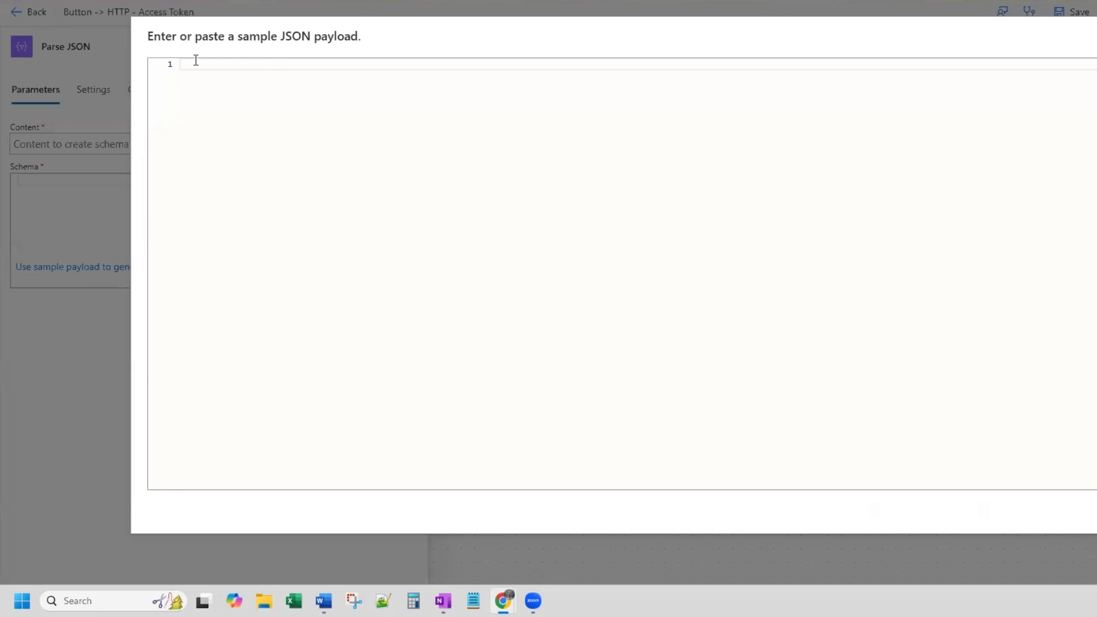
pyautogui.hotkey('ctrl', 'v')
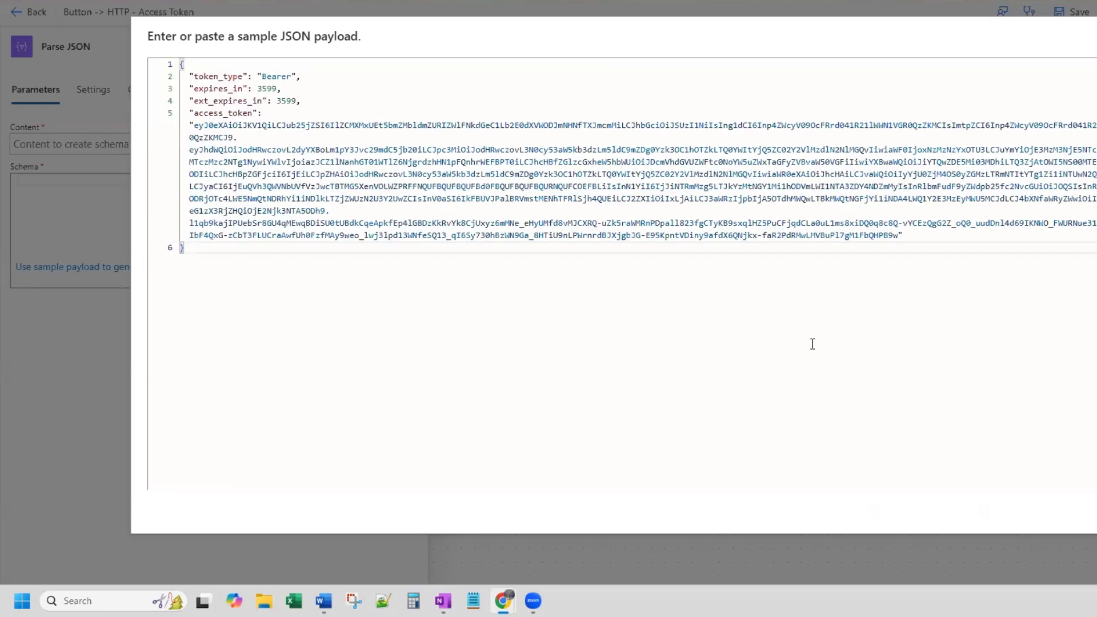
pyautogui.click(1093, 512)
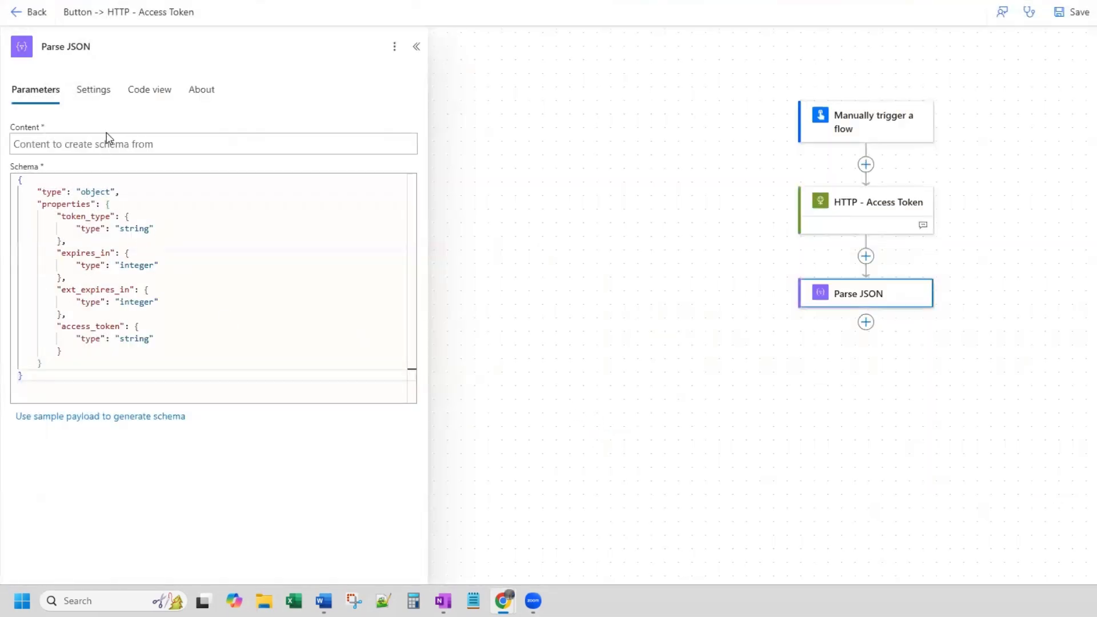
# - Set the Parse JSON Content to the Body output of HTTP - Access Token
pyautogui.click(77, 143)
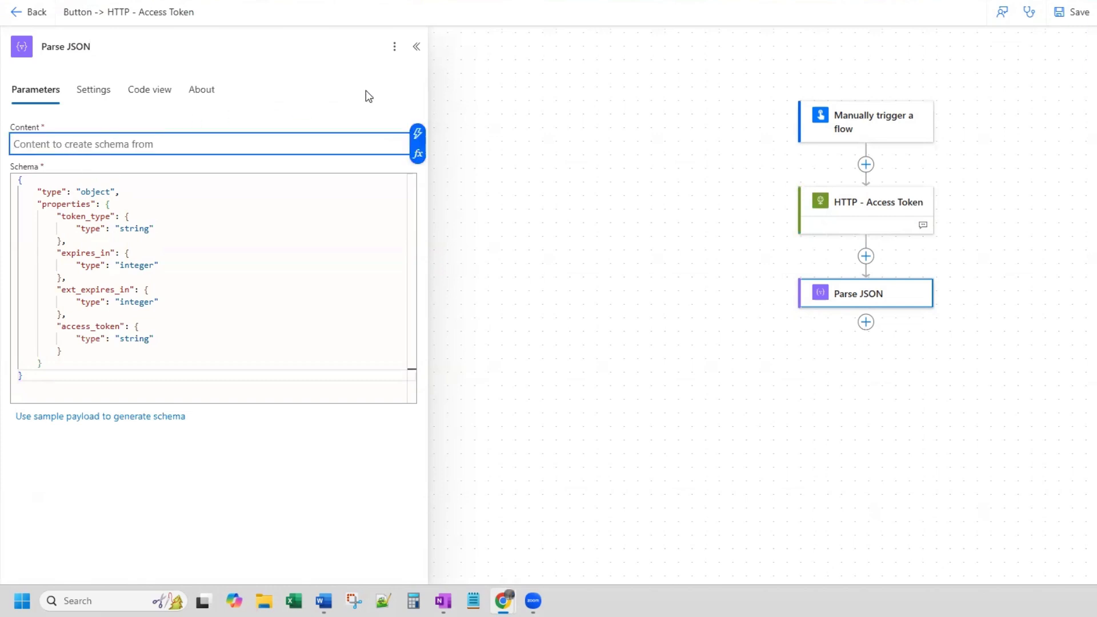
pyautogui.click(418, 131)
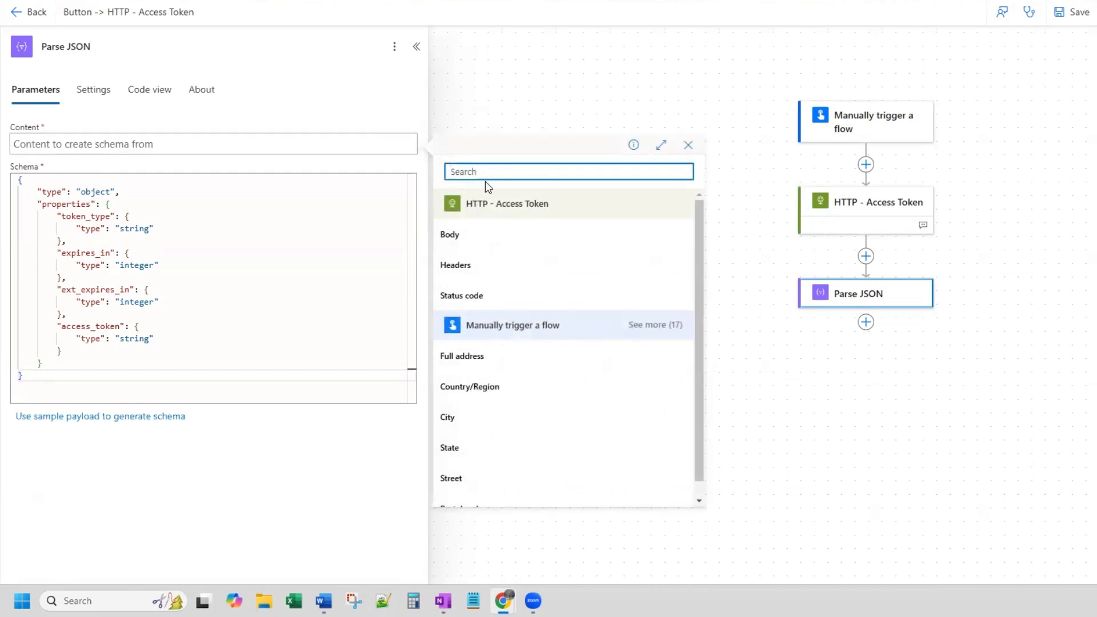
pyautogui.click(482, 239)
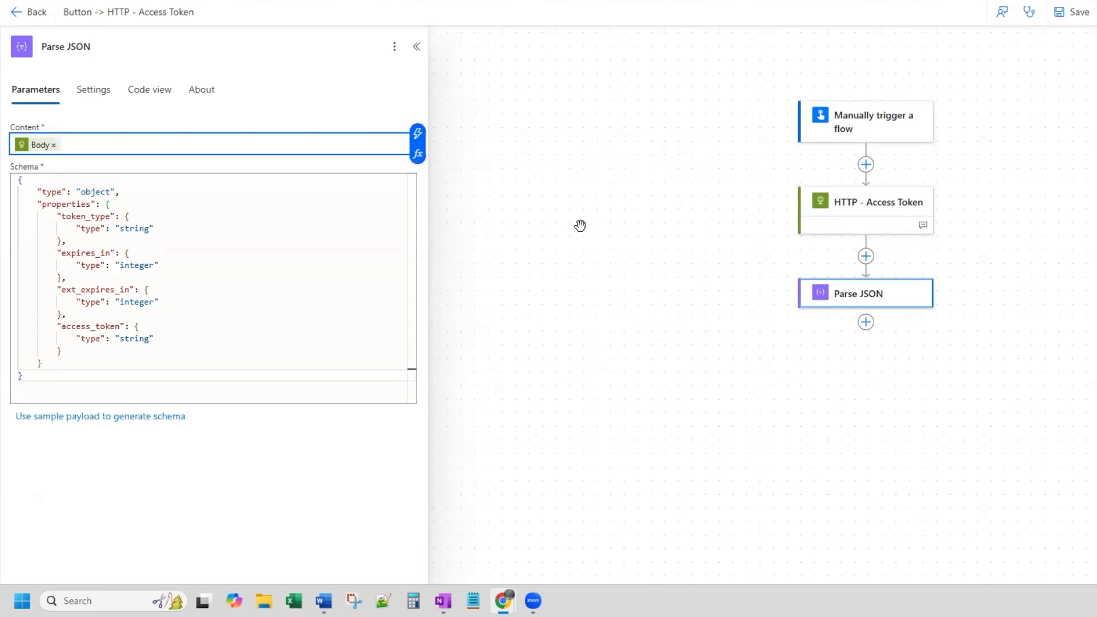
# - Add a Compose action after Parse JSON and rename it Compose - Access Token
pyautogui.click(865, 323)
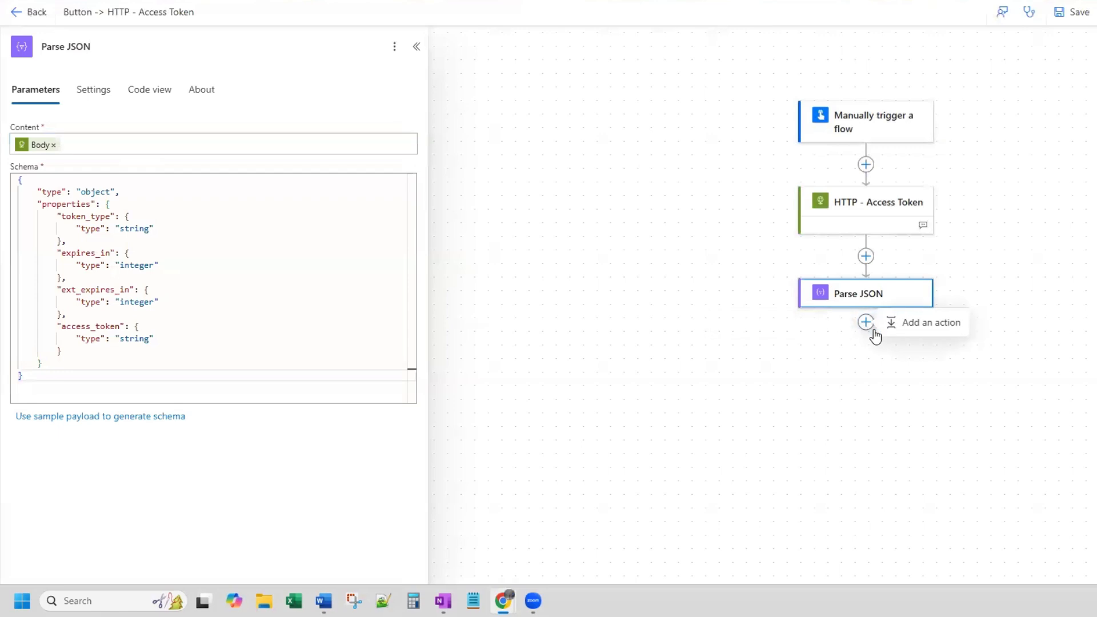
pyautogui.click(917, 331)
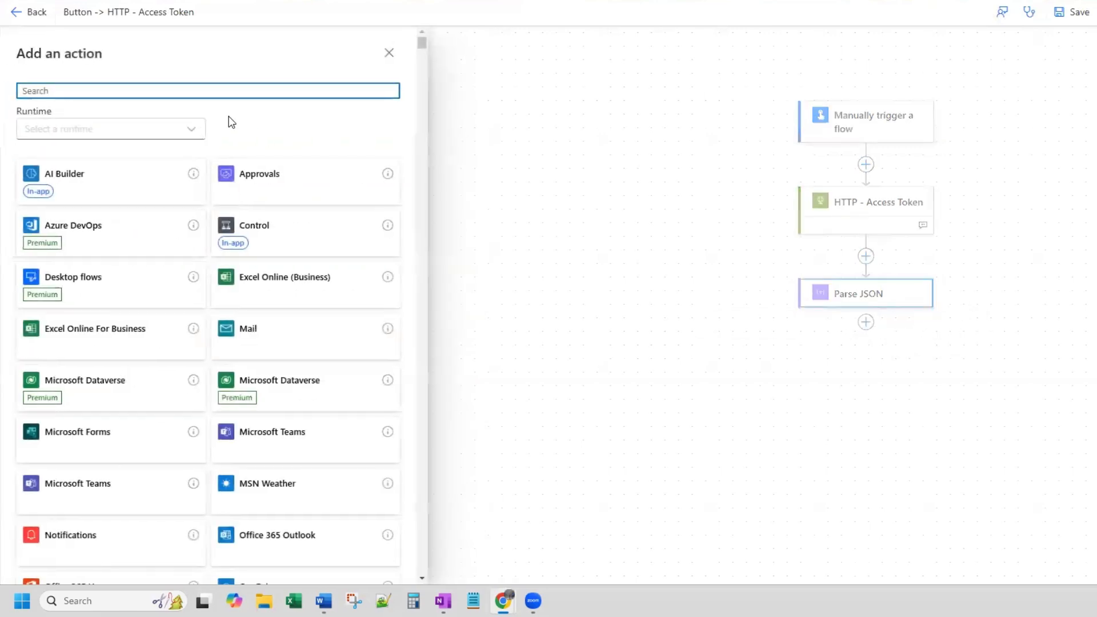
pyautogui.write('compose')
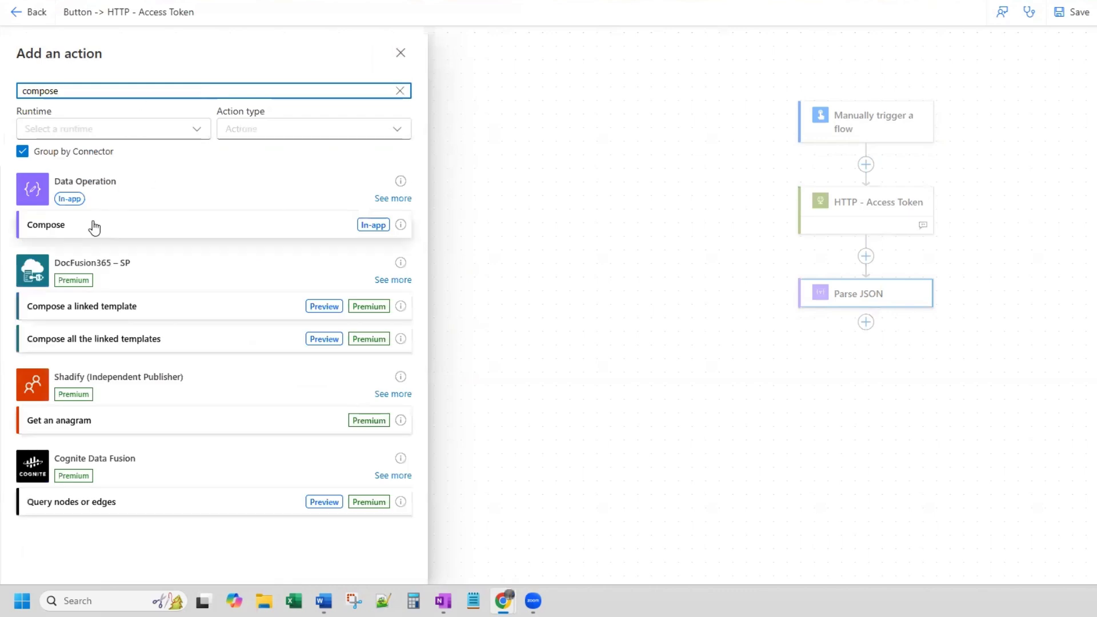
pyautogui.click(92, 227)
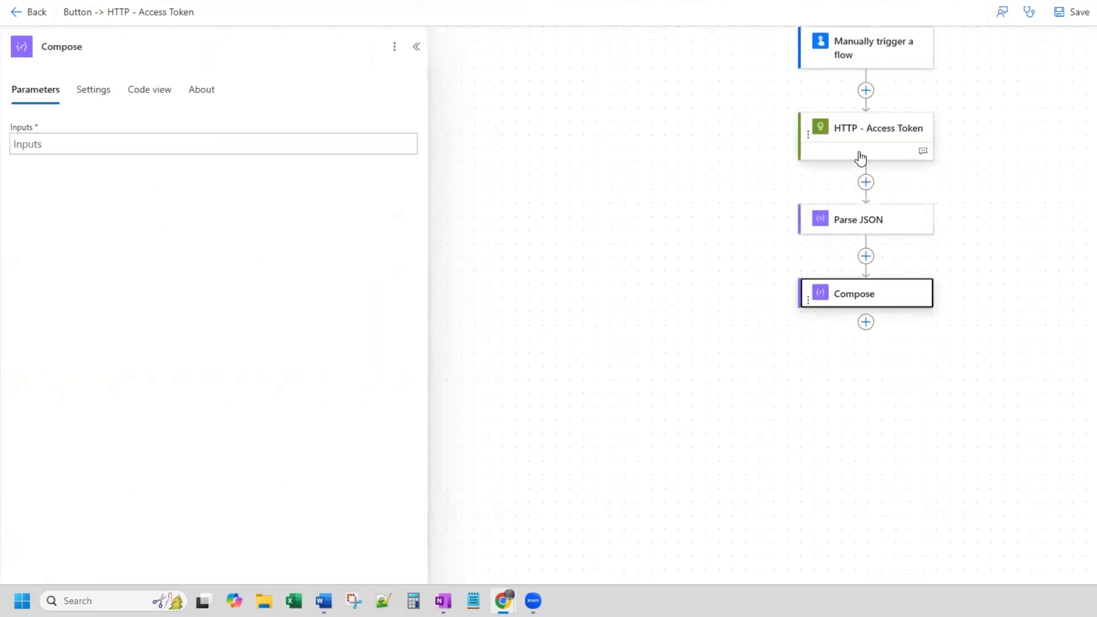
pyautogui.click(909, 220)
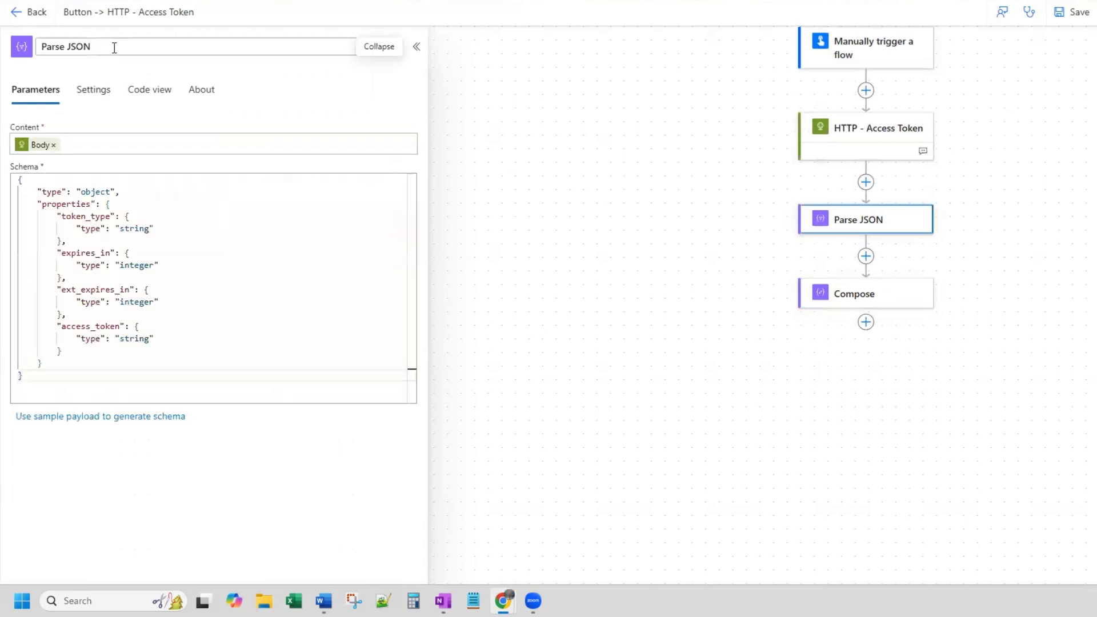
pyautogui.click(911, 294)
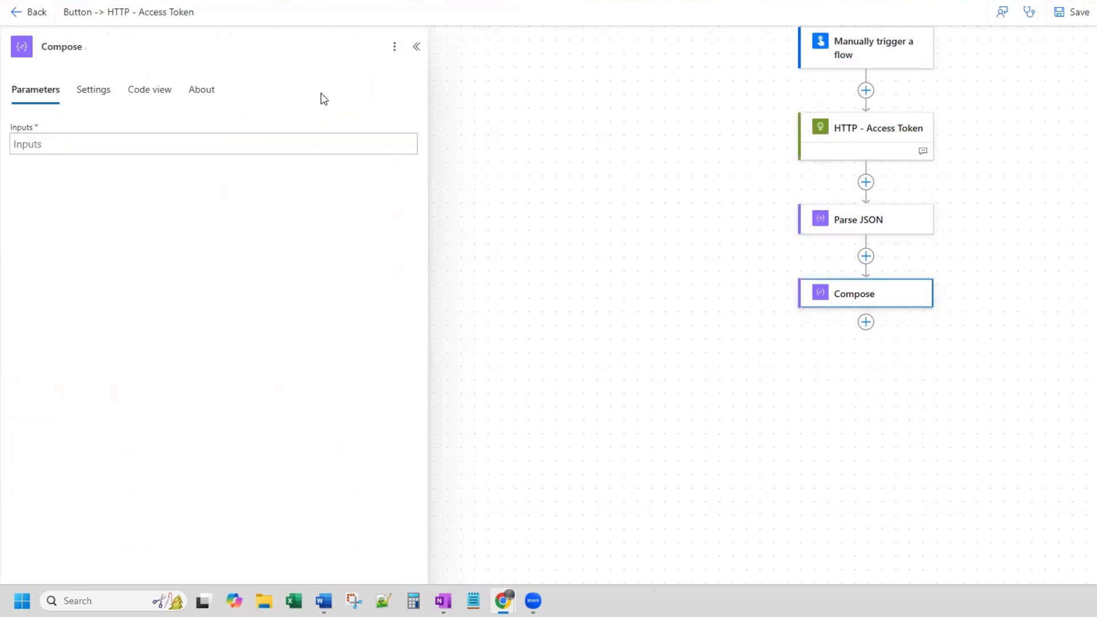
pyautogui.click(182, 51)
# - Set the Inputs of Compose - Access Token to the Body access_token value from Parse JSON
pyautogui.click(56, 143)
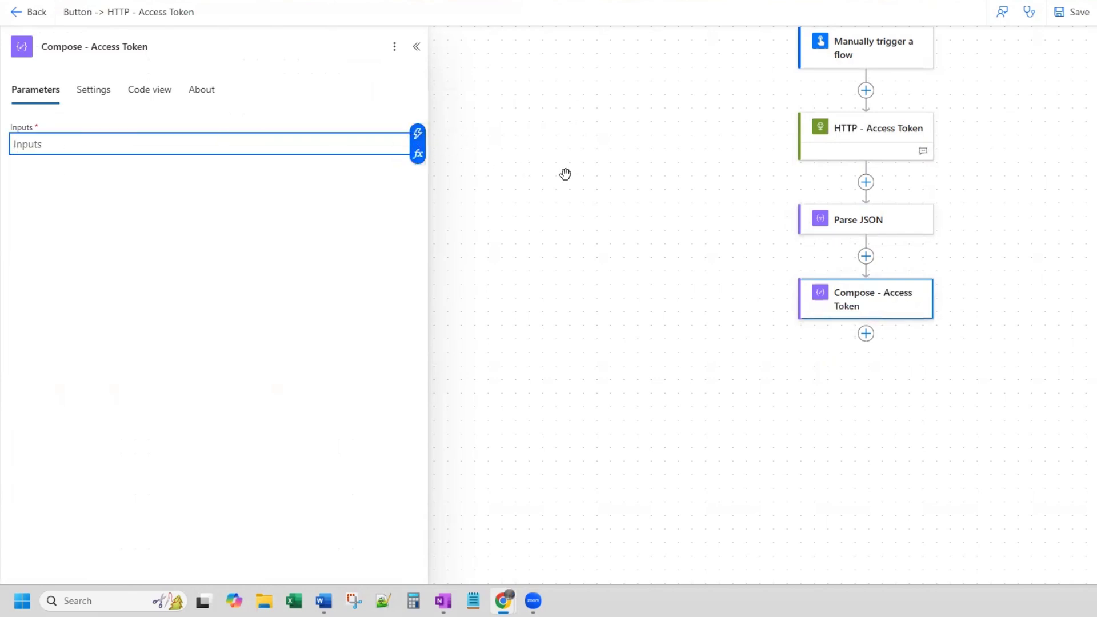
pyautogui.click(418, 134)
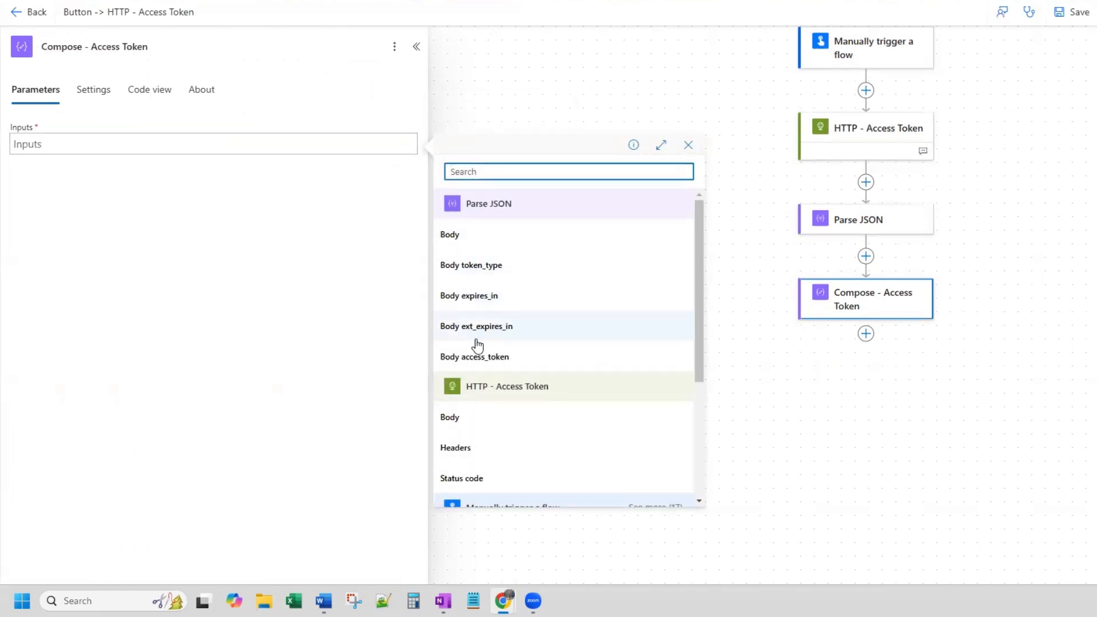
pyautogui.click(503, 358)
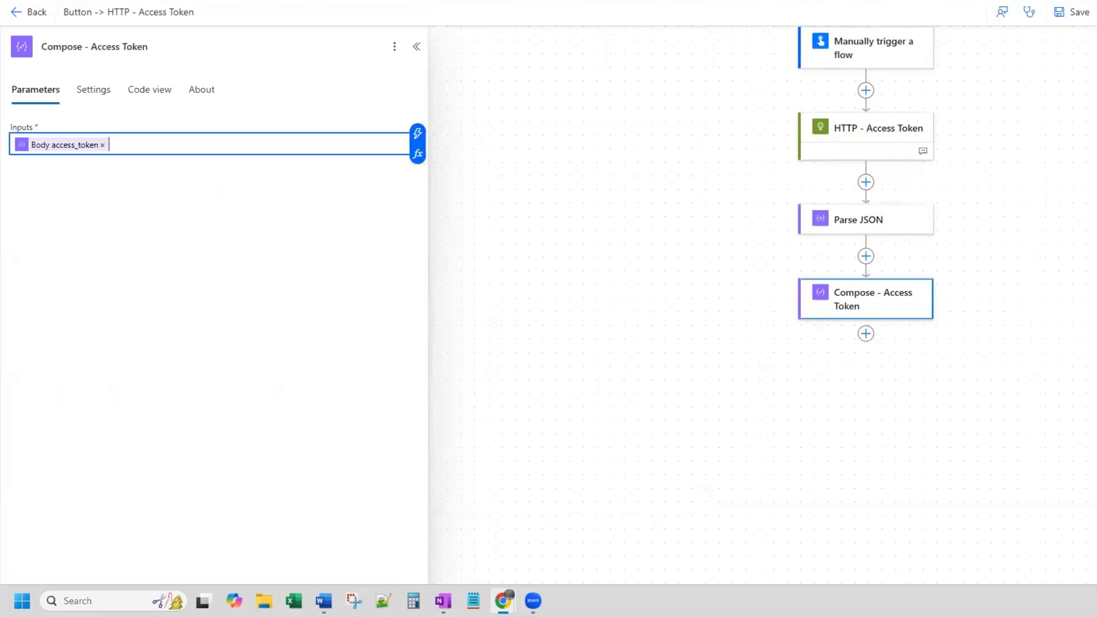
# - Save the flow and run a manual test of it
pyautogui.click(1073, 12)
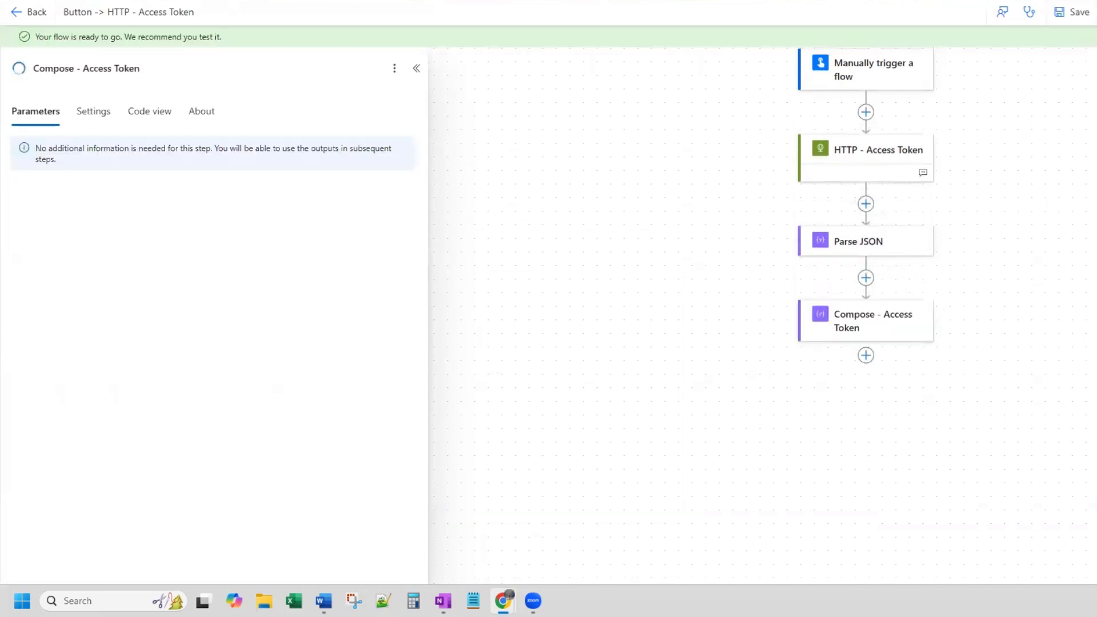
pyautogui.click(1096, 13)
pyautogui.click(1078, 48)
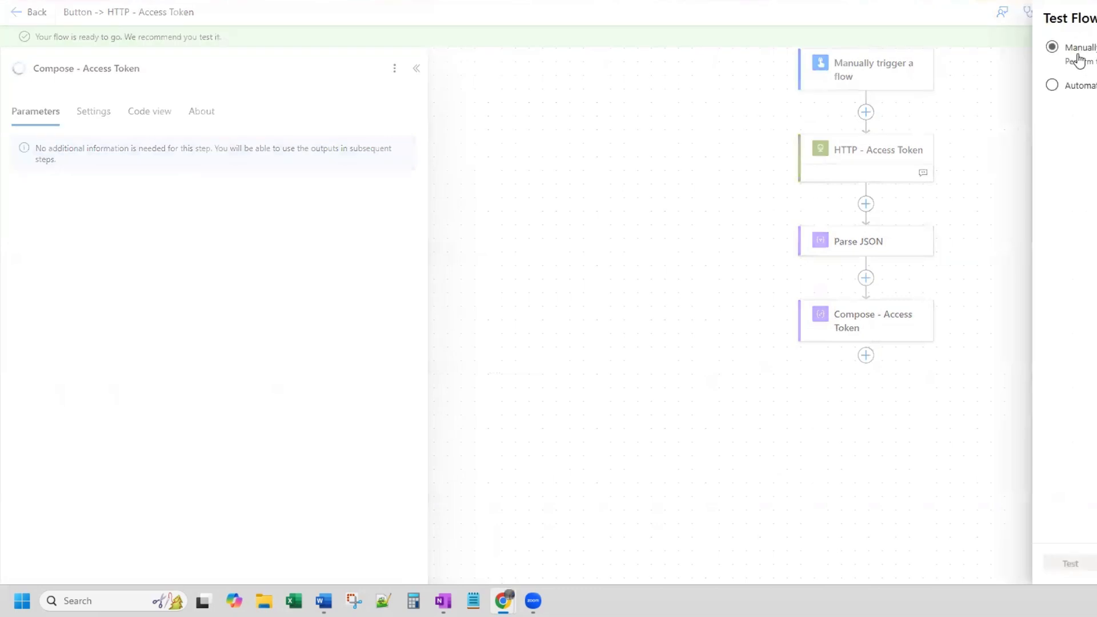
pyautogui.click(1082, 565)
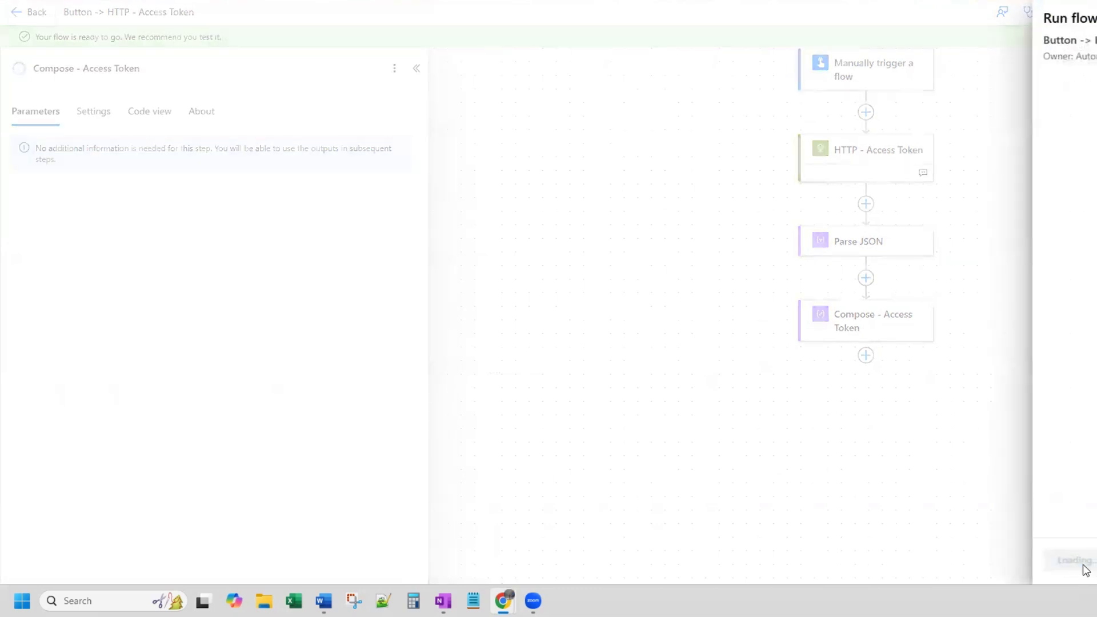
pyautogui.click(1079, 560)
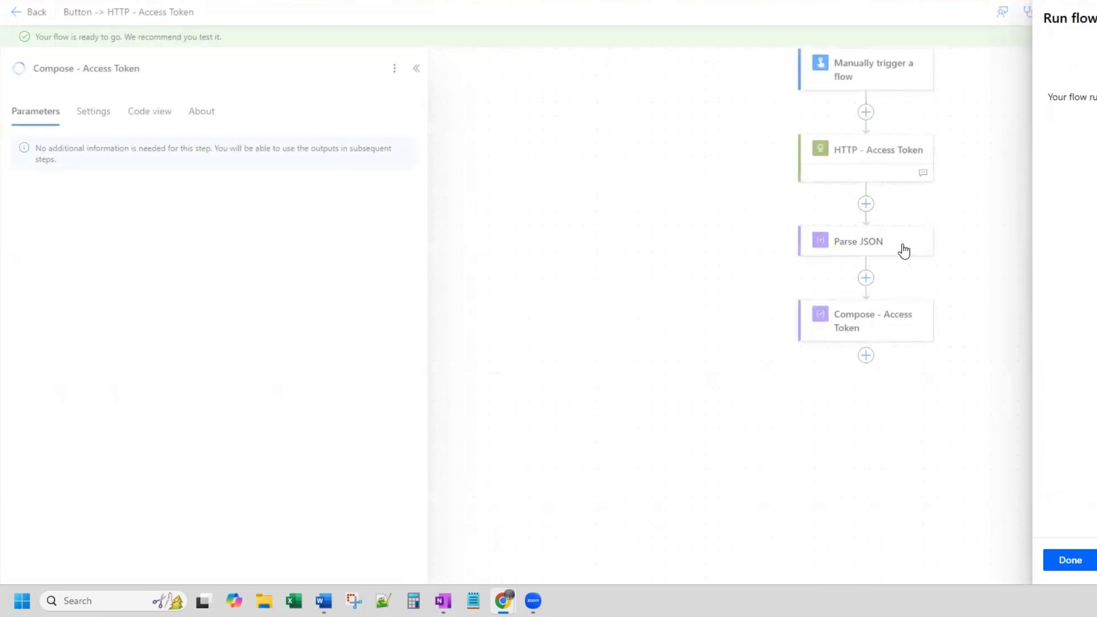
pyautogui.click(1083, 560)
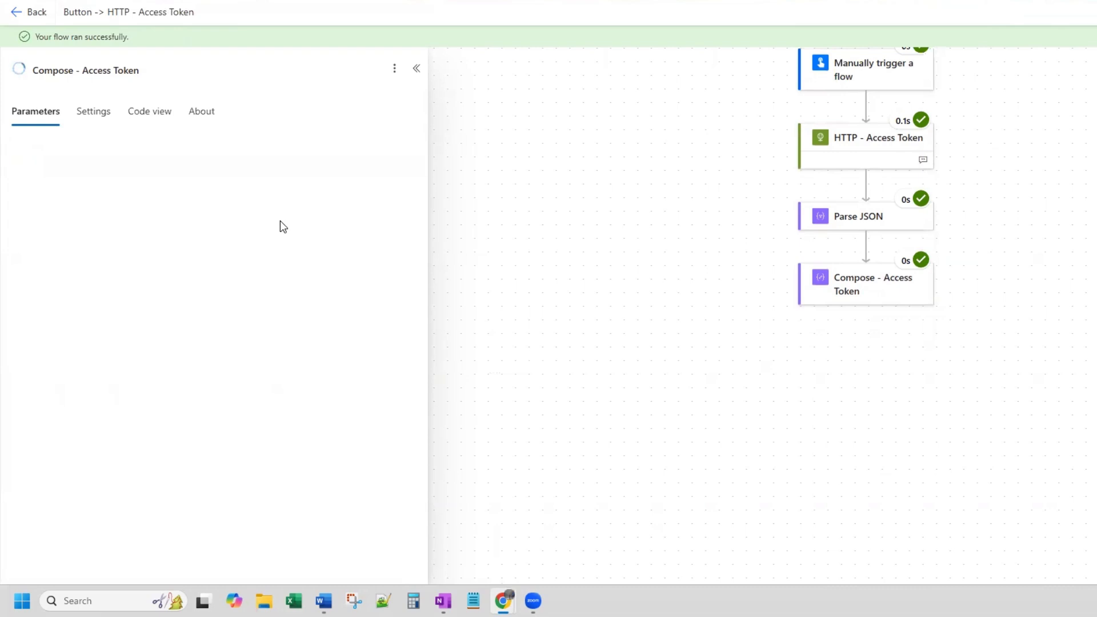
# - Check the Inputs and Outputs of Compose - Access Token in the test run
pyautogui.click(880, 292)
pyautogui.scroll(-3, 166, 320)
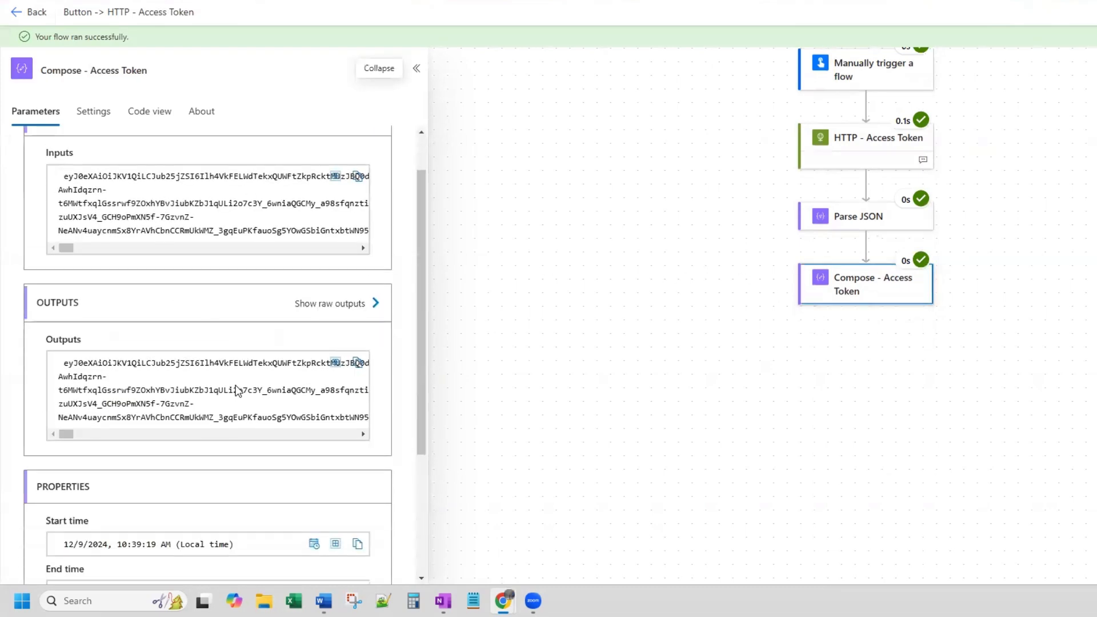
pyautogui.moveTo(64, 352); pyautogui.dragTo(42, 380)
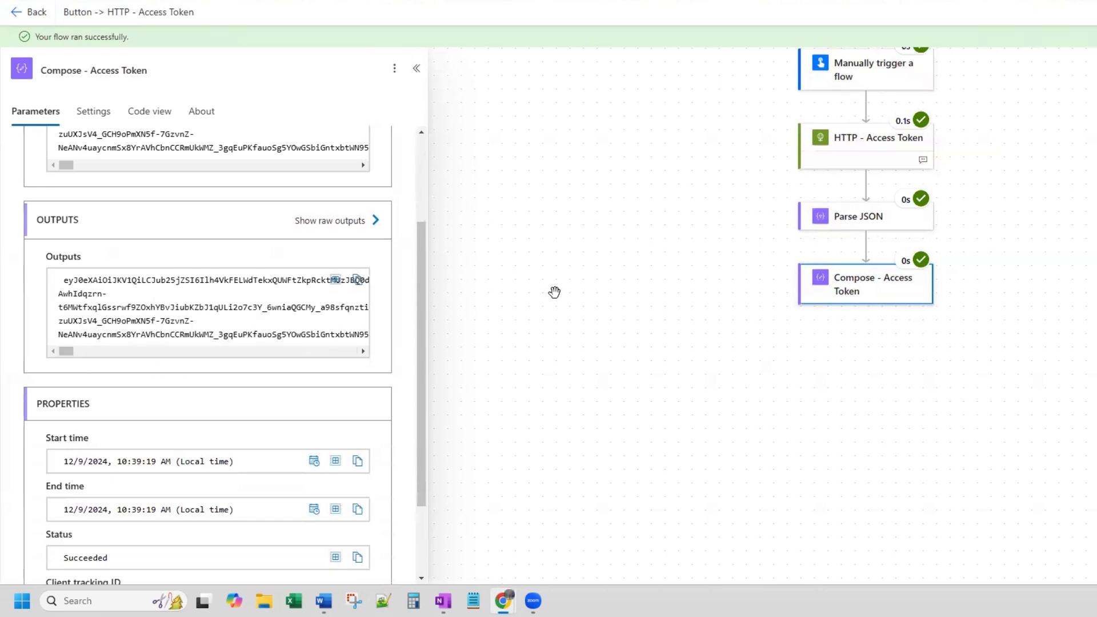
pyautogui.click(672, 371)
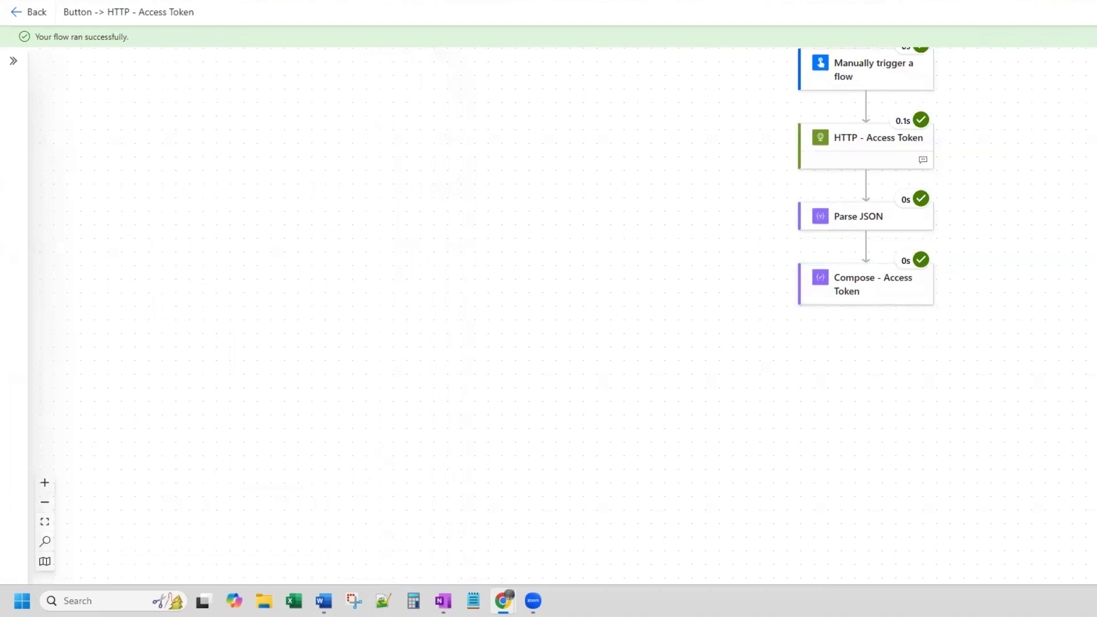
# - Add an in-app HTTP action after Compose - Access Token
pyautogui.click(866, 333)
pyautogui.click(917, 337)
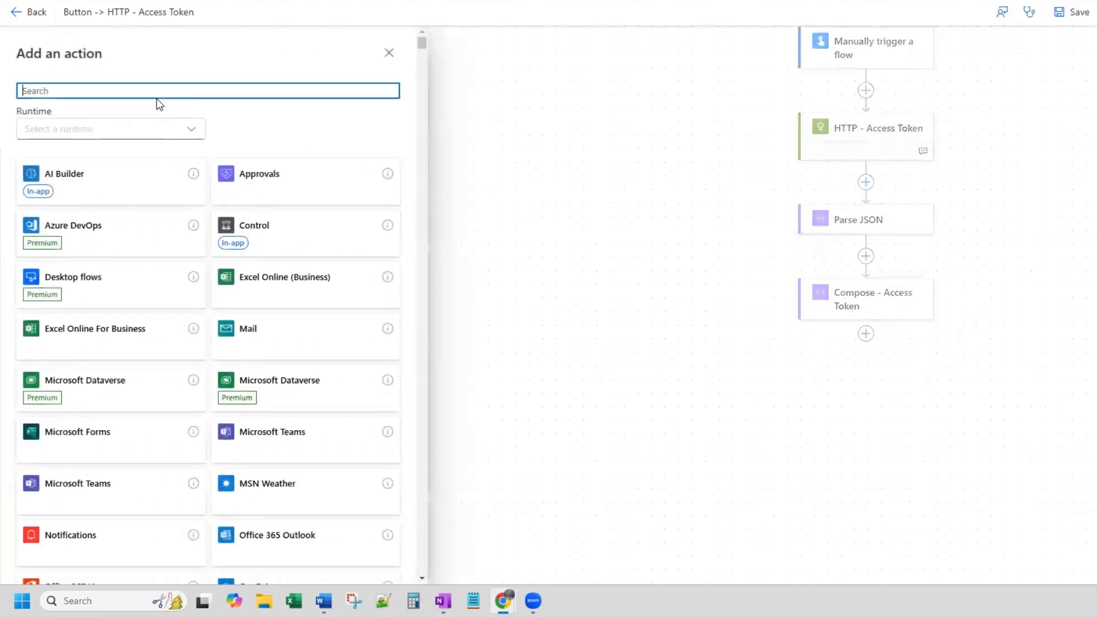
pyautogui.write('http')
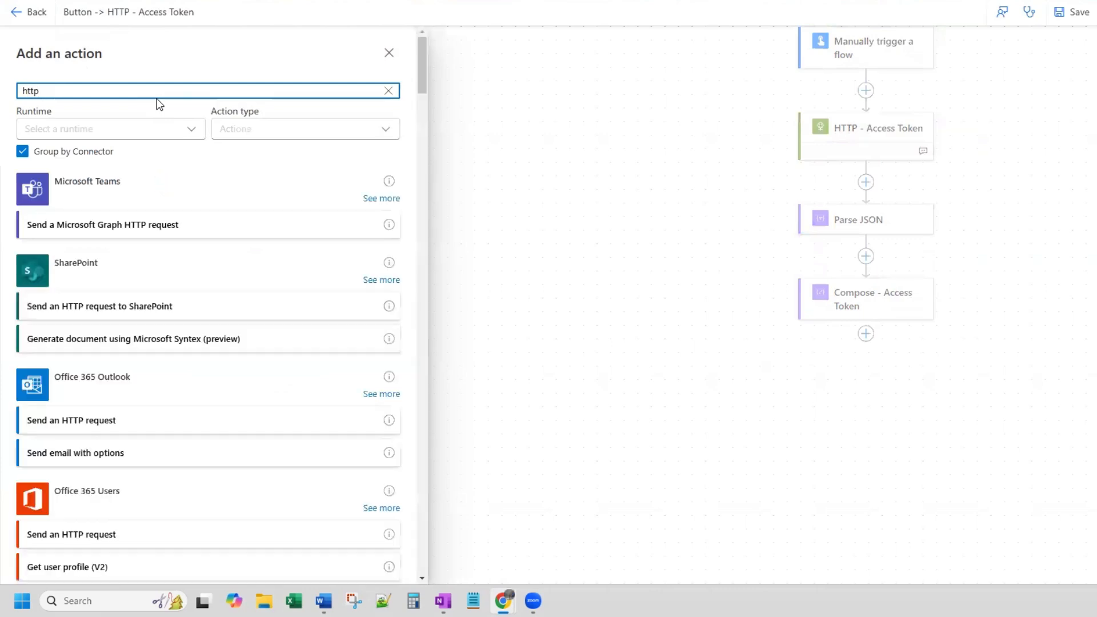
pyautogui.scroll(-5, 164, 262)
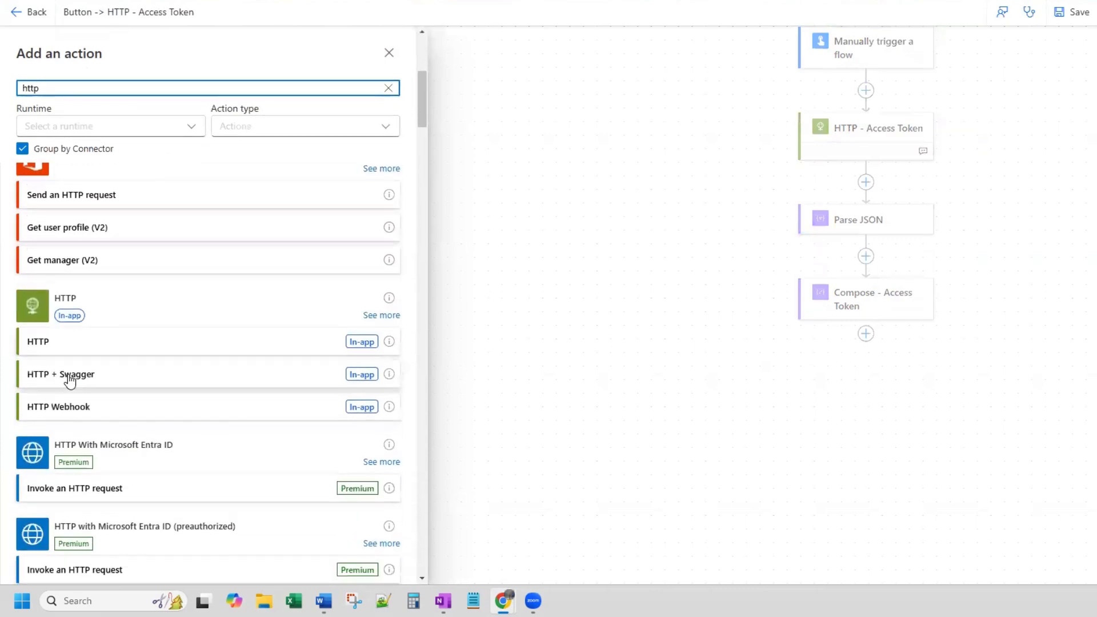
pyautogui.click(74, 341)
# - Rename the new HTTP action to HTTP - Create Teams Tab - SharePoint Directory
pyautogui.click(165, 48)
pyautogui.press('BackSpace')
pyautogui.press('BackSpace')
pyautogui.press('BackSpace')
pyautogui.press('BackSpace')
pyautogui.press('BackSpace')
pyautogui.press('BackSpace')
pyautogui.press('BackSpace')
pyautogui.write('Create Teams Ta')
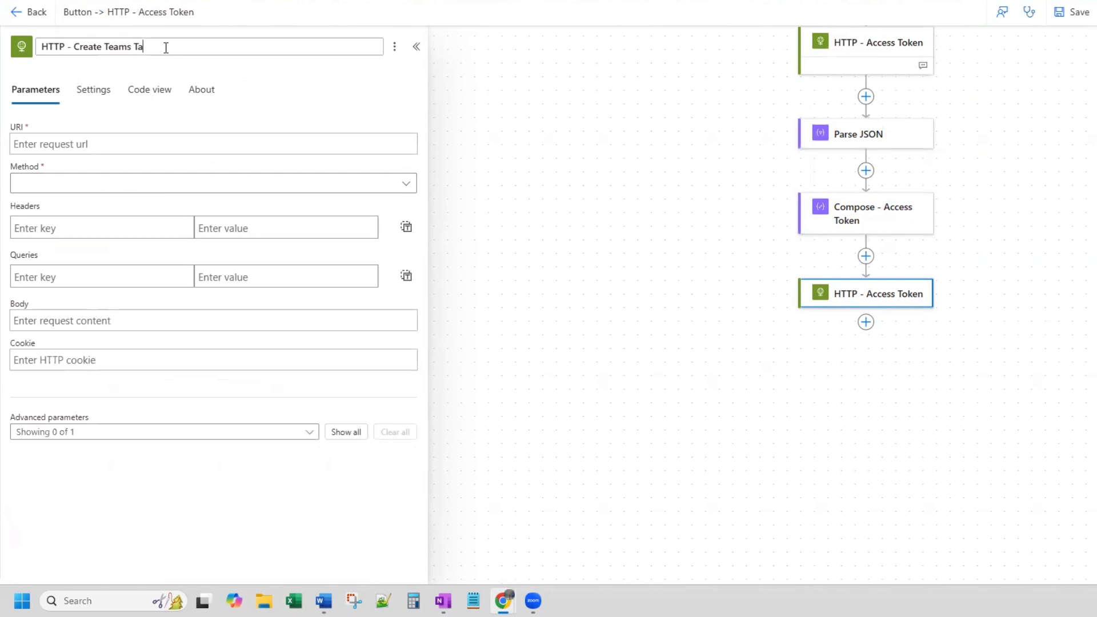
pyautogui.write('b - SParePoint Directory')
pyautogui.press('BackSpace')
pyautogui.write('h')
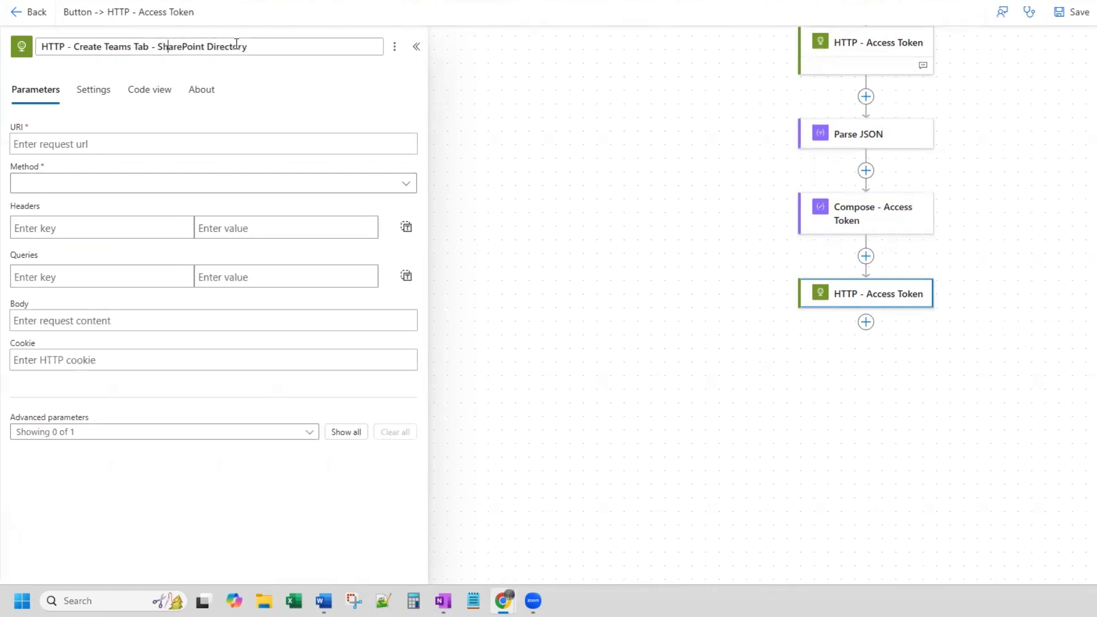
pyautogui.click(255, 141)
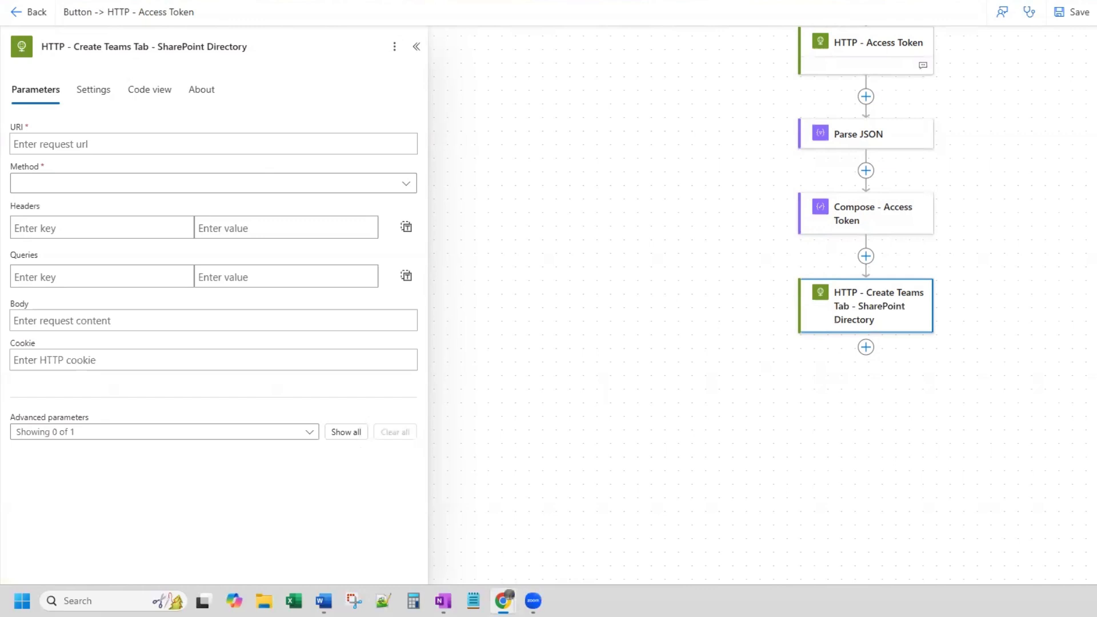
pyautogui.click(153, 143)
pyautogui.write('https://graph.microsoft.com/v1.0/teams/{team-id}/channels/{channel-id}/tabs')
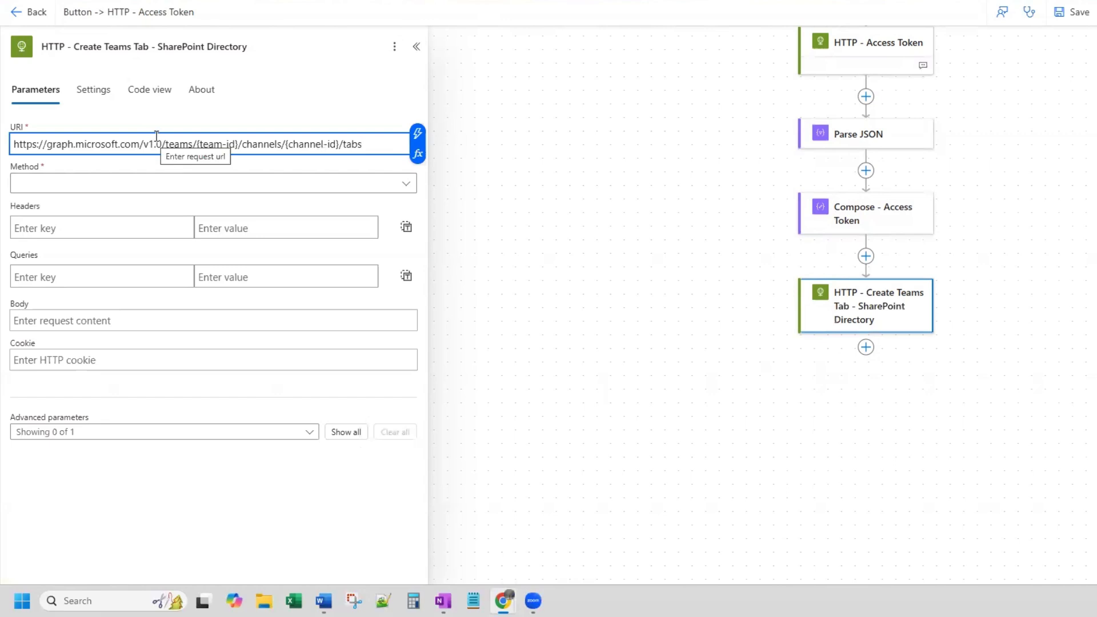
pyautogui.click(395, 46)
pyautogui.click(452, 73)
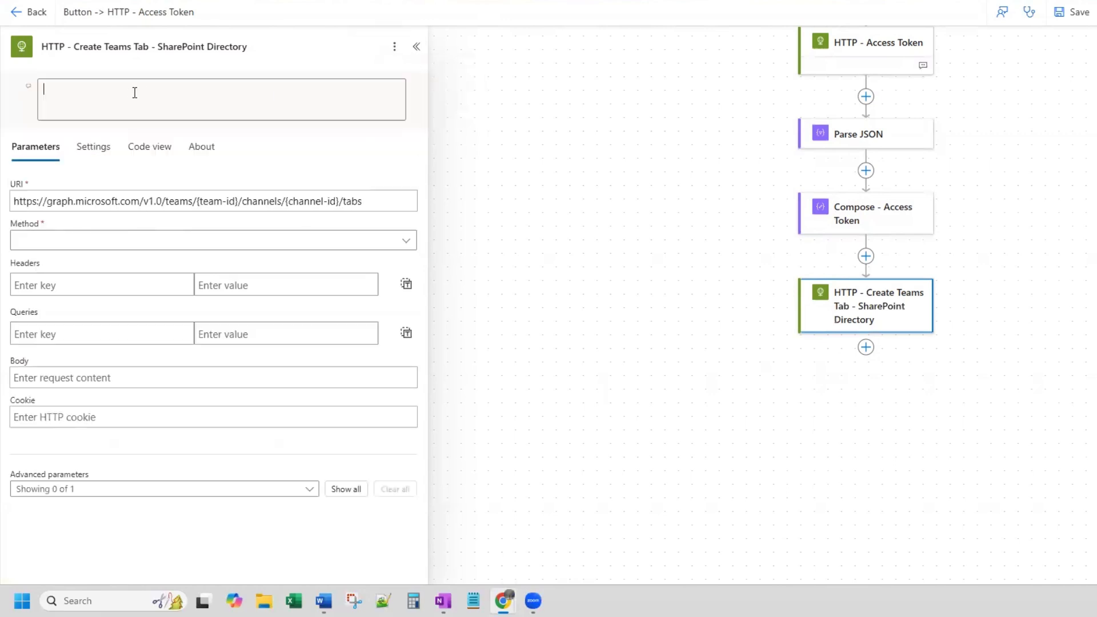
pyautogui.write('URI:')
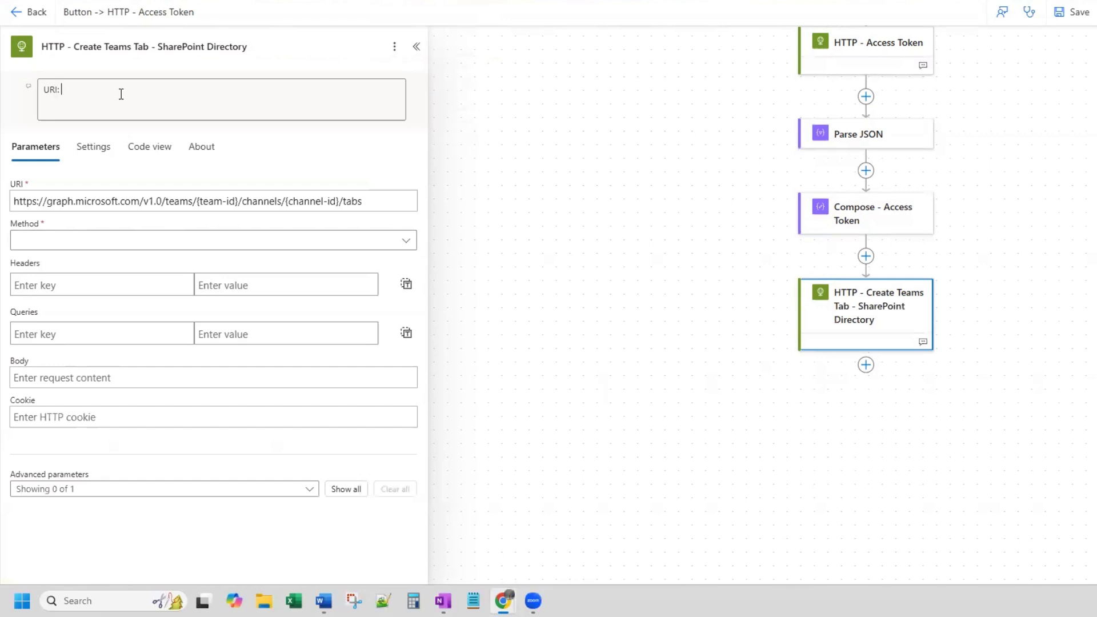
pyautogui.write('https://graph.microsoft.com/v1.0/teams/{team-id}/channels/{channel-id}/tabs')
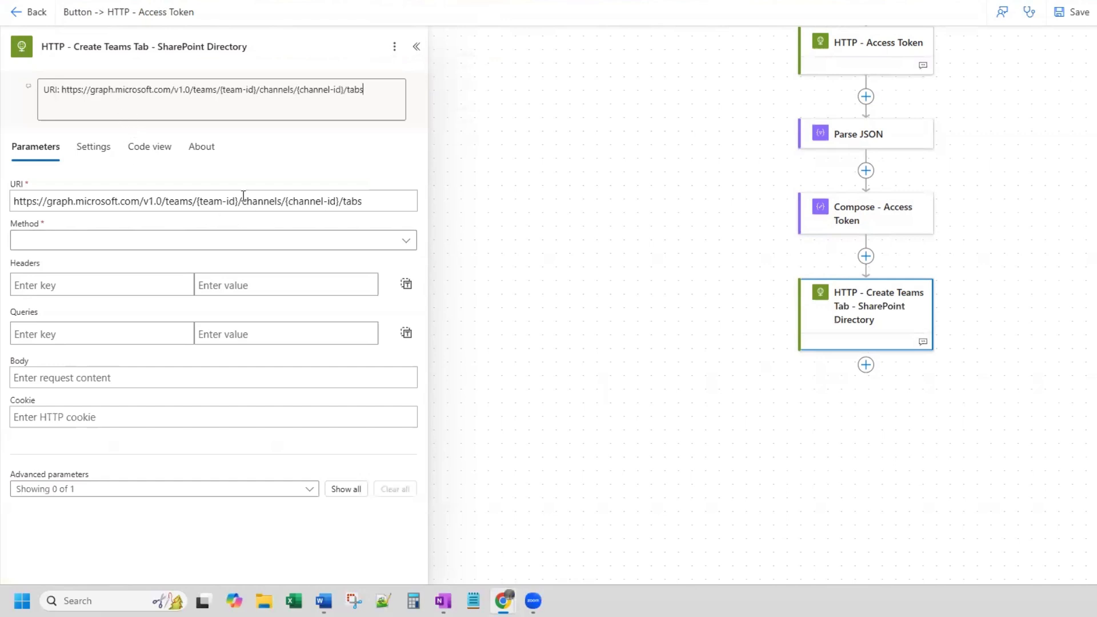
# - In Teams, copy the channel ID from the link to PA Testing's Automate Account channel and paste it on a new line of the HTTP action's note
pyautogui.moveTo(239, 200); pyautogui.dragTo(197, 190)
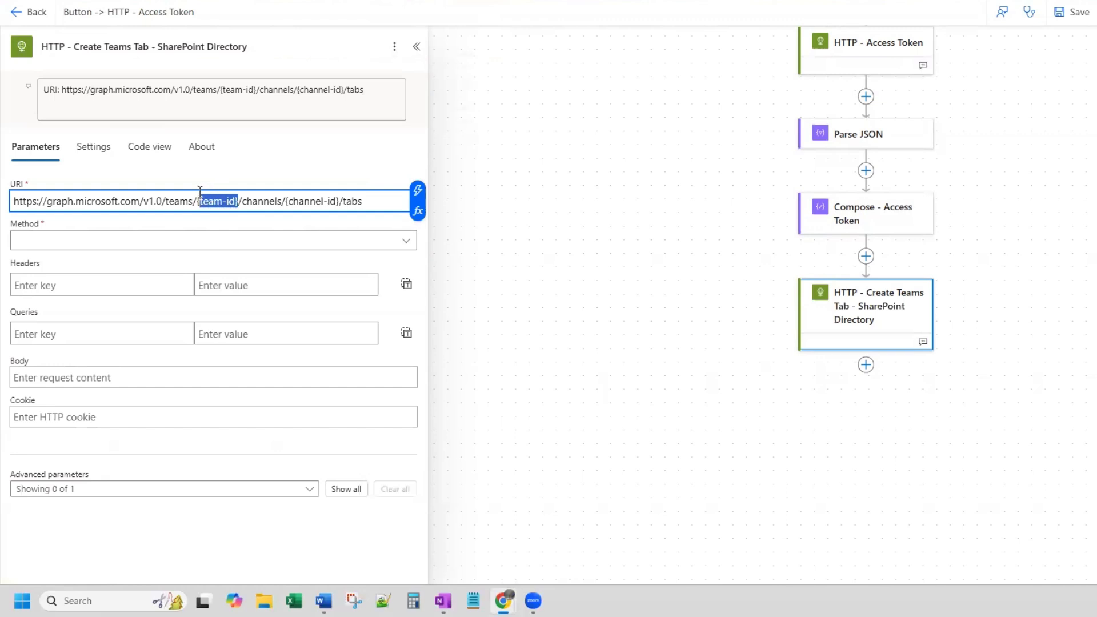
pyautogui.moveTo(341, 201); pyautogui.dragTo(286, 197)
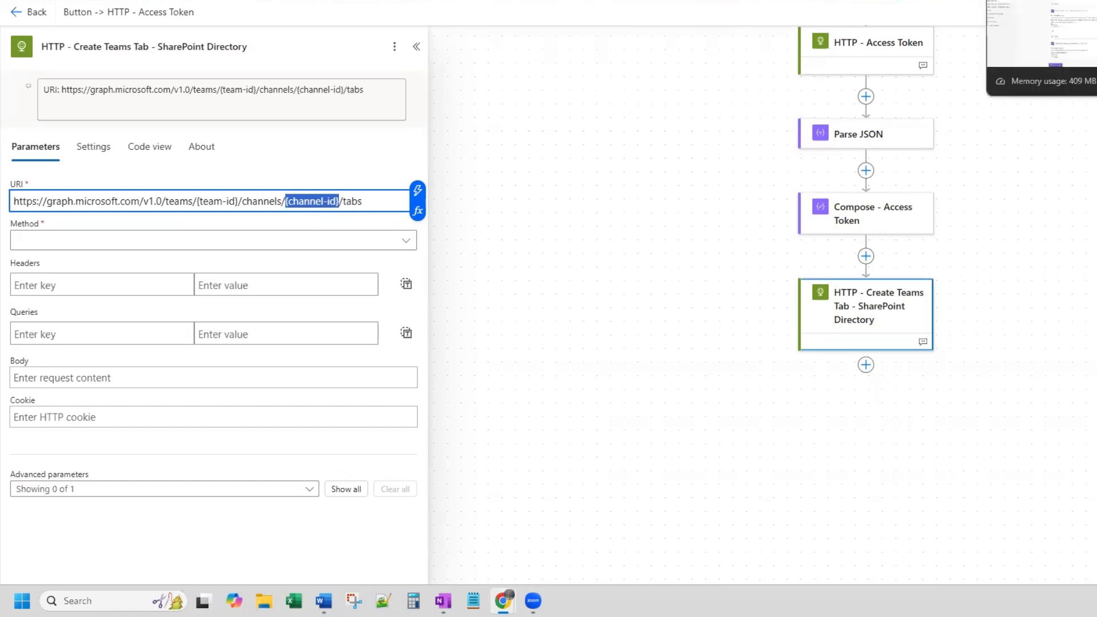
pyautogui.click(1035, 0)
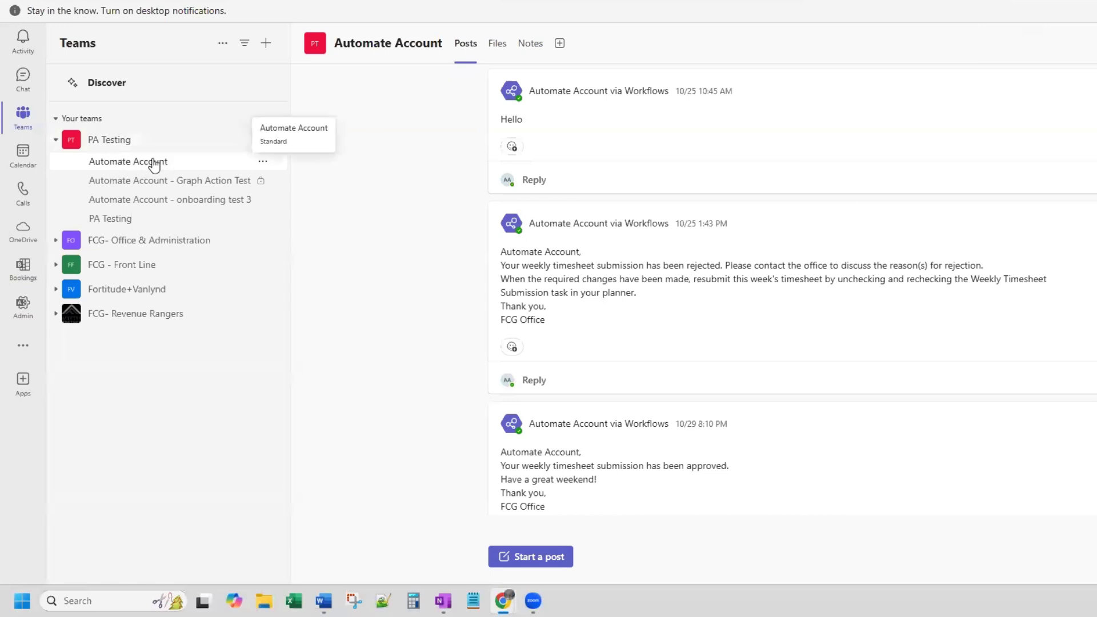
pyautogui.click(264, 166)
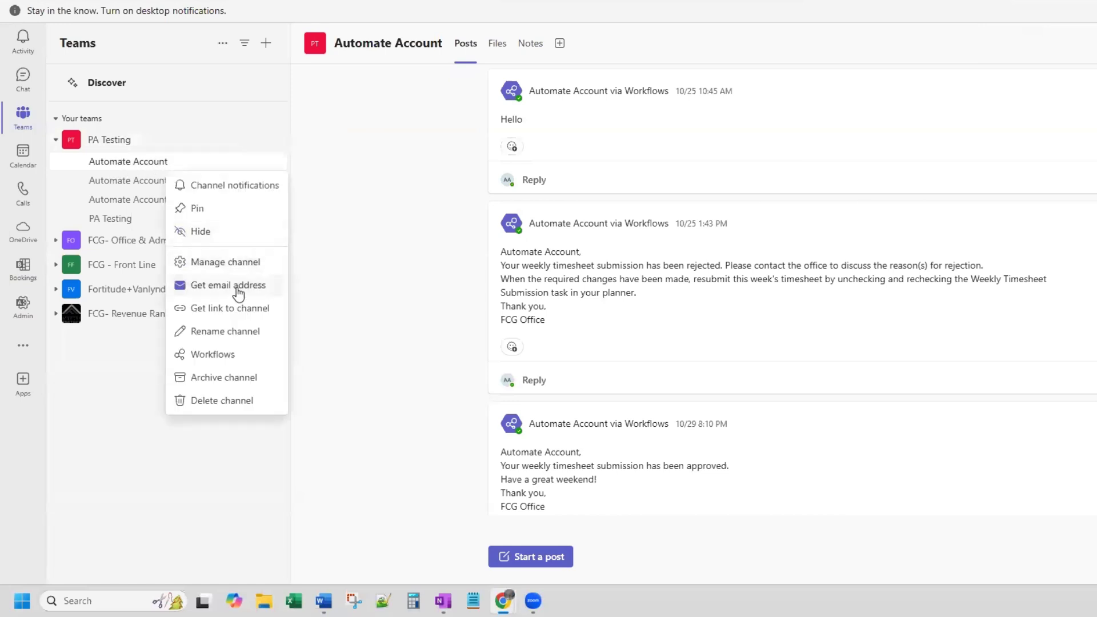
pyautogui.click(236, 311)
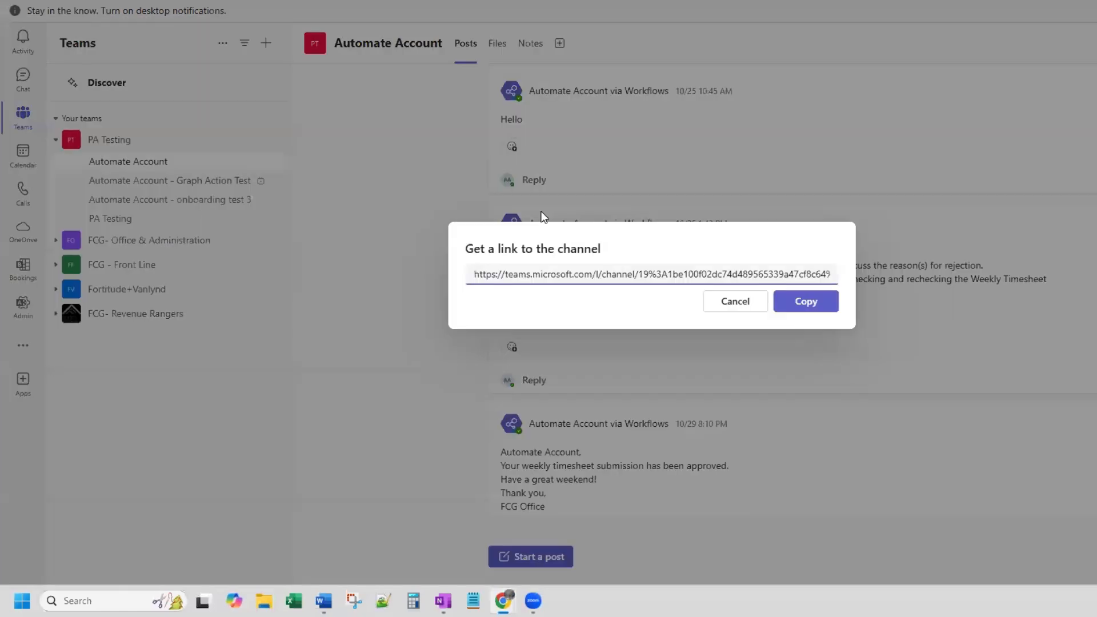
pyautogui.moveTo(639, 267)
pyautogui.mouseDown()
pyautogui.moveTo(823, 268)
pyautogui.moveTo(641, 279)
pyautogui.mouseUp()
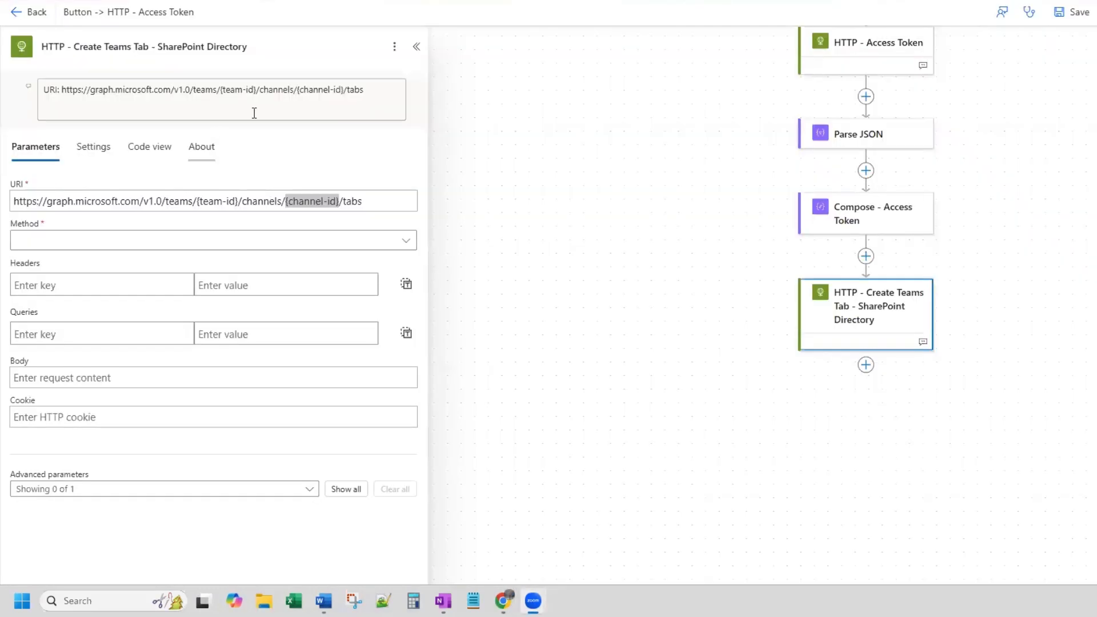
pyautogui.click(378, 90)
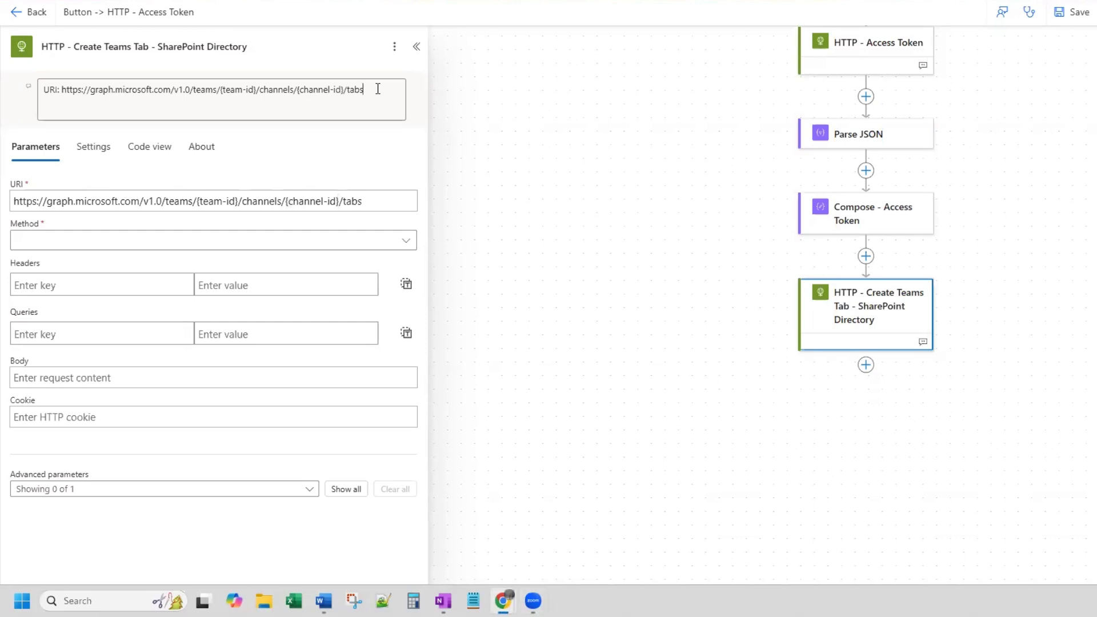
pyautogui.write('19%3A1be100f02dc74d489565339a47cf8c64%40thread.tacv2')
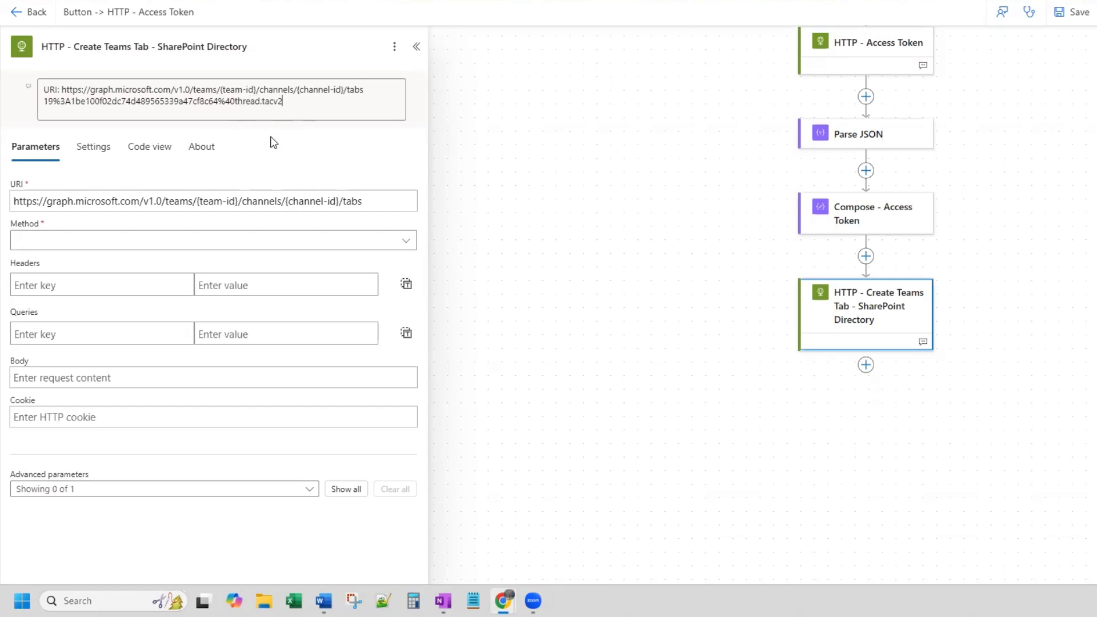
# - Replace the {channel-id} placeholder in the HTTP action's URI with the copied Automate Account channel ID
pyautogui.click(340, 201)
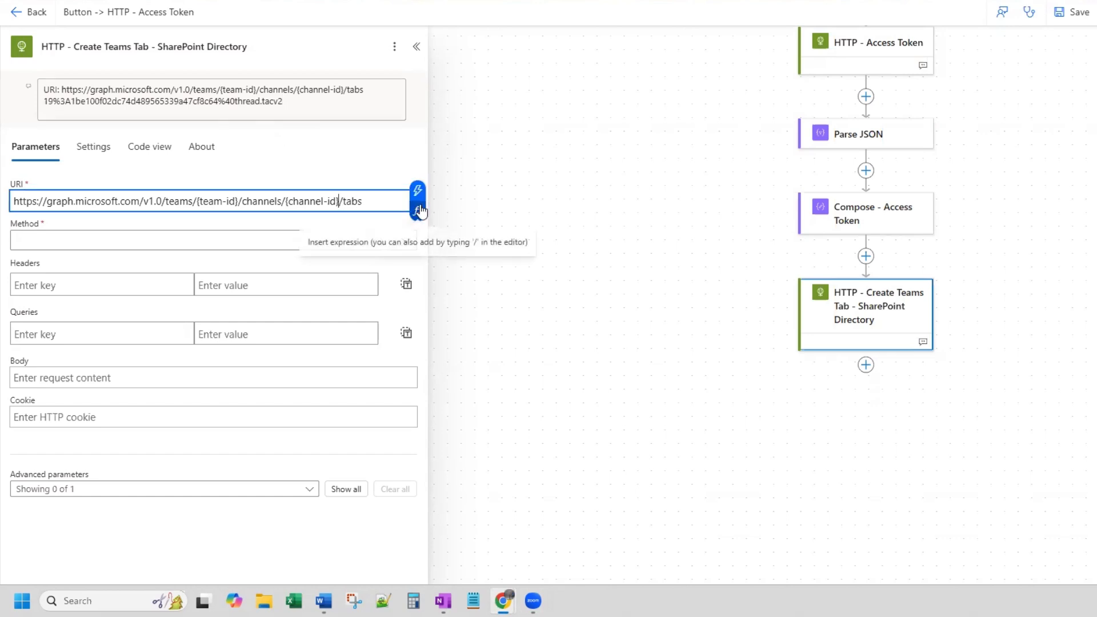
pyautogui.press('BackSpace')
pyautogui.press('BackSpace')
pyautogui.press('BackSpace')
pyautogui.press('BackSpace')
pyautogui.press('BackSpace')
pyautogui.press('BackSpace')
pyautogui.press('BackSpace')
pyautogui.press('BackSpace')
pyautogui.press('BackSpace')
pyautogui.press('BackSpace')
pyautogui.press('BackSpace')
pyautogui.press('BackSpace')
pyautogui.write('/')
pyautogui.write('19%3A1be100f02dc74d489565339a47cf8c64%40thread.tacv2')
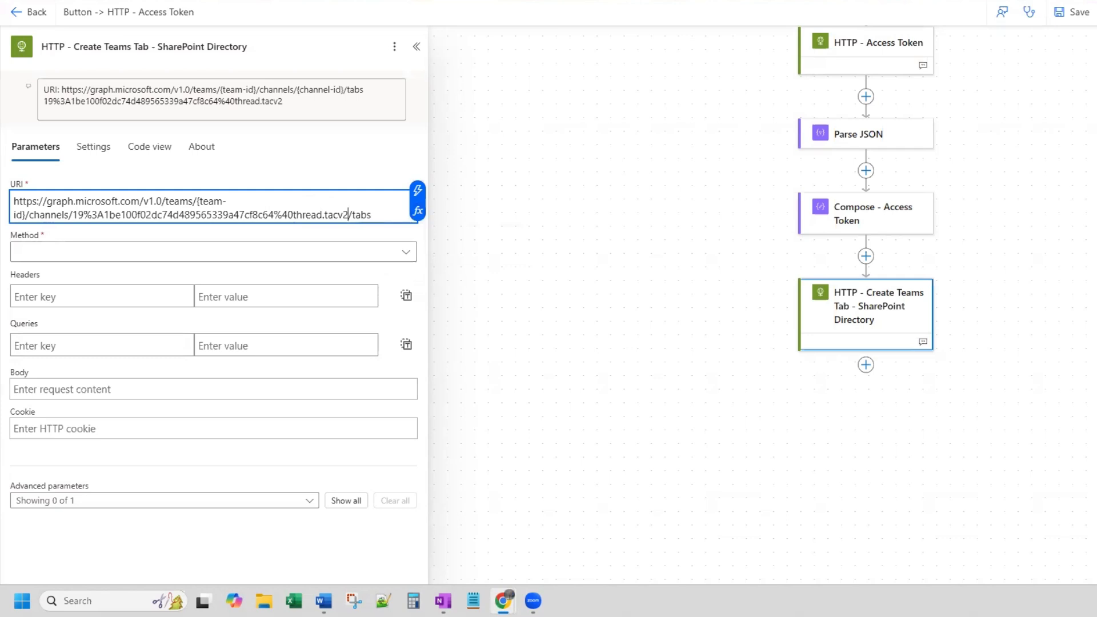
# - Replace %3A with a colon after 19 in the URI's channel ID
pyautogui.click(104, 214)
pyautogui.press('BackSpace')
pyautogui.press('BackSpace')
pyautogui.press('BackSpace')
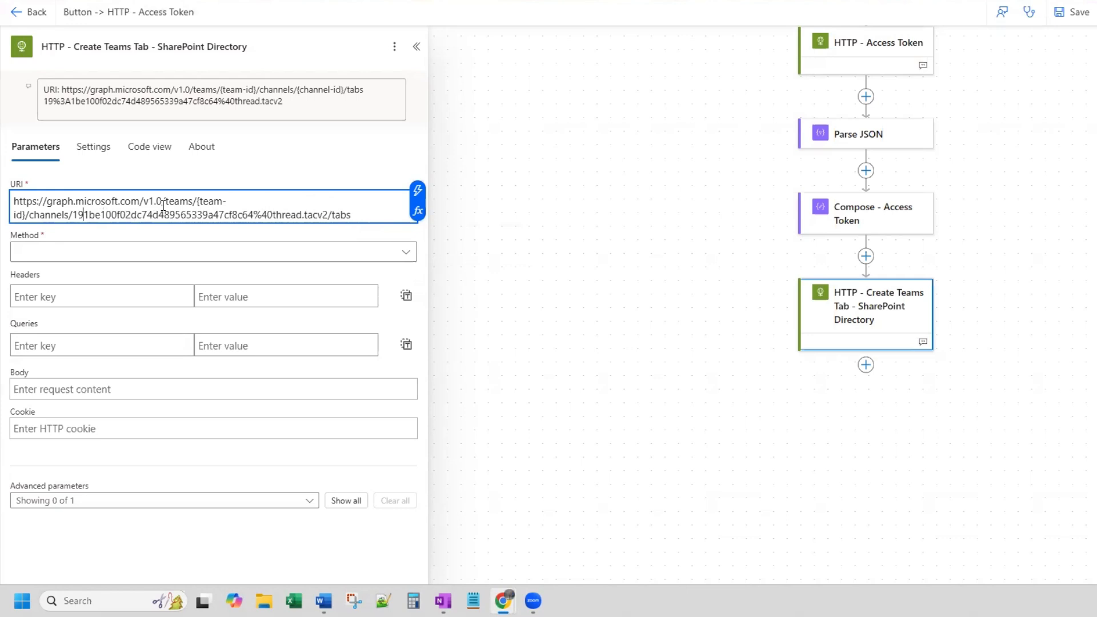
pyautogui.write(':')
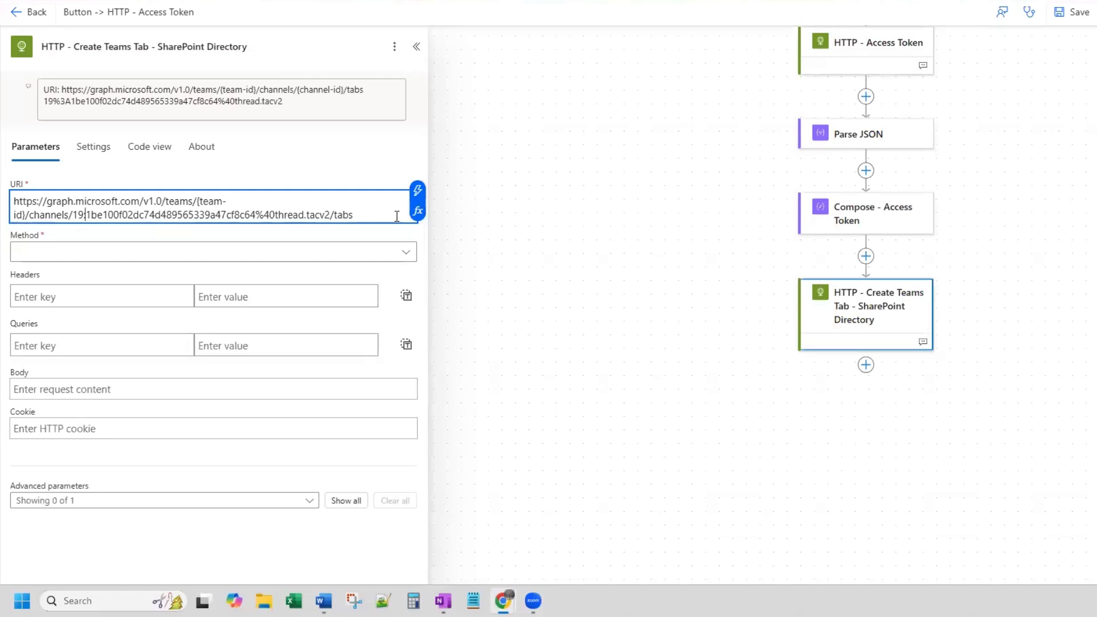
pyautogui.click(331, 216)
# - Switch to Graph Explorer, search the sample queries for team, load "my joined teams" and sign in with the Microsoft account
pyautogui.click(709, 1)
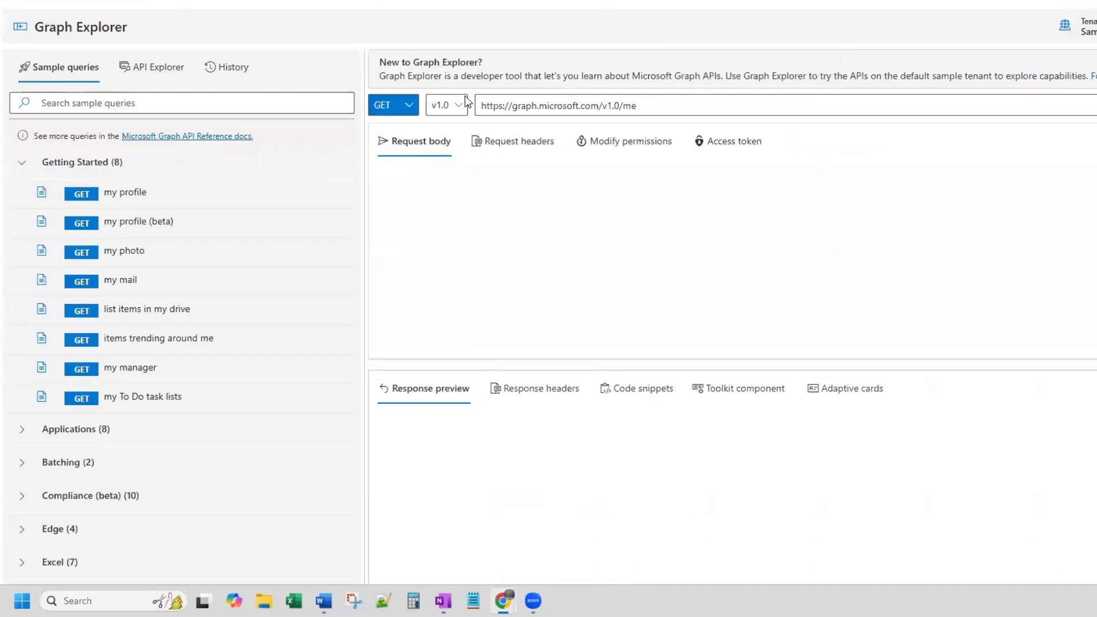
pyautogui.click(136, 95)
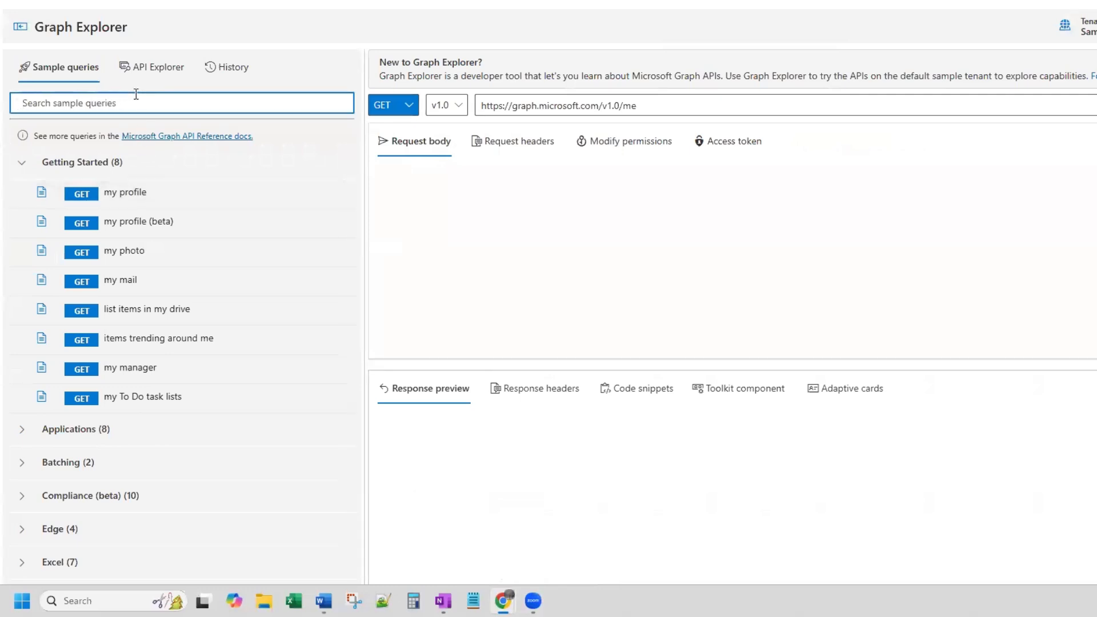
pyautogui.write('team')
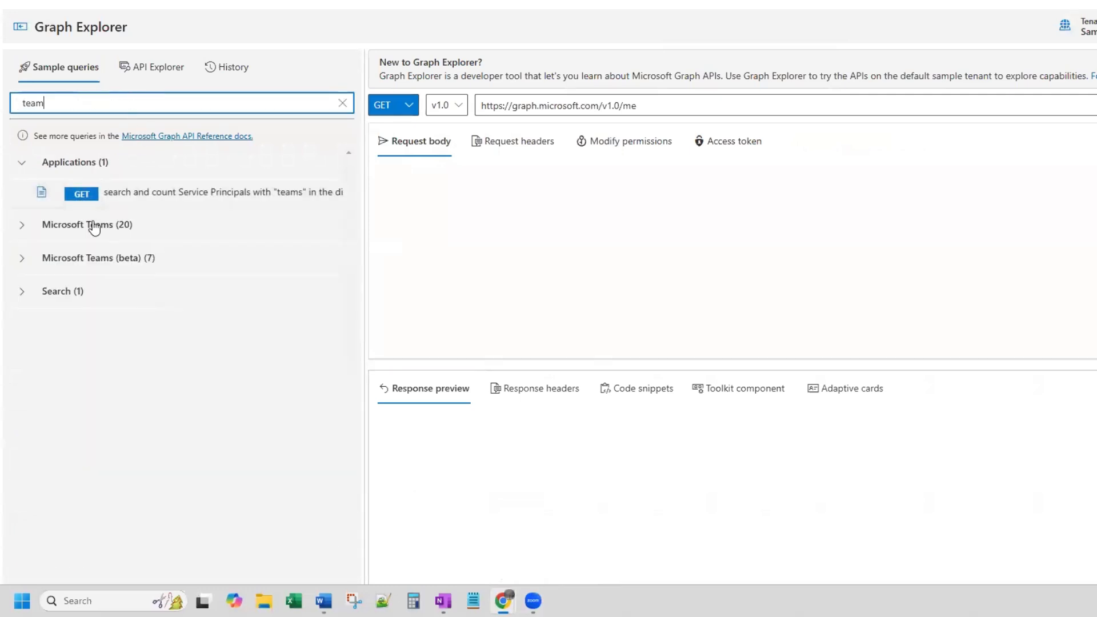
pyautogui.click(23, 226)
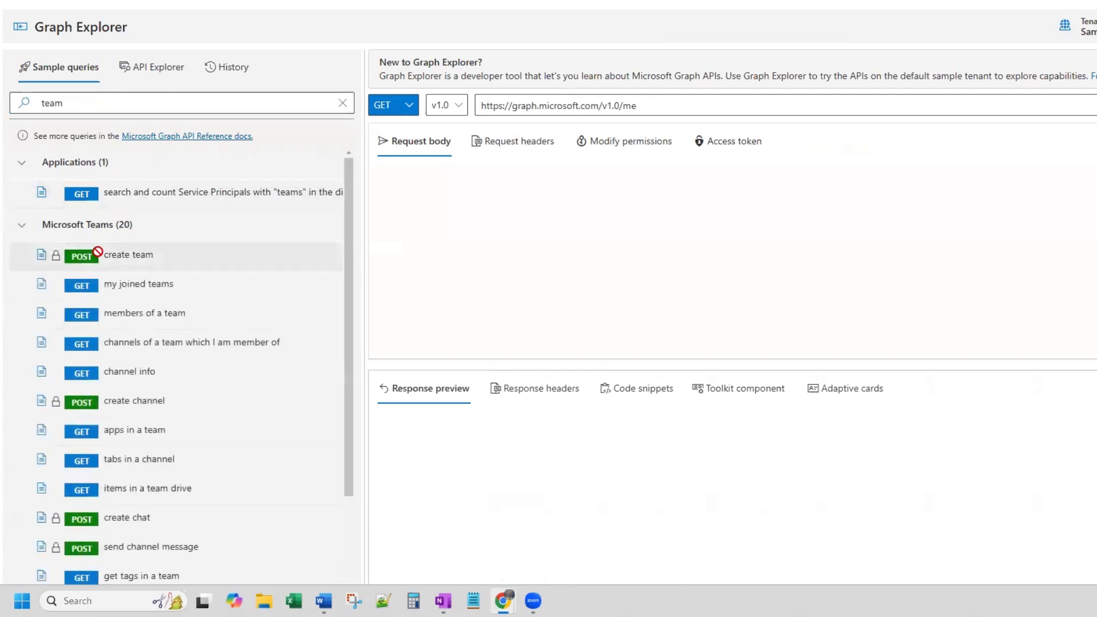
pyautogui.scroll(-1, 177, 226)
pyautogui.click(145, 225)
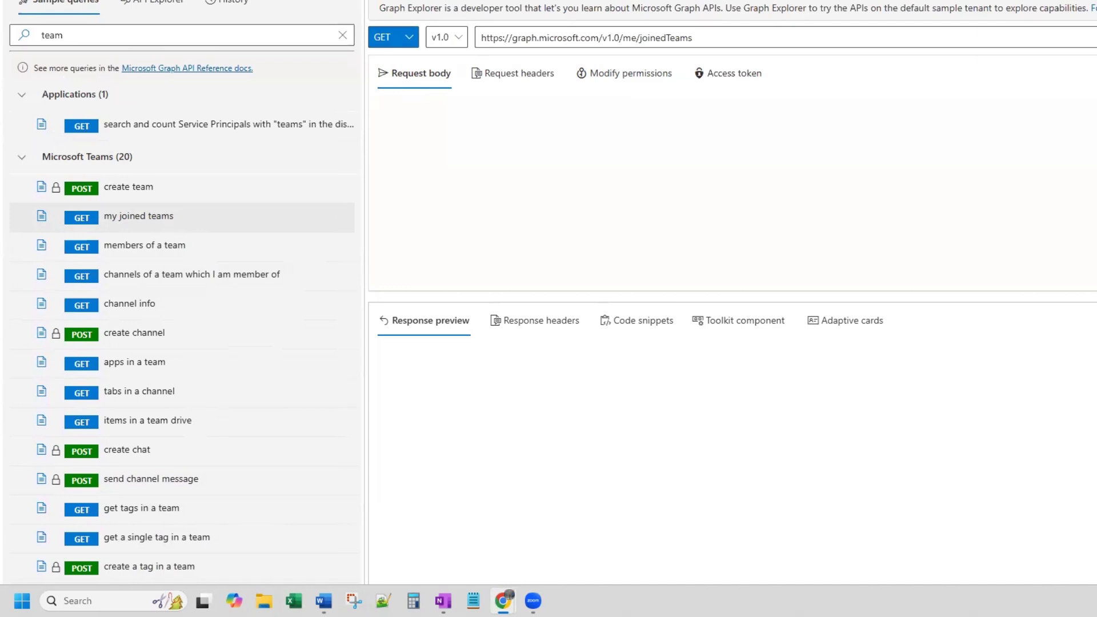
pyautogui.scroll(1, 549, 309)
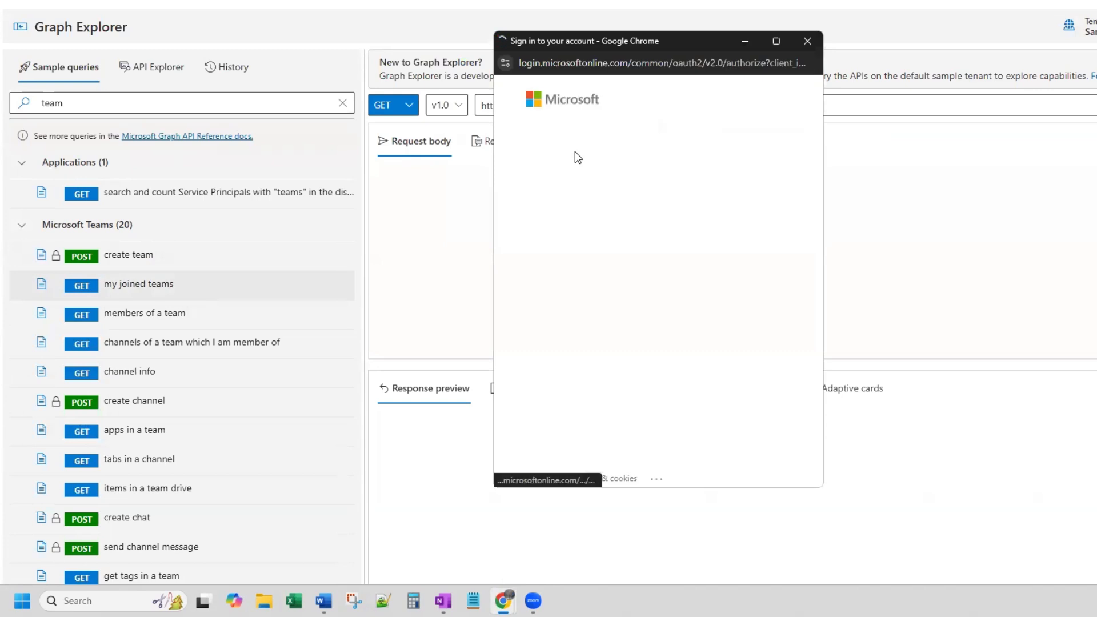
pyautogui.click(625, 169)
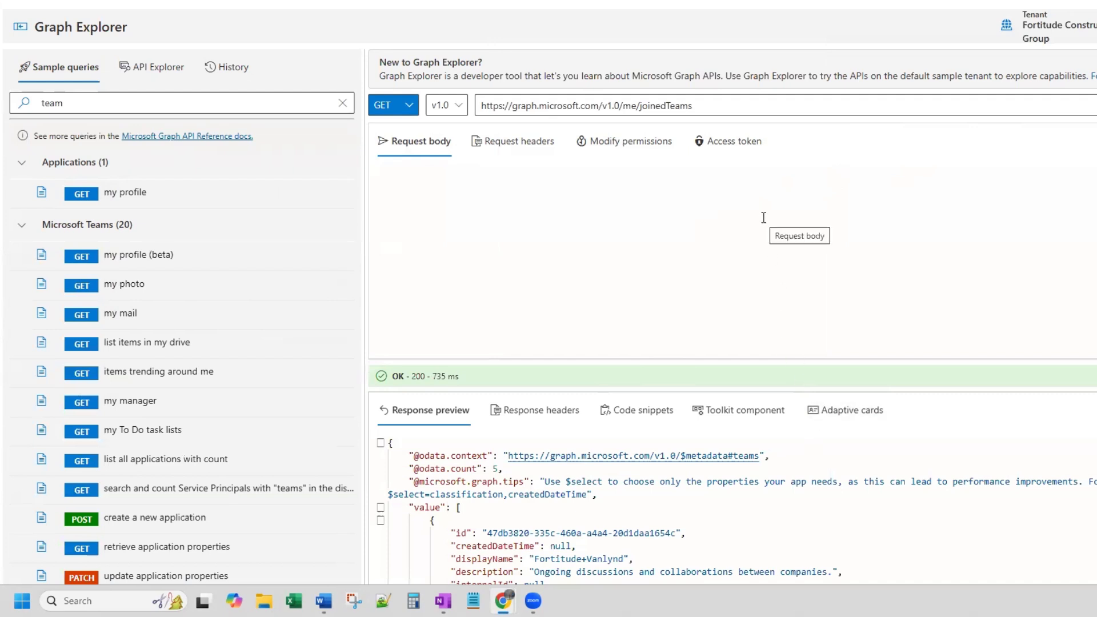
# - Copy the PA Testing team's id from the joinedTeams response and paste it on a new line of the HTTP action's note in the flow
pyautogui.scroll(-4, 878, 497)
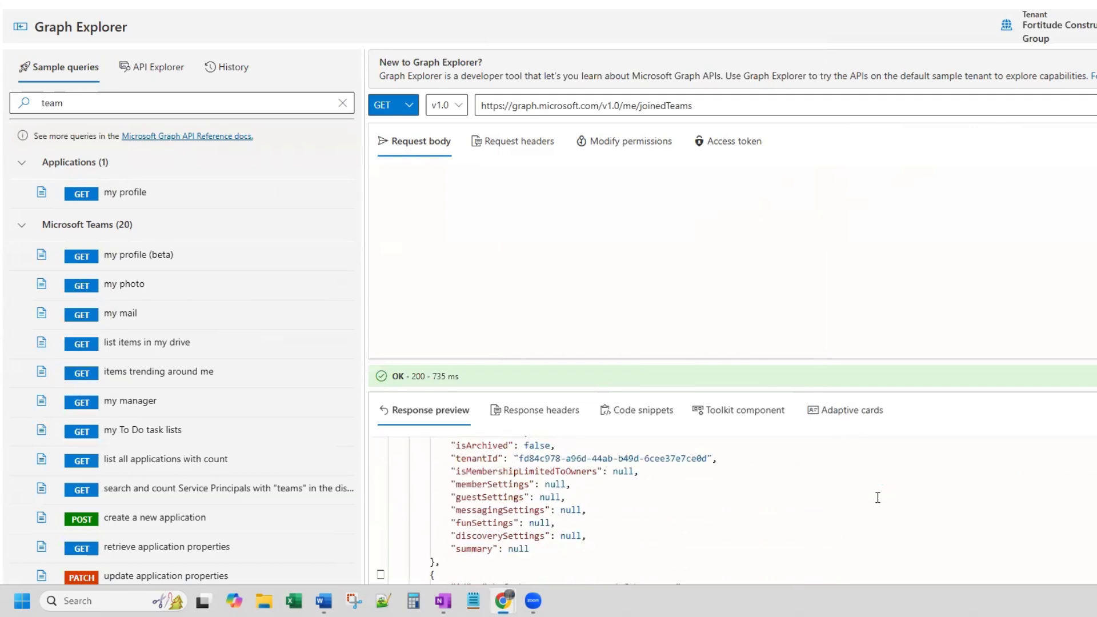
pyautogui.scroll(-8, 878, 497)
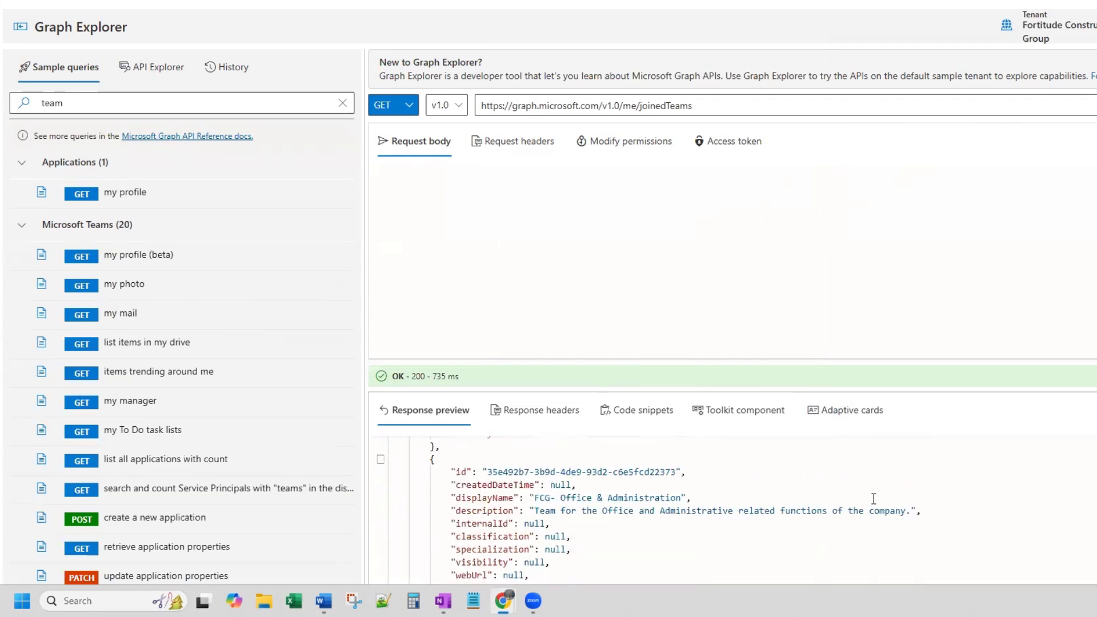
pyautogui.scroll(-5, 874, 499)
pyautogui.scroll(-5, 874, 500)
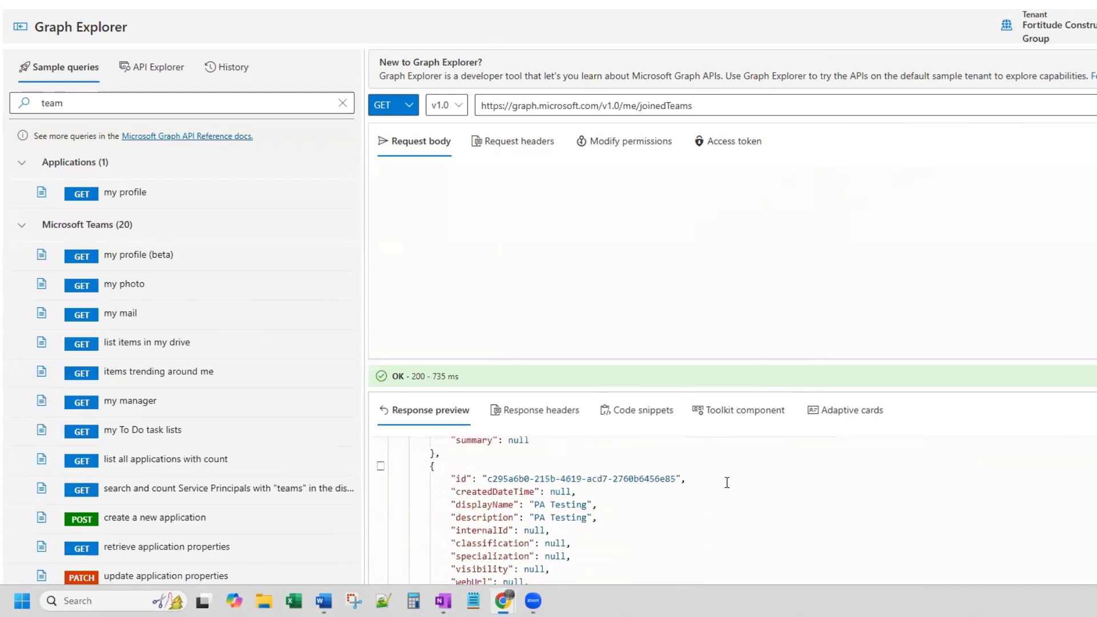
pyautogui.moveTo(589, 506); pyautogui.dragTo(535, 505)
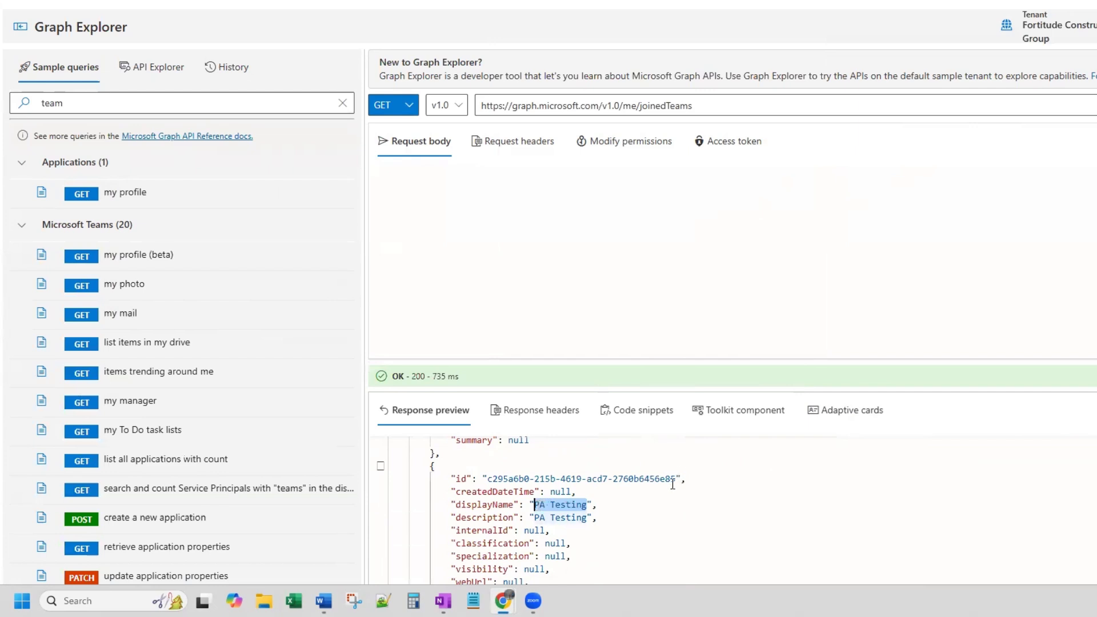
pyautogui.moveTo(676, 480); pyautogui.dragTo(488, 481)
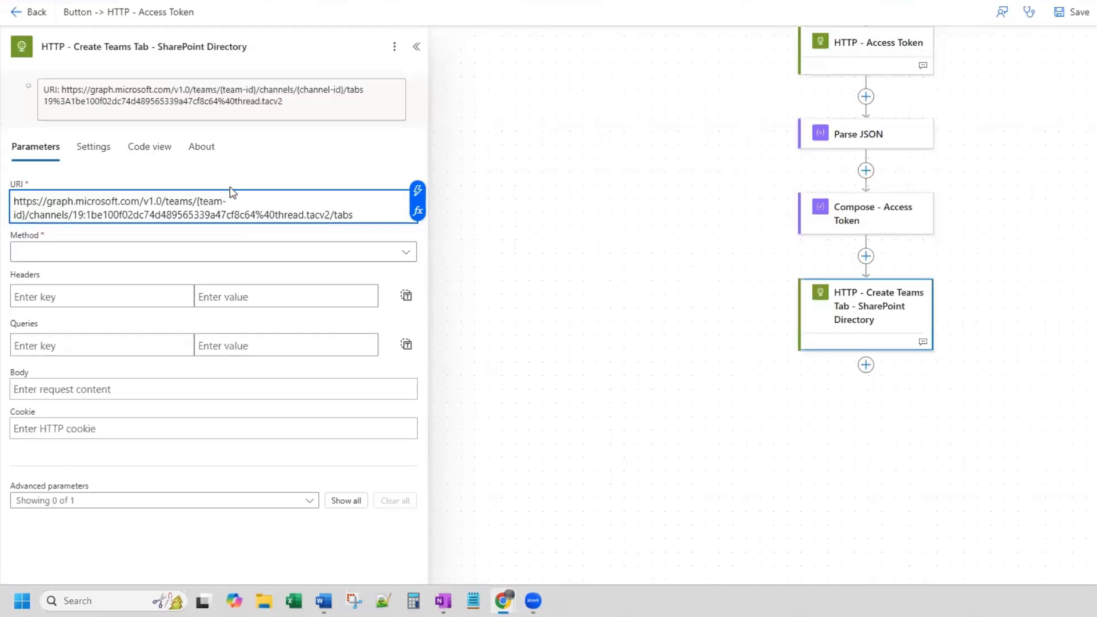
pyautogui.click(302, 98)
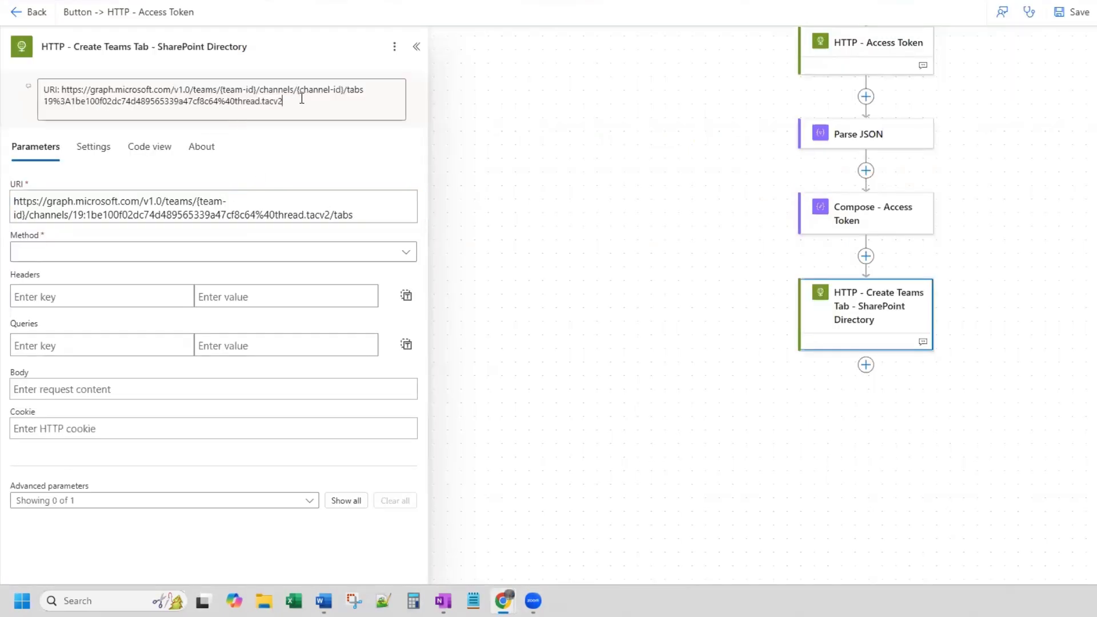
pyautogui.write('c295a6b0-215b-4619-acd7-2760b6456e85')
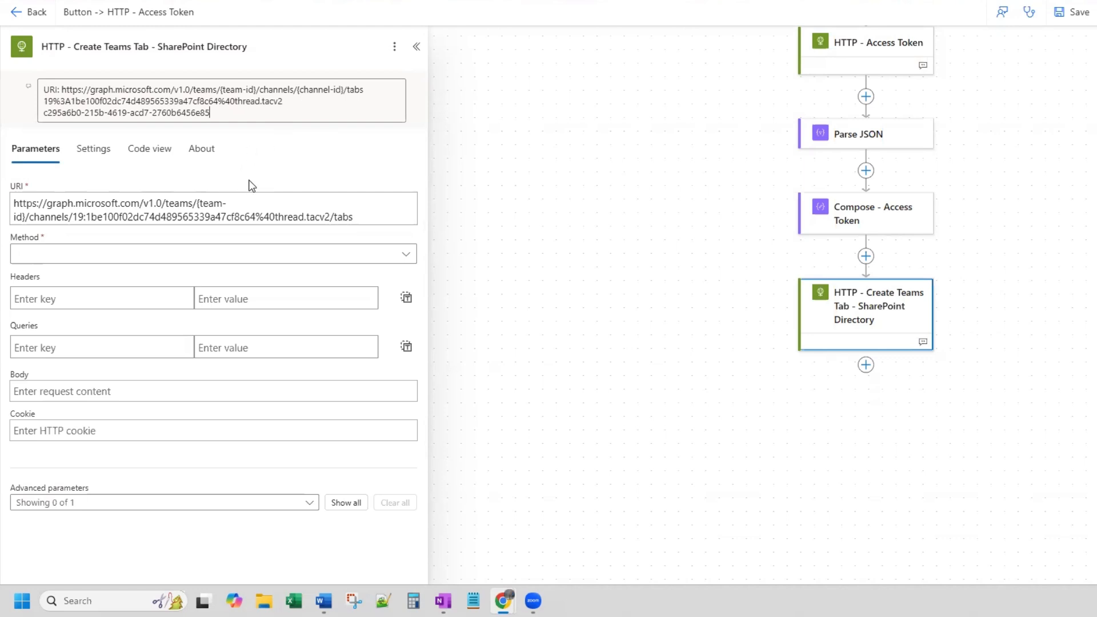
# - Replace the {team-id} placeholder in the HTTP action's URI with the copied PA Testing team ID
pyautogui.click(27, 217)
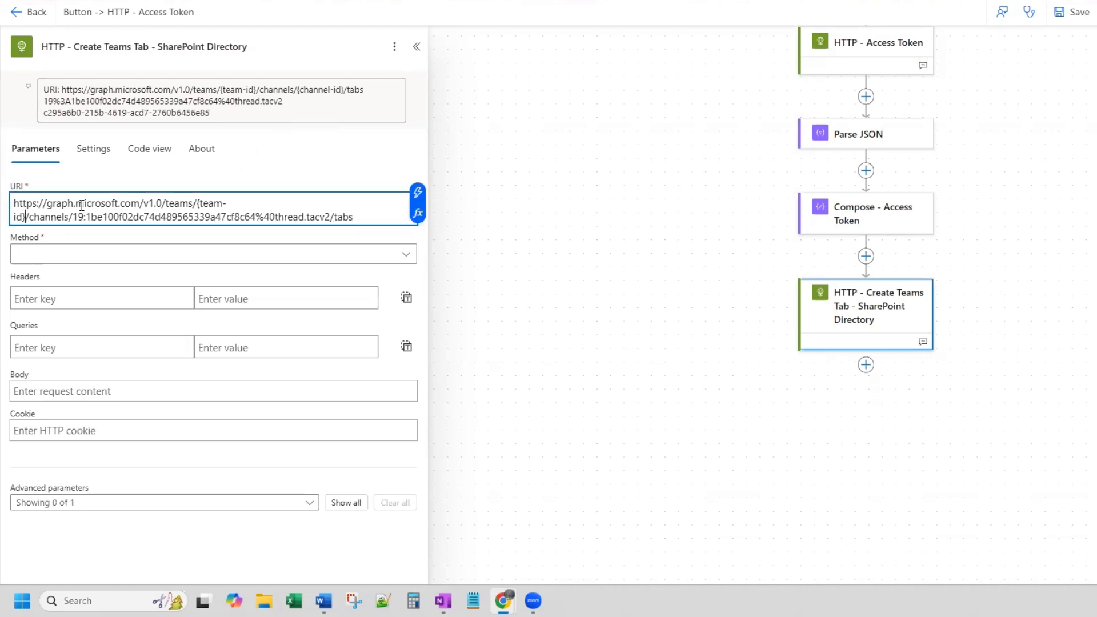
pyautogui.press('BackSpace')
pyautogui.press('BackSpace')
pyautogui.press('BackSpace')
pyautogui.press('BackSpace')
pyautogui.press('BackSpace')
pyautogui.press('BackSpace')
pyautogui.press('BackSpace')
pyautogui.press('BackSpace')
pyautogui.press('BackSpace')
pyautogui.write('c295a6b0-215b-4619-acd7-2760b6456e85')
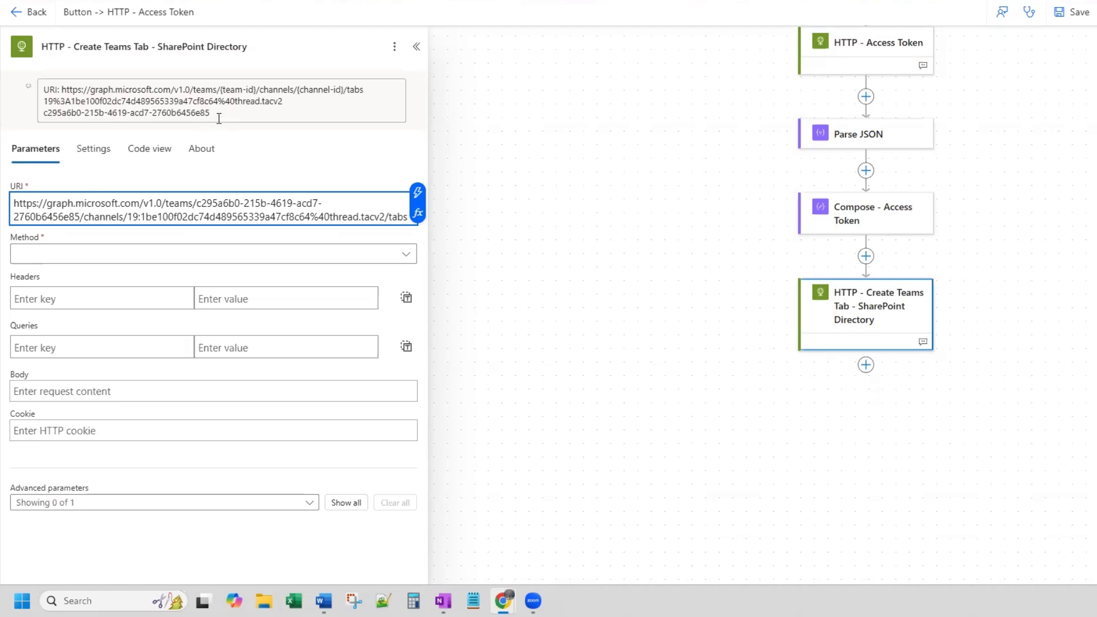
# - Delete the channel ID and team ID lines from the HTTP action's note, leaving only the URI template
pyautogui.click(130, 103)
pyautogui.moveTo(130, 103); pyautogui.dragTo(38, 109)
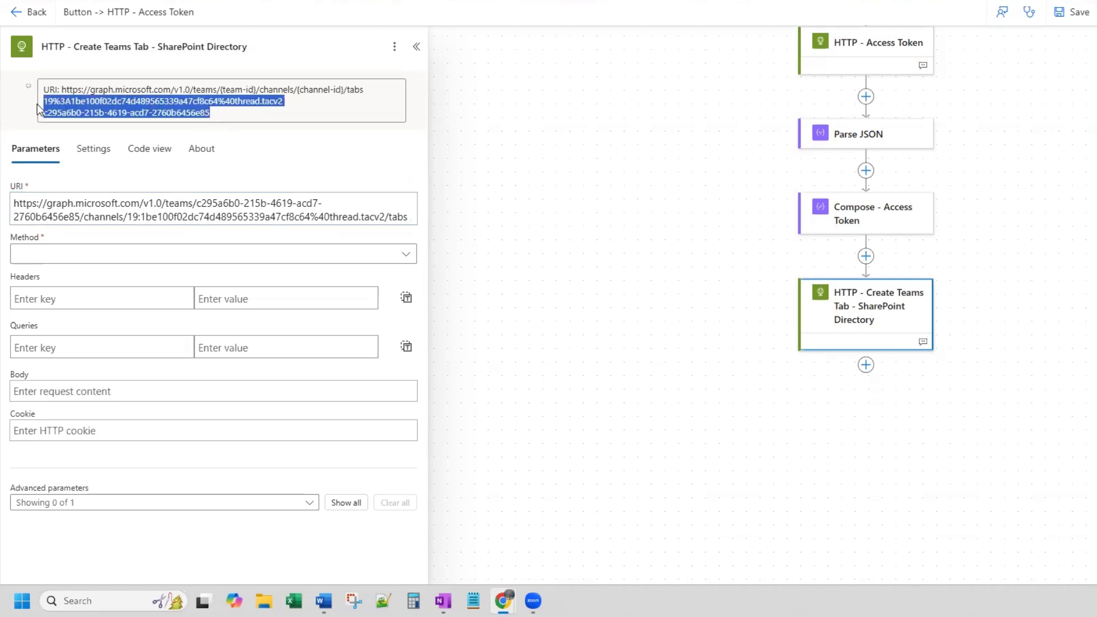
pyautogui.press('BackSpace')
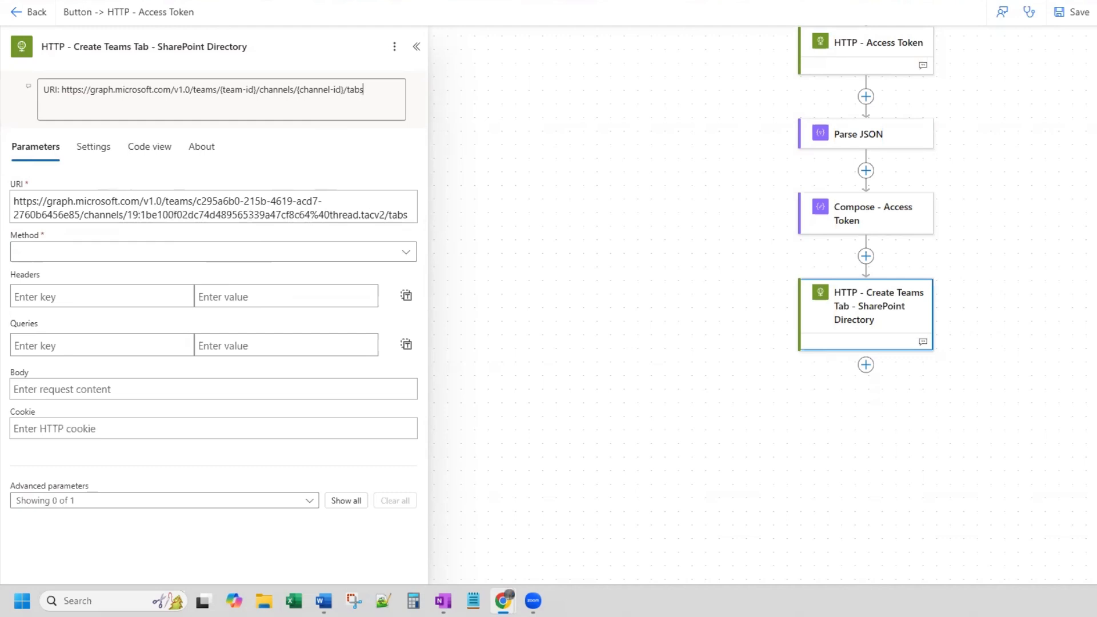
# - Set the Create Teams Tab HTTP action's method to POST and add an Authorization header containing Bearer and the Compose - Access Token Outputs
pyautogui.click(53, 254)
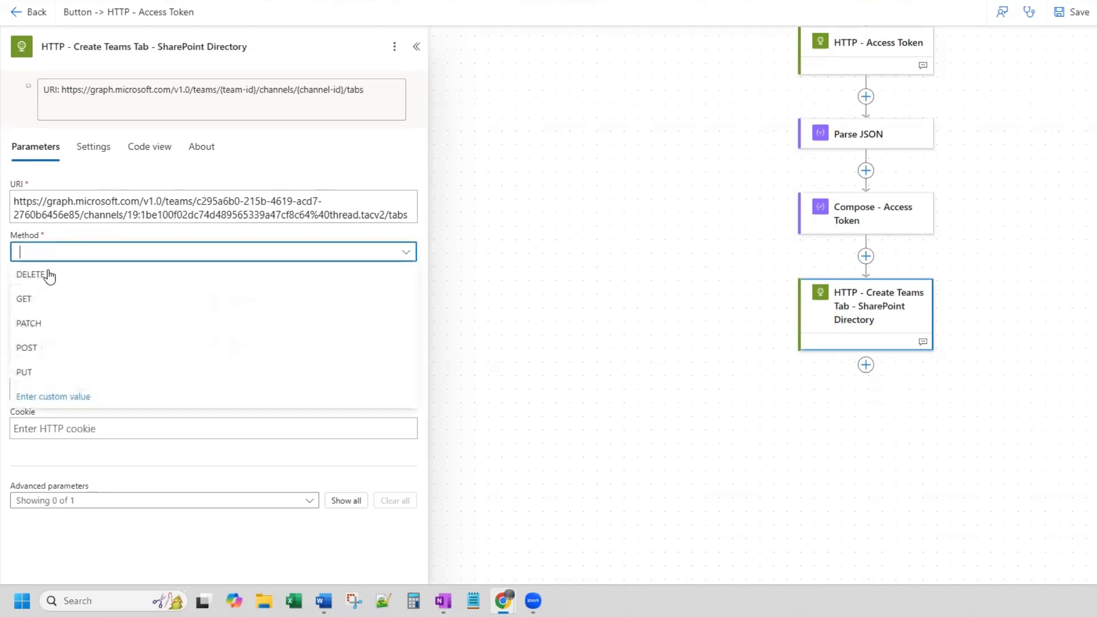
pyautogui.click(27, 348)
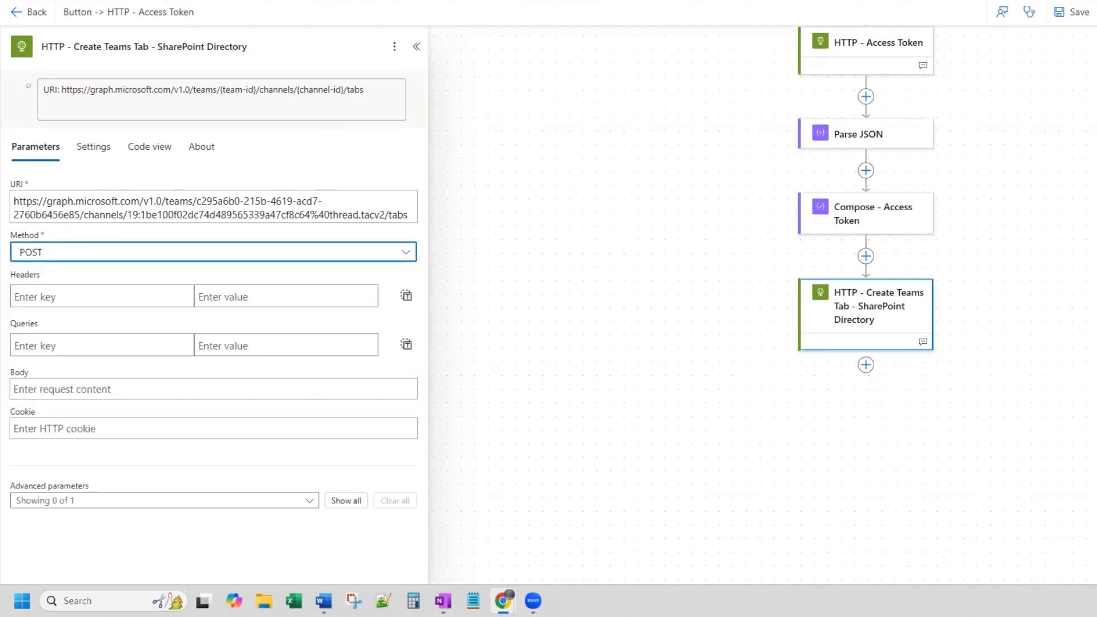
pyautogui.click(51, 297)
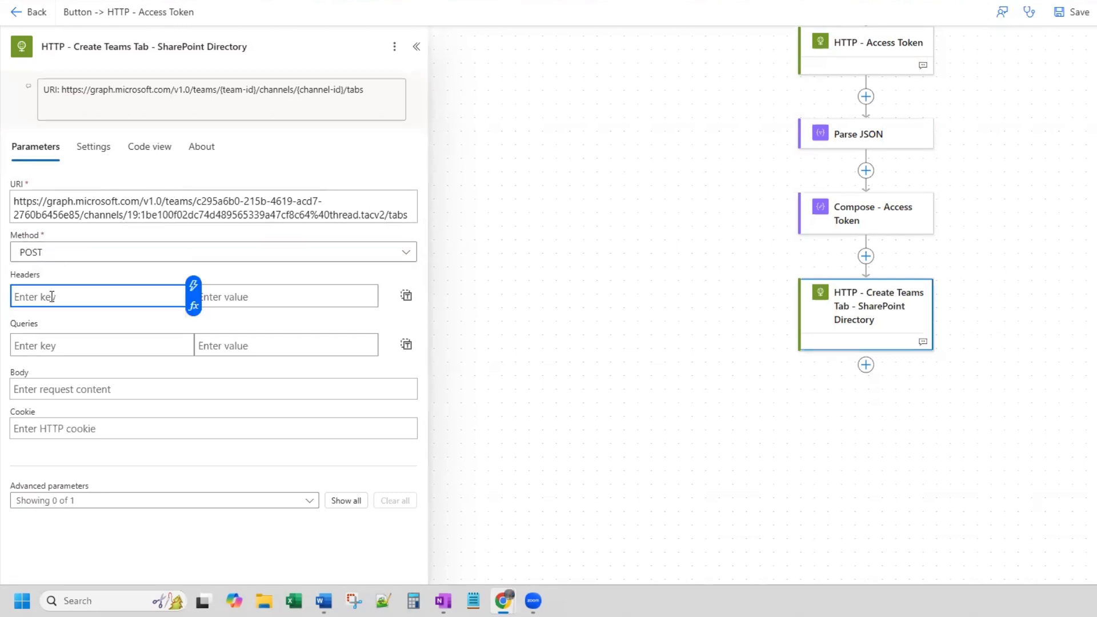
pyautogui.write('Authorization')
pyautogui.press('Tab')
pyautogui.write('Bearer')
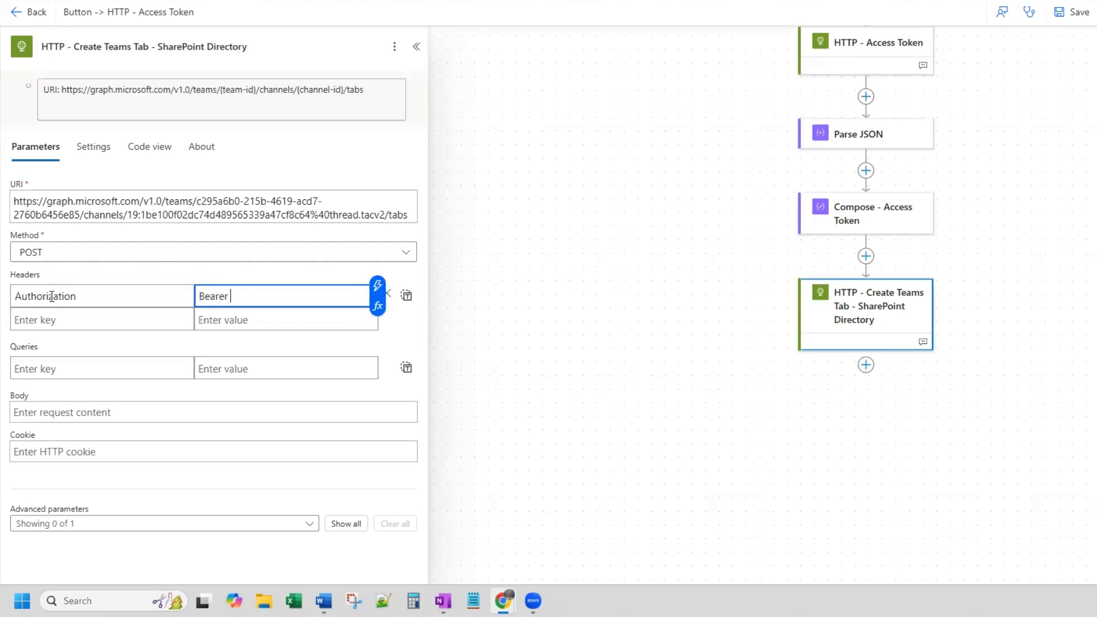
pyautogui.click(377, 285)
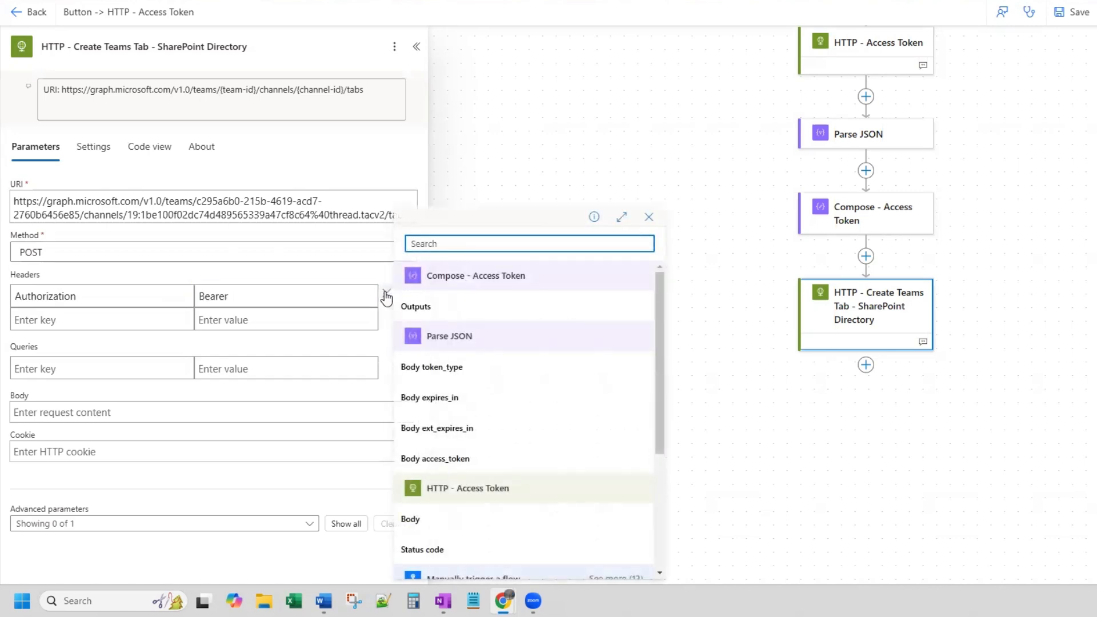
pyautogui.click(435, 312)
# - Add a second header, Content-Type, with the value application/json to the HTTP action
pyautogui.click(107, 315)
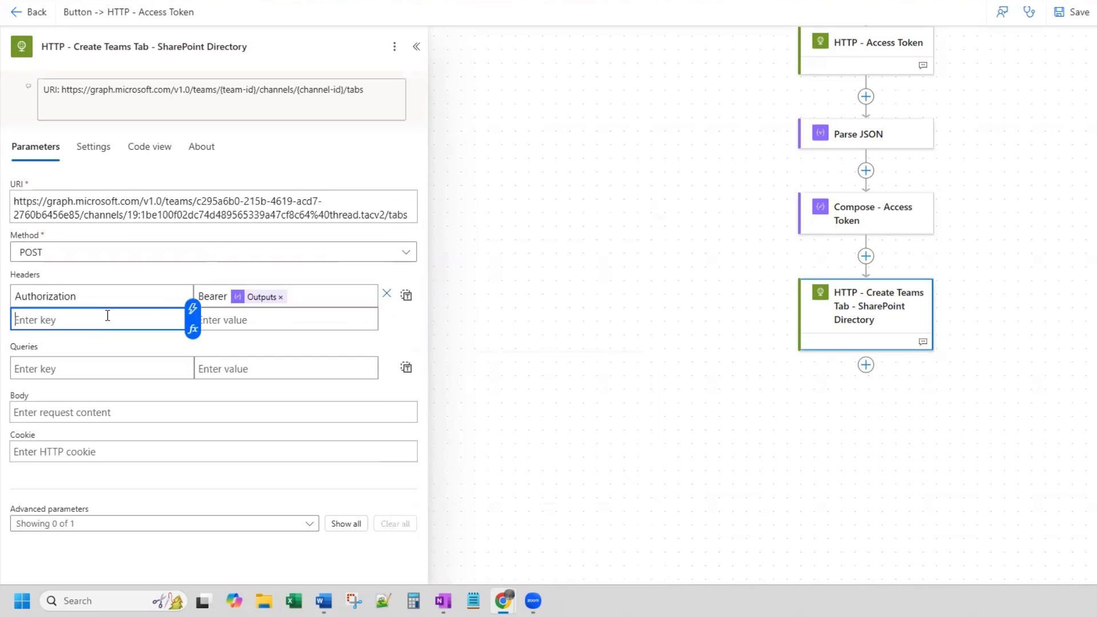
pyautogui.write('Content-Type')
pyautogui.press('Tab')
pyautogui.write('application')
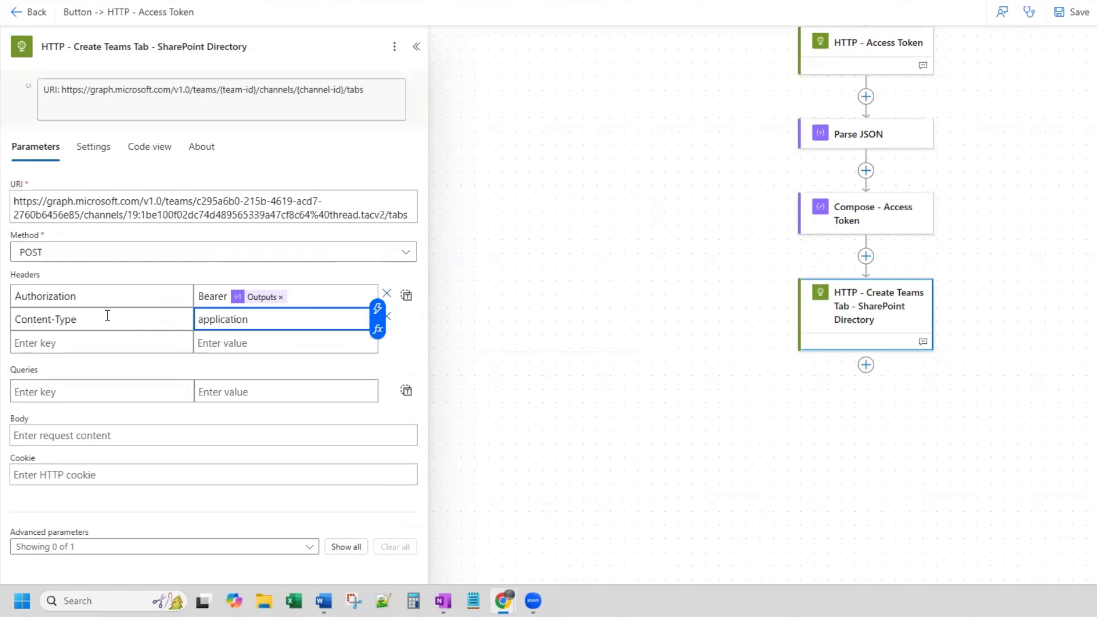
pyautogui.write('/json')
# - Paste the prepared tab JSON into the HTTP action's body and set its displayName to SharePoint
pyautogui.click(71, 433)
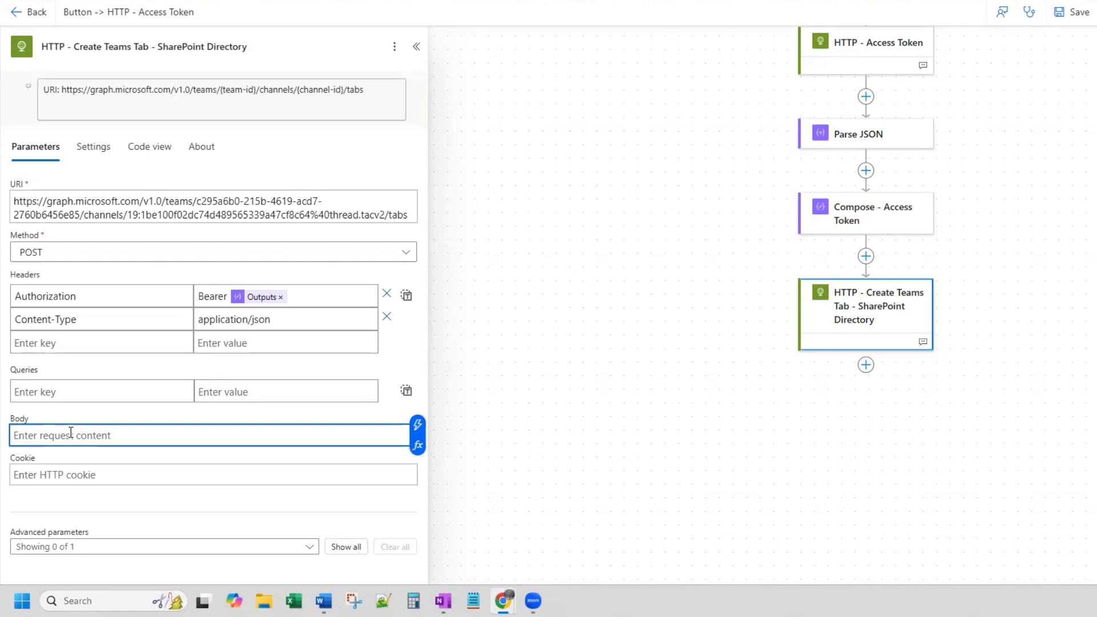
pyautogui.hotkey('ctrl', 'v')
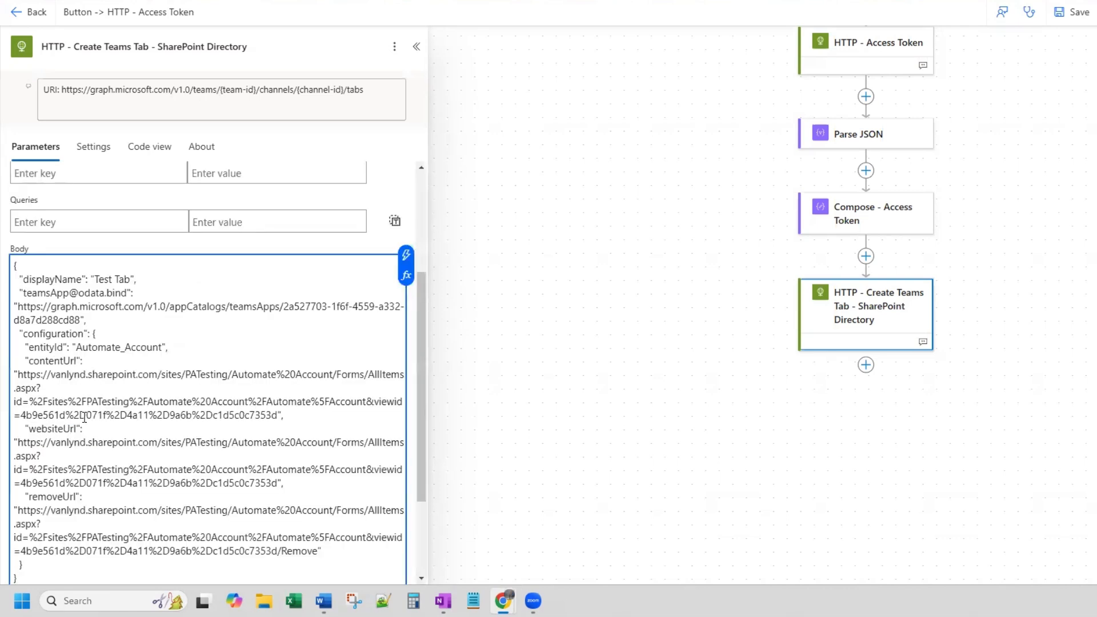
pyautogui.click(133, 277)
pyautogui.press('BackSpace')
pyautogui.press('BackSpace')
pyautogui.press('BackSpace')
pyautogui.press('BackSpace')
pyautogui.press('BackSpace')
pyautogui.press('BackSpace')
pyautogui.press('BackSpace')
pyautogui.press('BackSpace')
pyautogui.write('SharePoint')
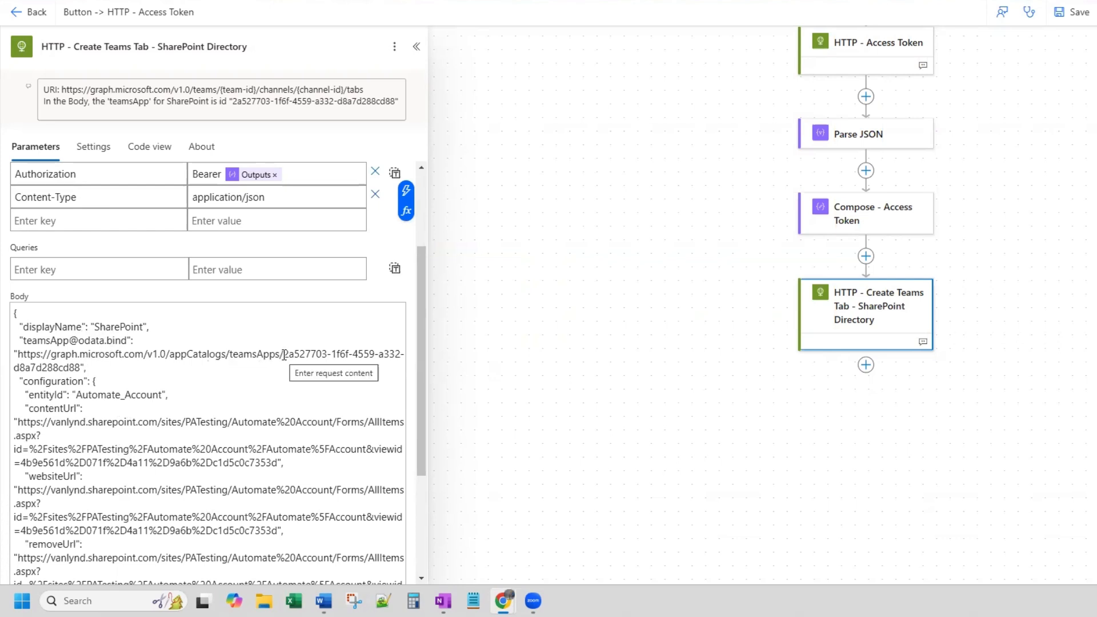
# - Compare the teamsApp id in the body with the one in the note, and enter Automate_Account as the configuration's entityId
pyautogui.moveTo(284, 355); pyautogui.dragTo(81, 367)
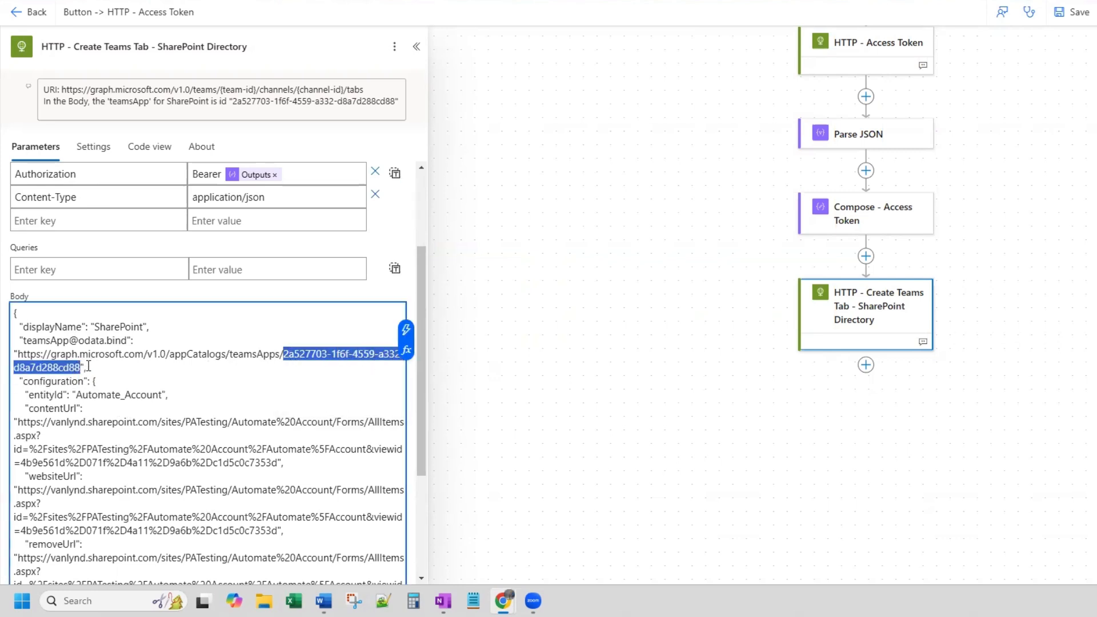
pyautogui.click(397, 99)
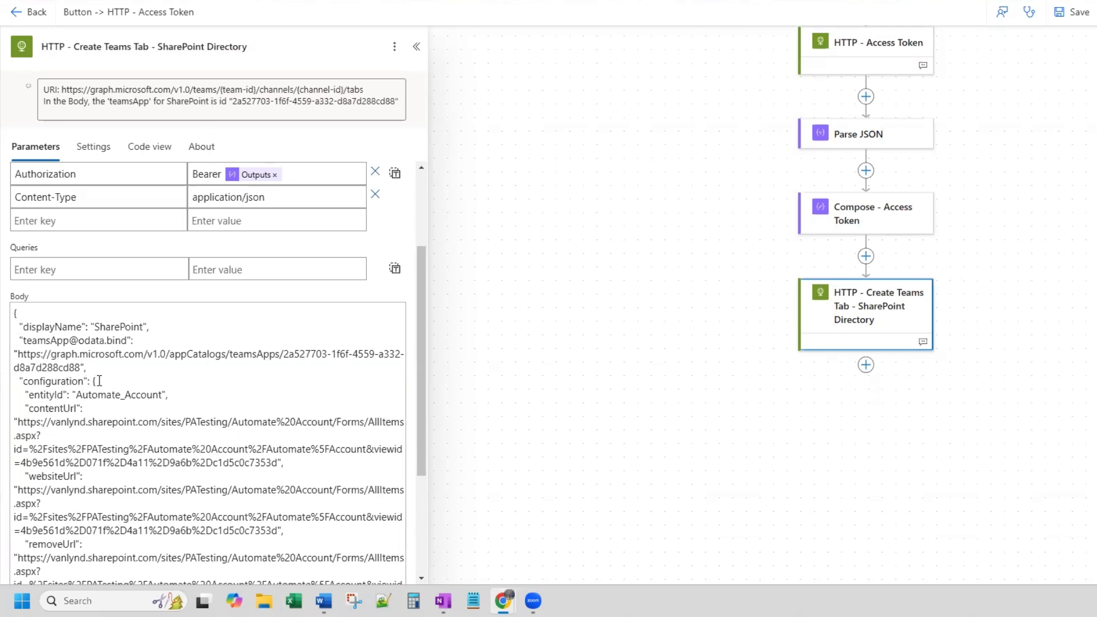
pyautogui.click(162, 395)
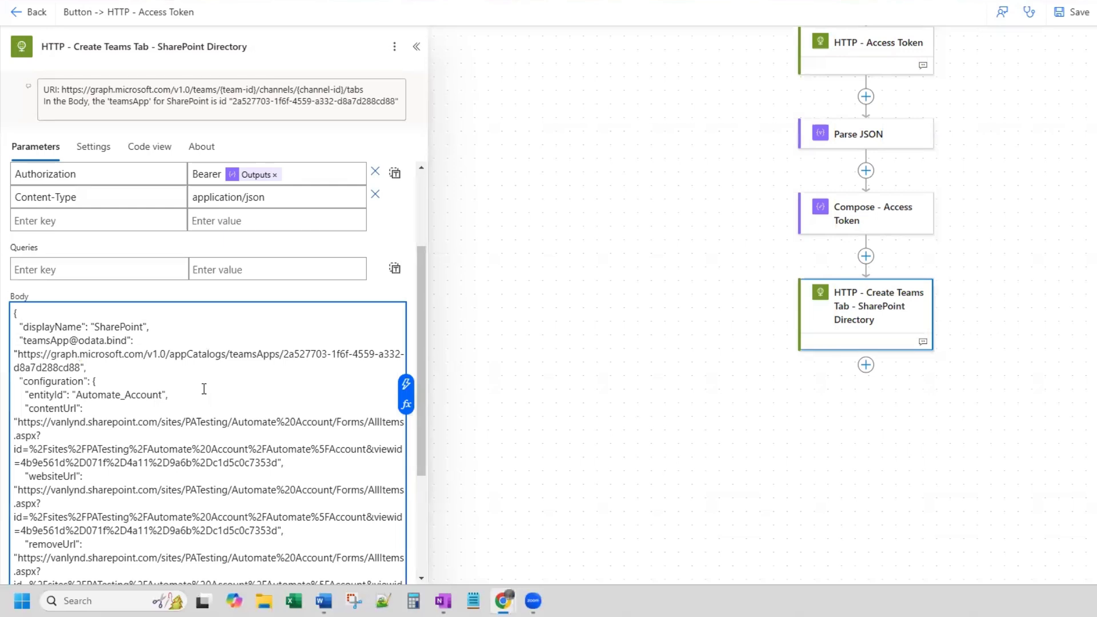
pyautogui.press('BackSpace')
pyautogui.press('BackSpace')
pyautogui.press('BackSpace')
pyautogui.press('BackSpace')
pyautogui.press('BackSpace')
pyautogui.press('BackSpace')
pyautogui.press('BackSpace')
pyautogui.press('BackSpace')
pyautogui.press('BackSpace')
pyautogui.press('BackSpace')
pyautogui.press('BackSpace')
pyautogui.press('BackSpace')
pyautogui.press('BackSpace')
pyautogui.press('BackSpace')
pyautogui.press('BackSpace')
pyautogui.press('BackSpace')
pyautogui.write('Automate_Account')
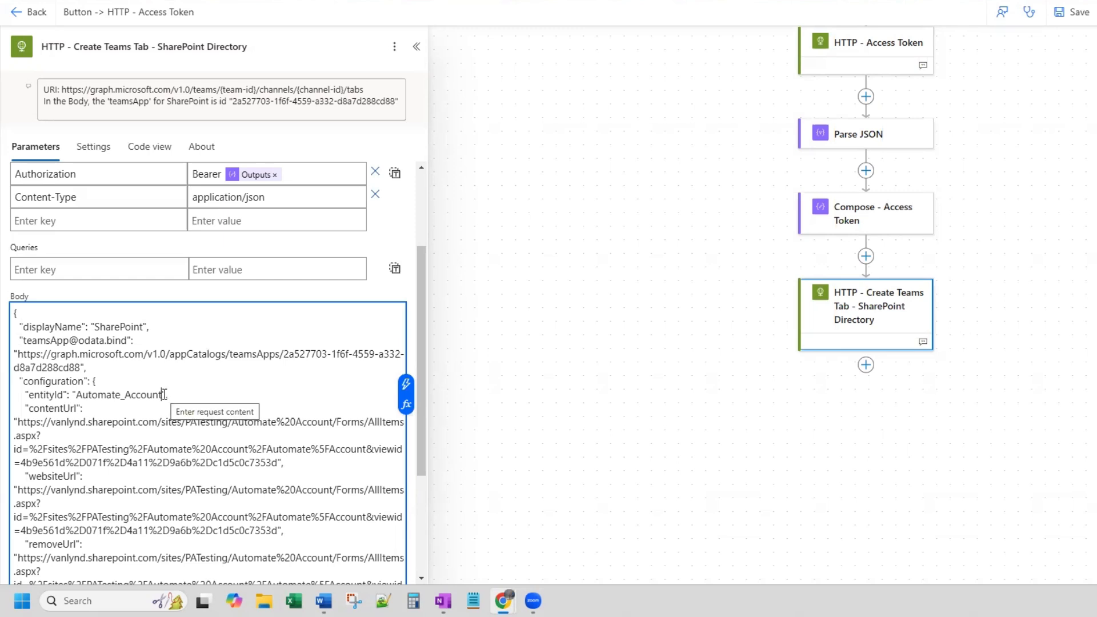
# - Open the Automate_Account folder in the PA Testing SharePoint site and paste its address over the contentUrl value in the flow's HTTP body
pyautogui.moveTo(165, 394); pyautogui.dragTo(76, 397)
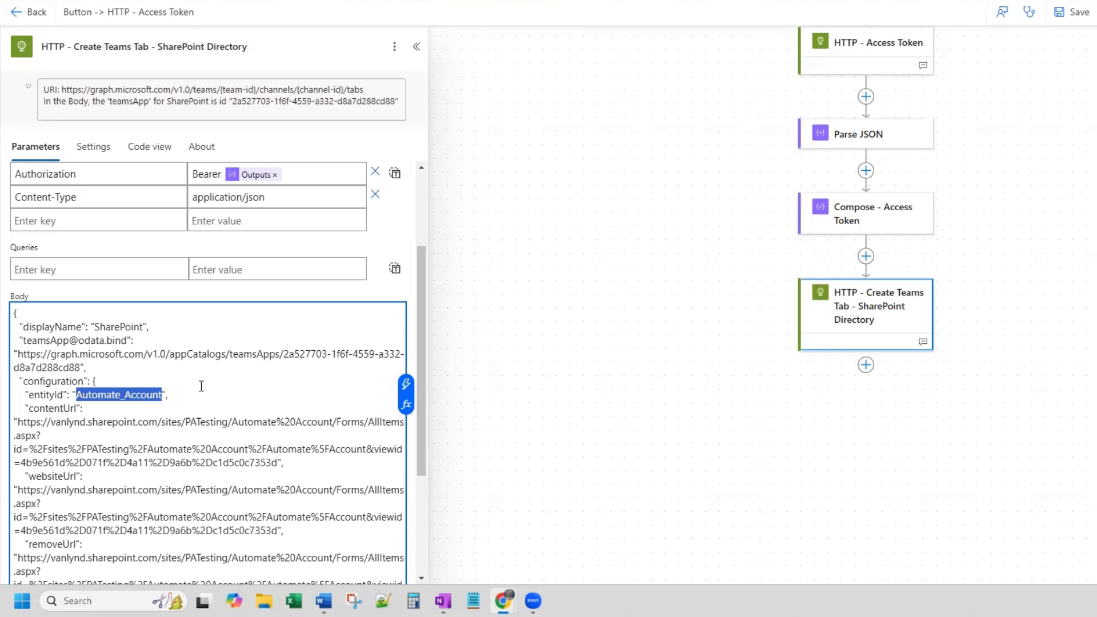
pyautogui.scroll(-1, 199, 385)
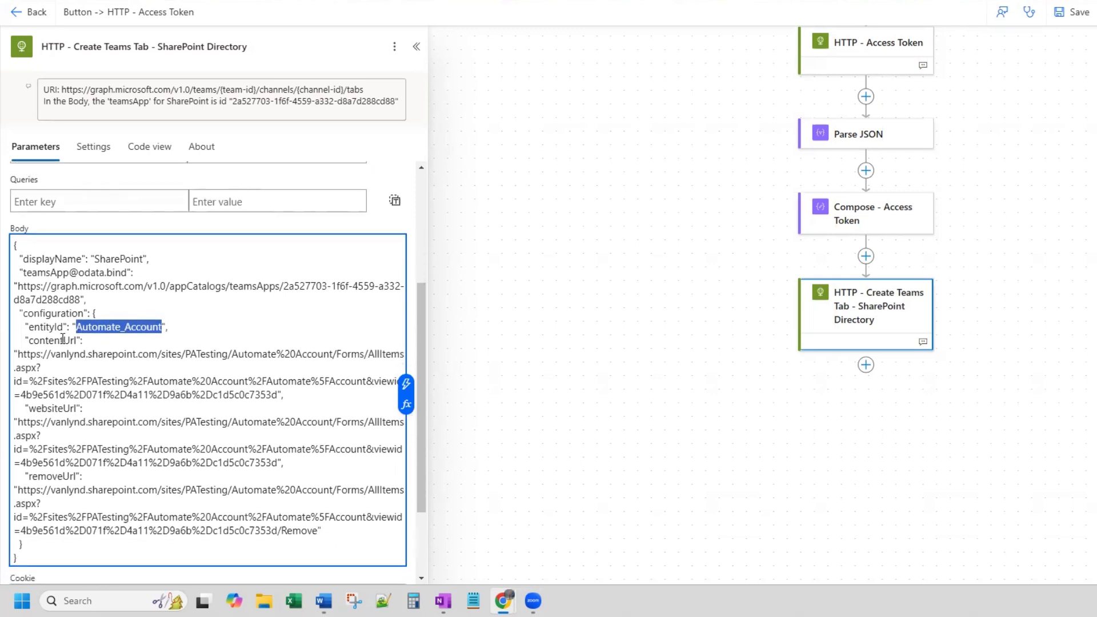
pyautogui.moveTo(79, 339); pyautogui.dragTo(28, 340)
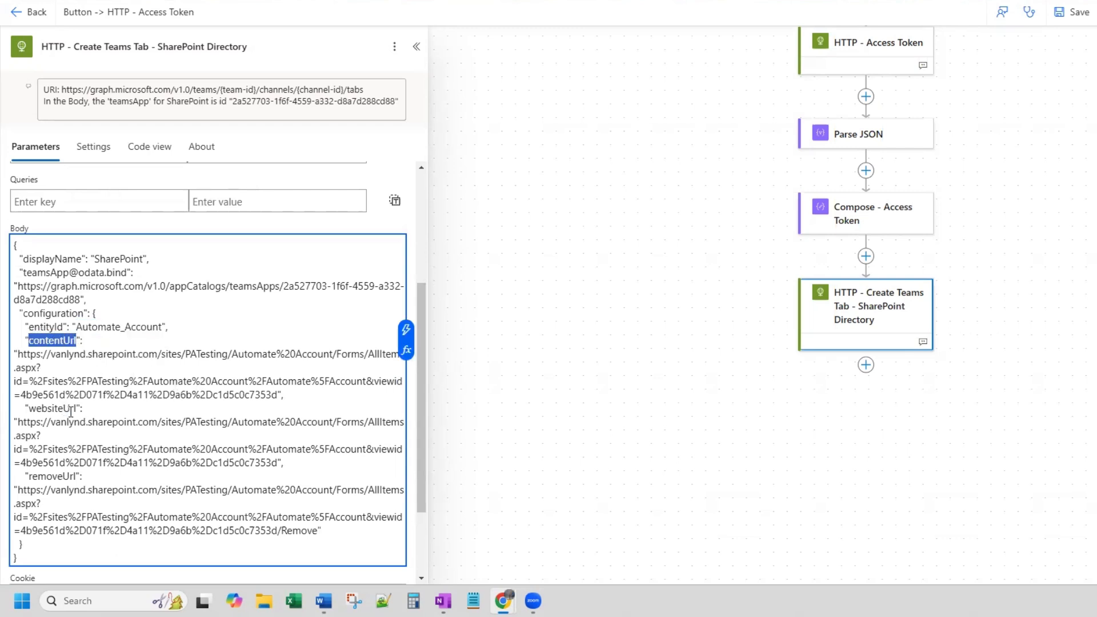
pyautogui.moveTo(77, 408); pyautogui.dragTo(28, 408)
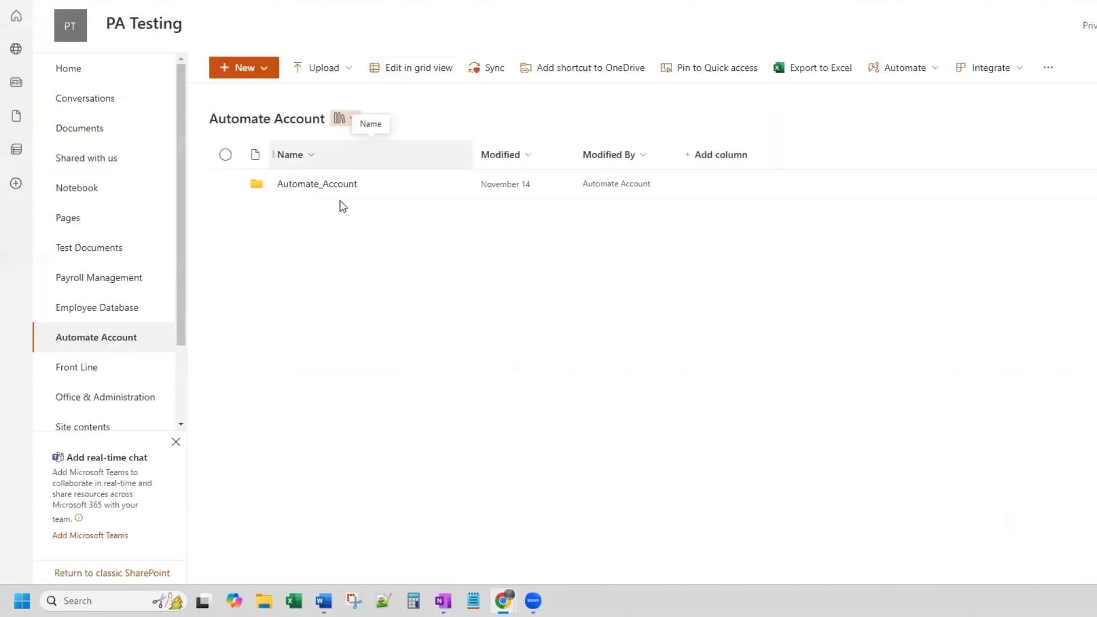
pyautogui.click(318, 191)
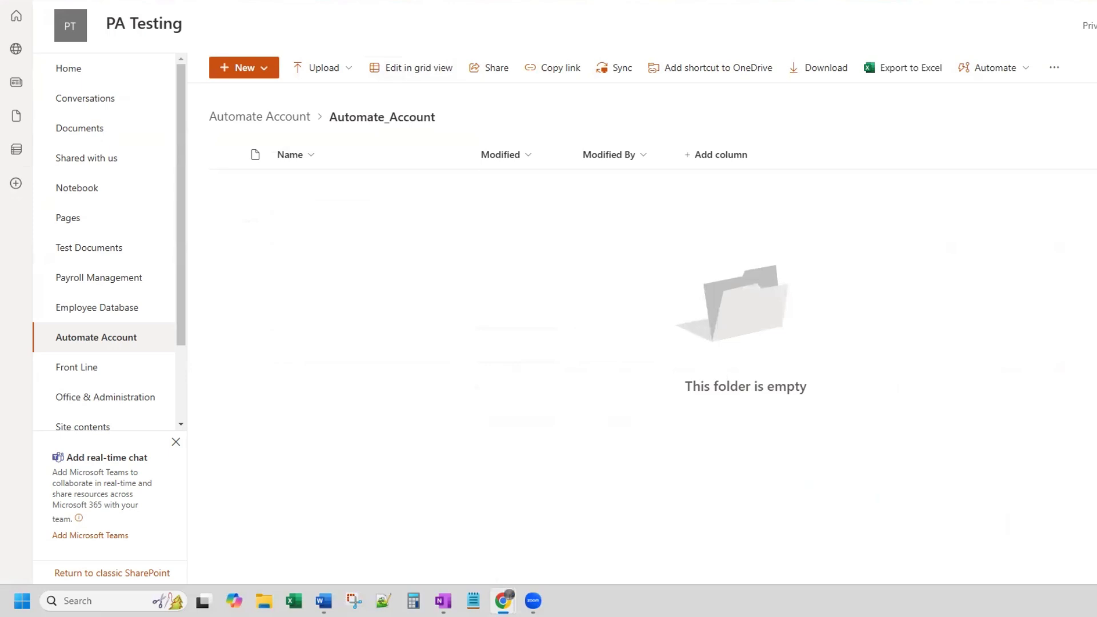
pyautogui.hotkey('ctrl', 'Tab')
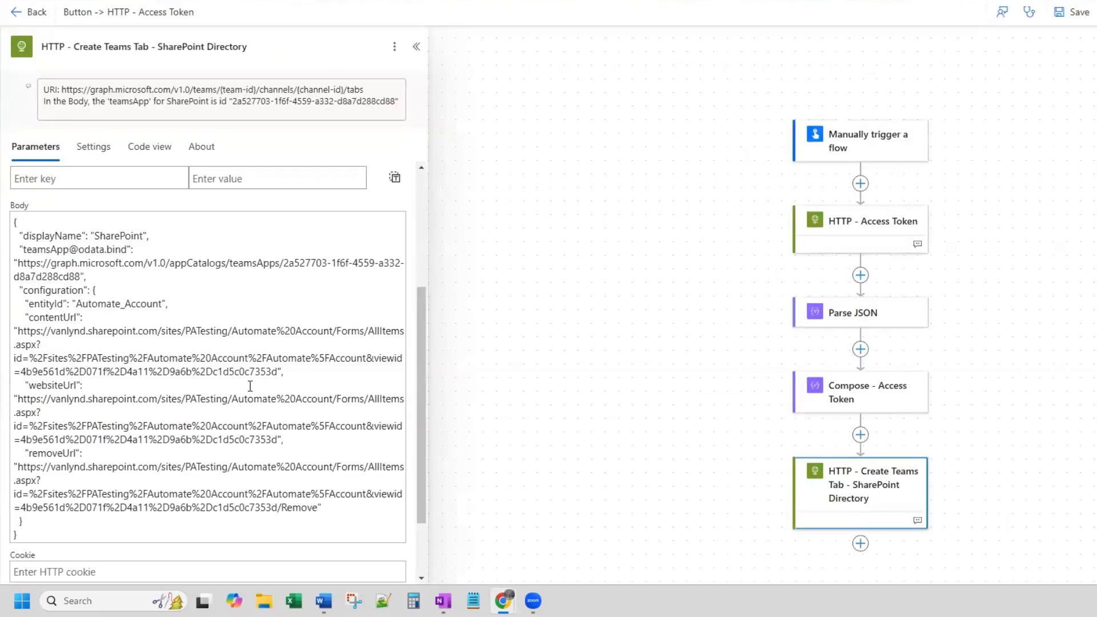
pyautogui.moveTo(278, 372); pyautogui.dragTo(24, 336)
pyautogui.write('https://vanlynd.sharepoint.com/sites/PATesting/Automate%20Account/Forms/AllItems.aspx?id=%2Fsites%2FPATesting%2FAutomate%20Account%2FAutomate%5FAccount&viewid=4b9e561d%2D071f%2D4a11%2D9a6b%2Dc1d5c0c7353d')
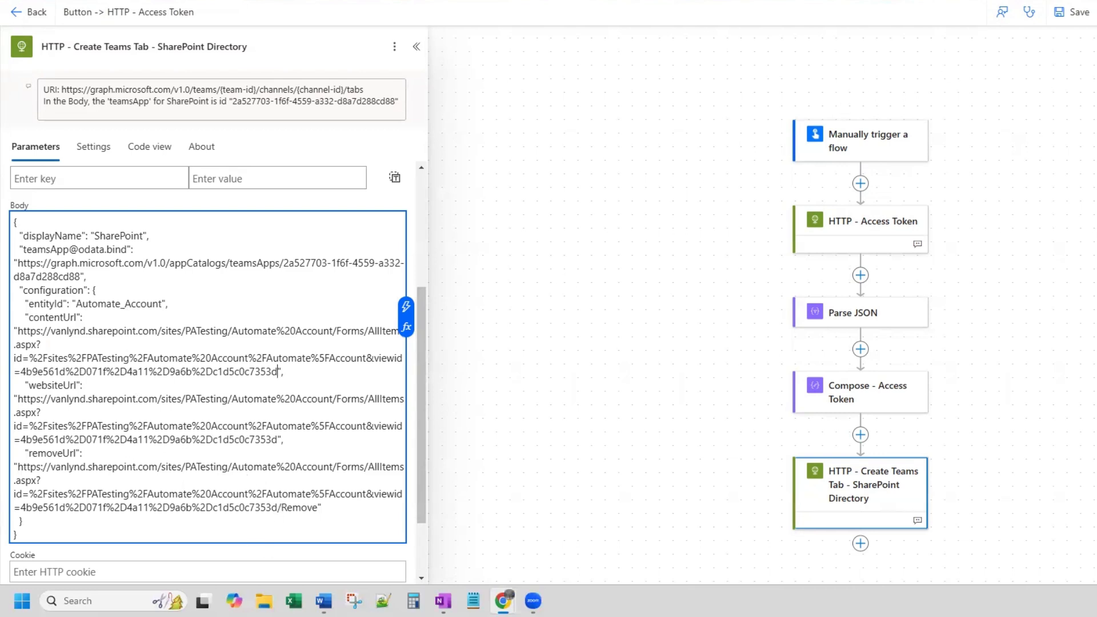
# - Save the flow and start a manual test run
pyautogui.click(1078, 12)
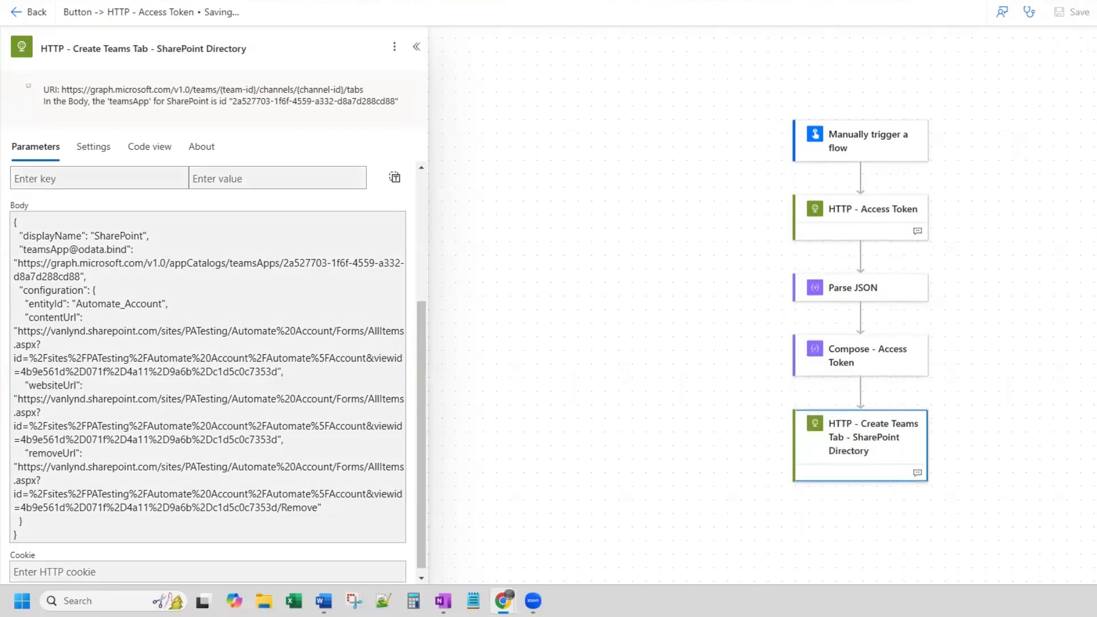
pyautogui.click(1096, 12)
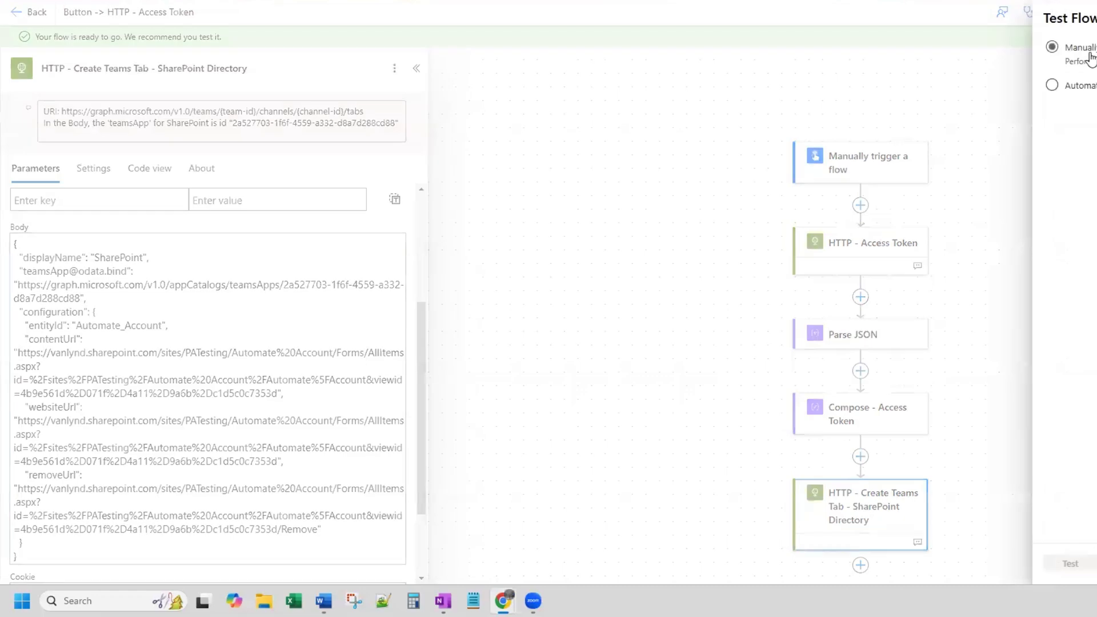
pyautogui.click(1070, 565)
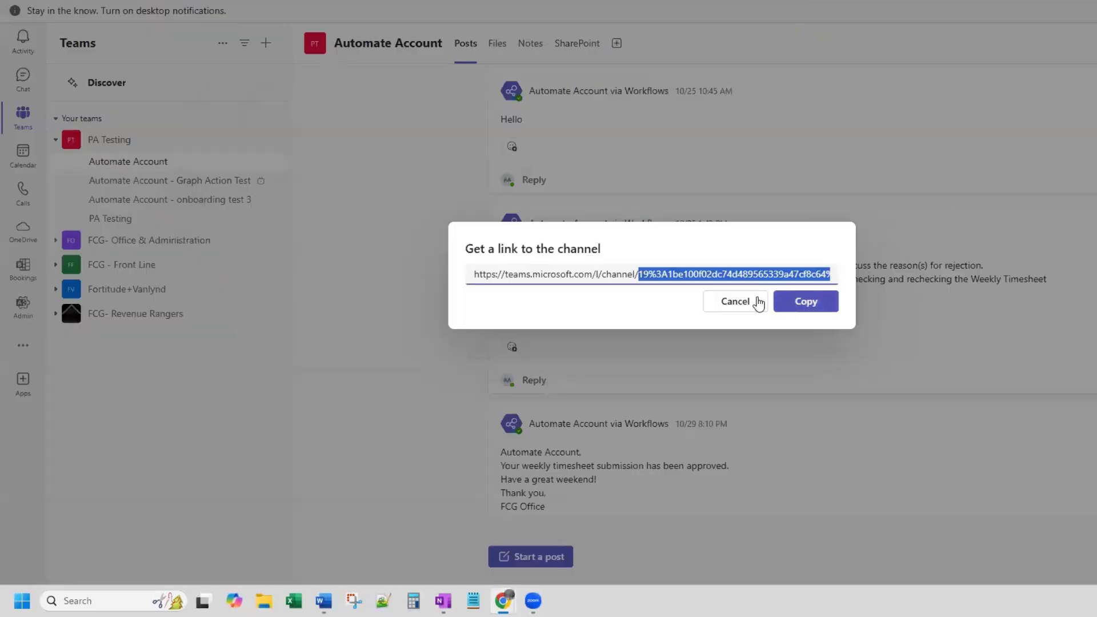
# - Switch to Teams, dismiss the channel link dialog and open the SharePoint tab of the Automate Account channel
pyautogui.click(921, 272)
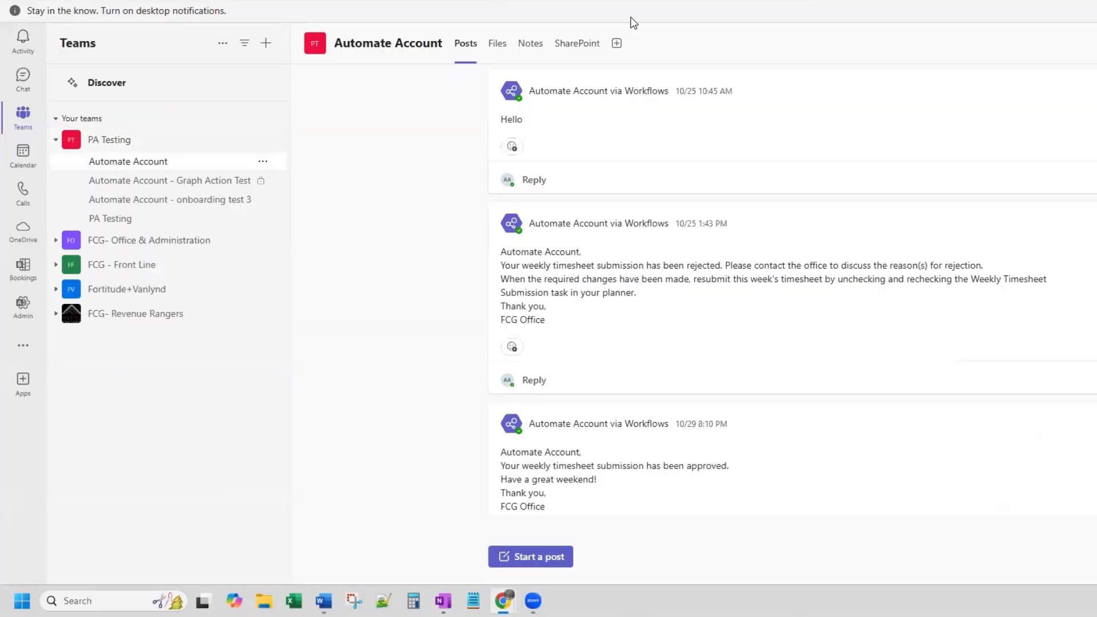
pyautogui.click(580, 50)
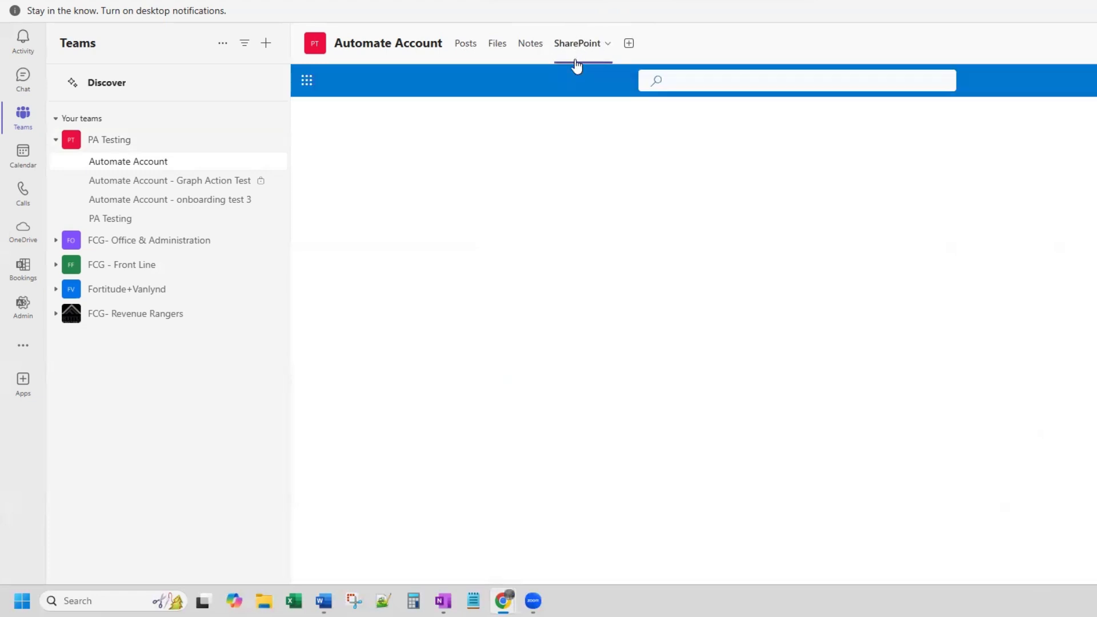